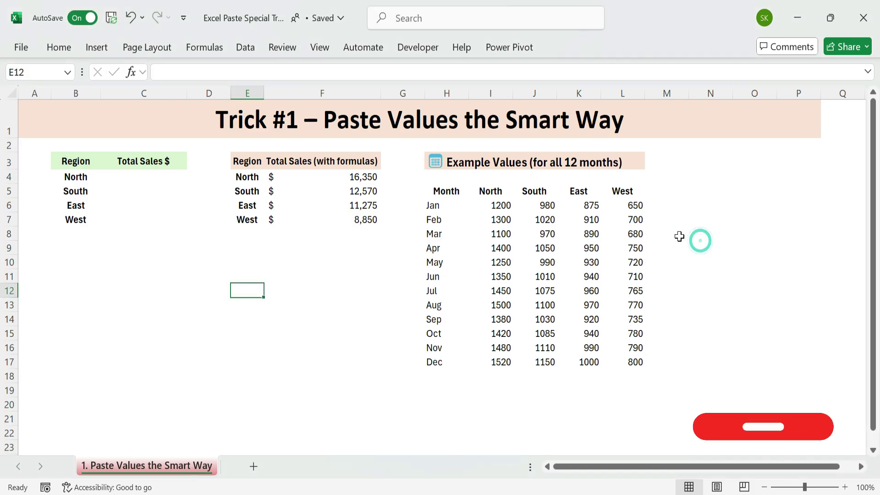
Copy the regional formula totals table E4:F7 and select its four total cells
{"action": "left_click_drag", "start_coordinate": [430, 158], "coordinate": [657, 391]}
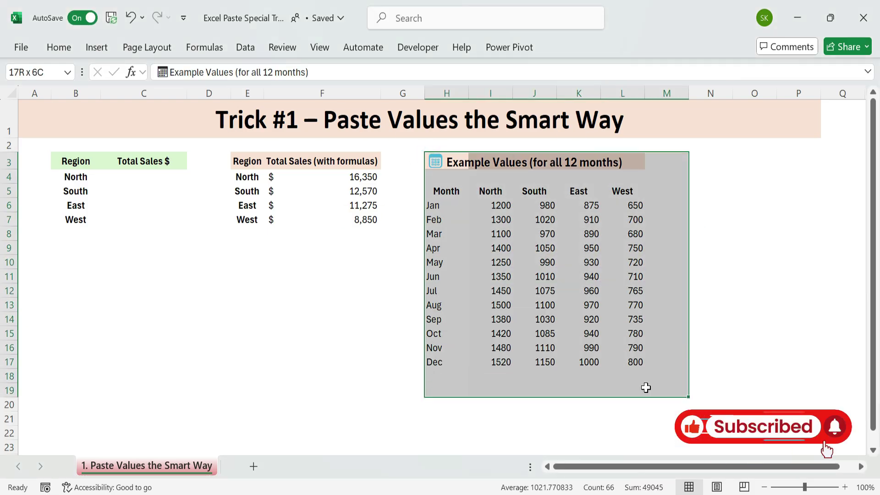
{"action": "left_click", "coordinate": [308, 319]}
{"action": "left_click", "coordinate": [243, 161]}
{"action": "left_click_drag", "start_coordinate": [266, 169], "coordinate": [353, 226]}
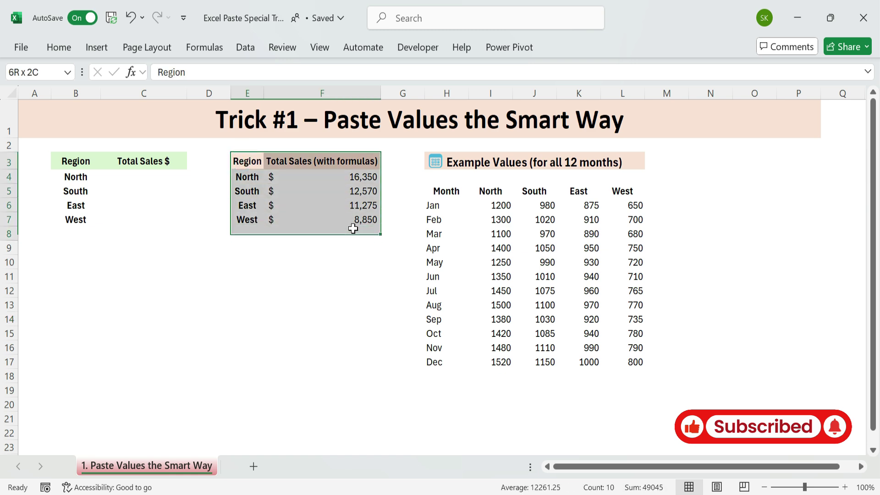
{"action": "key", "text": "ctrl+c"}
{"action": "left_click", "coordinate": [340, 273]}
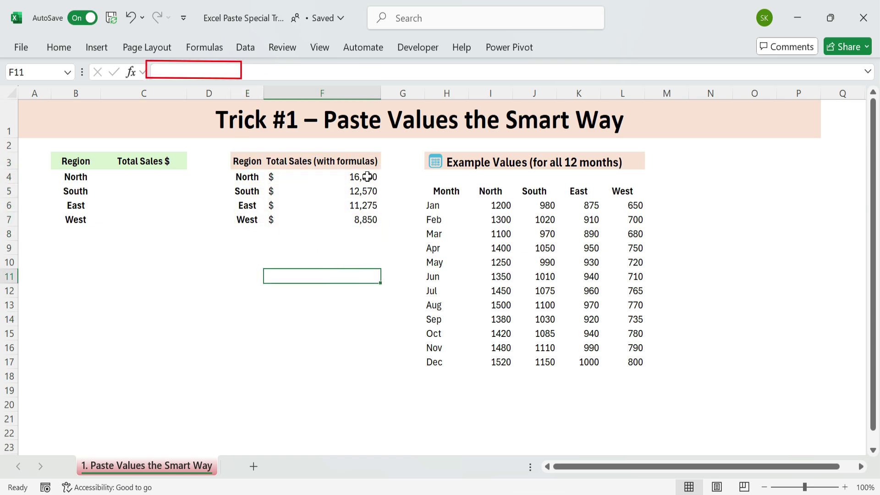
{"action": "left_click_drag", "start_coordinate": [367, 177], "coordinate": [367, 215]}
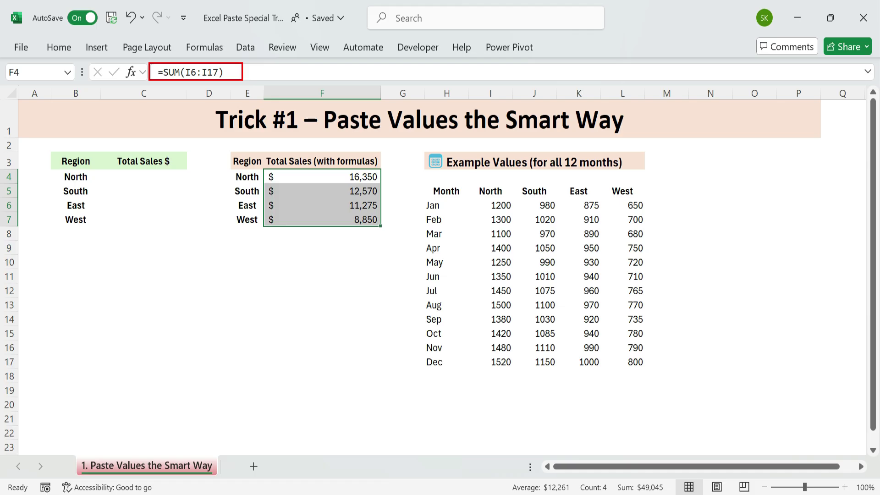
Review the SUM formulas for North, South, East and West, and the empty Total Sales $ cells
{"action": "left_click", "coordinate": [230, 72]}
{"action": "left_click_drag", "start_coordinate": [224, 72], "coordinate": [158, 72]}
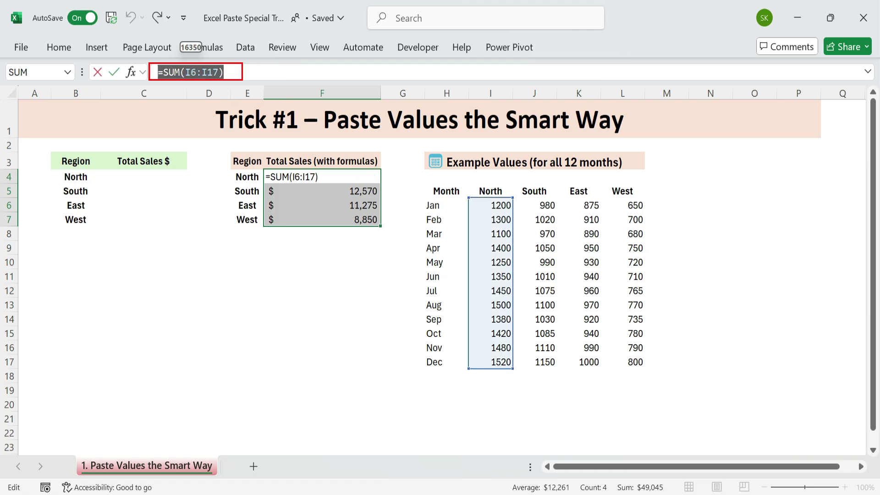
{"action": "left_click", "coordinate": [224, 72]}
{"action": "key", "text": "Return"}
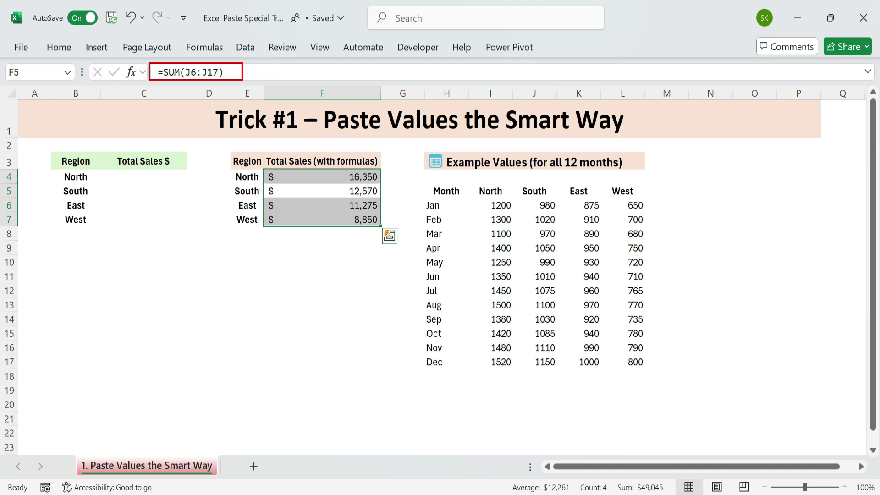
{"action": "left_click", "coordinate": [361, 209]}
{"action": "left_click", "coordinate": [362, 224]}
{"action": "left_click", "coordinate": [359, 203]}
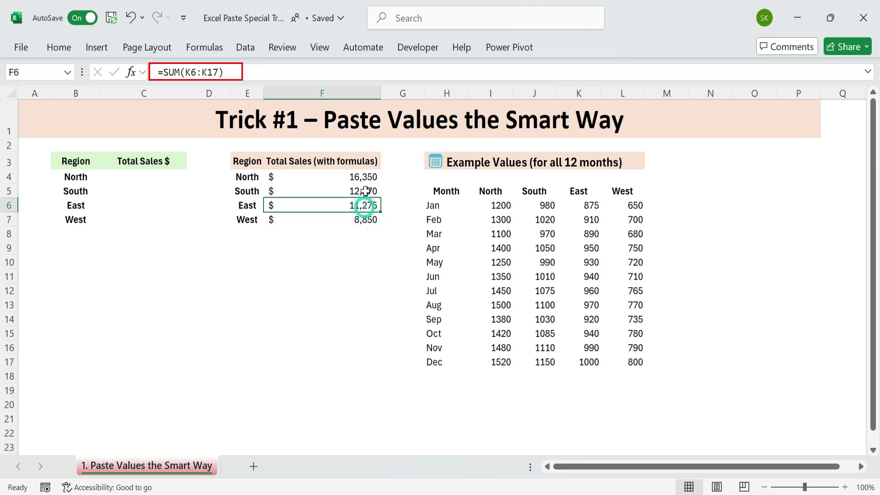
{"action": "left_click", "coordinate": [312, 191]}
{"action": "left_click_drag", "start_coordinate": [143, 178], "coordinate": [151, 221]}
{"action": "left_click", "coordinate": [234, 257]}
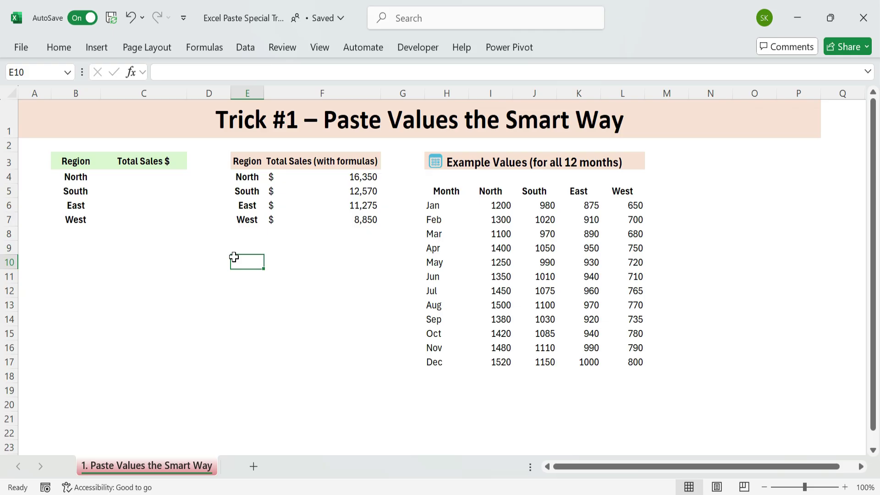
Paste E4:F7 as values at B4 with Ctrl+Shift+V, then delete the pasted totals in C4:C7
{"action": "left_click_drag", "start_coordinate": [252, 177], "coordinate": [349, 219]}
{"action": "key", "text": "ctrl+c"}
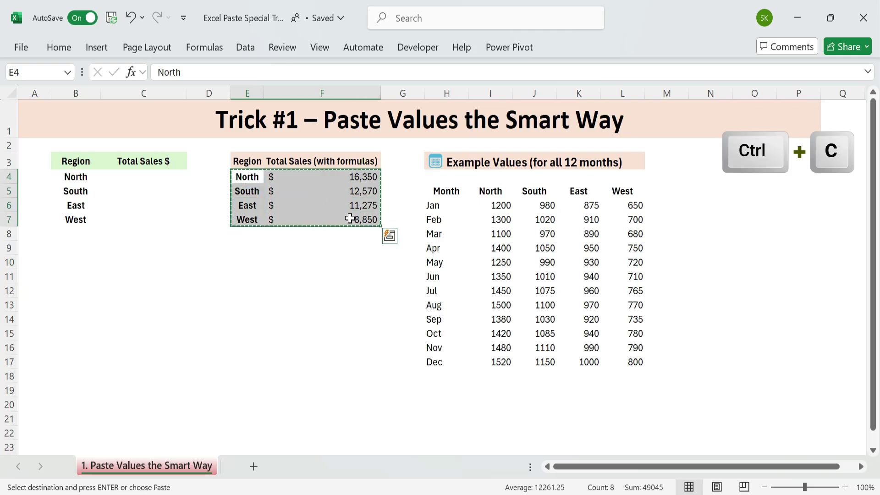
{"action": "left_click", "coordinate": [78, 176]}
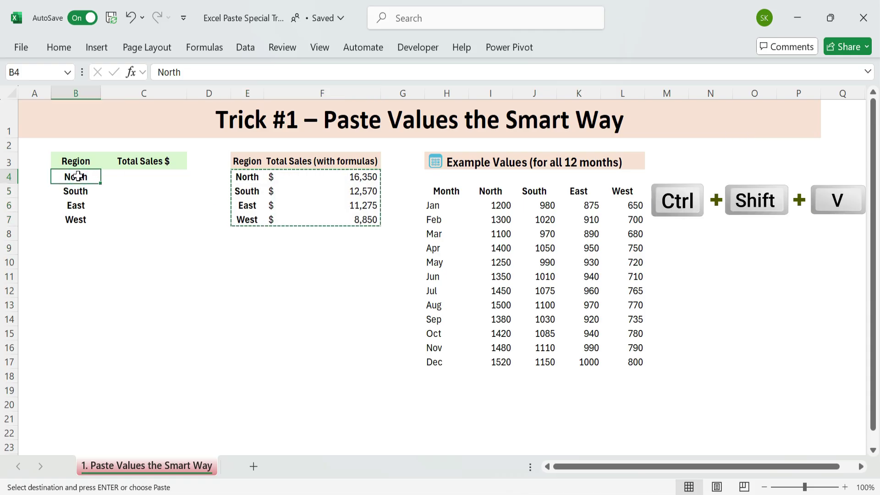
{"action": "key", "text": "ctrl+shift+v"}
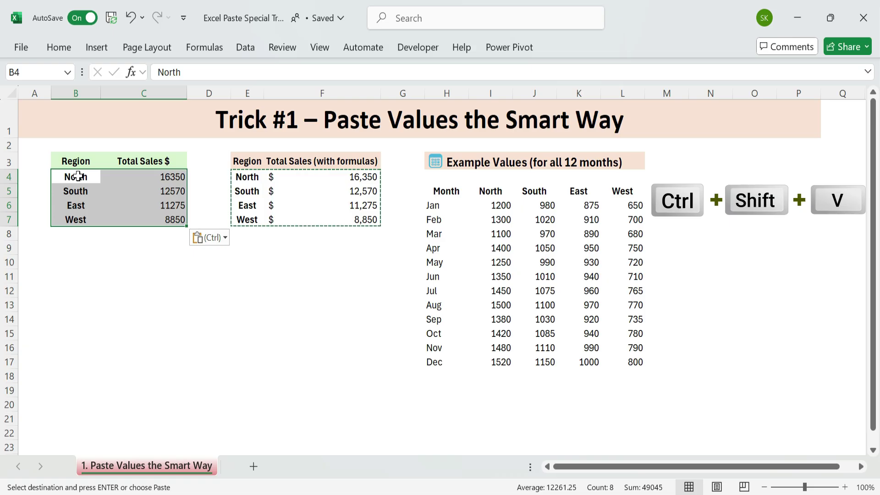
{"action": "left_click_drag", "start_coordinate": [161, 175], "coordinate": [174, 220]}
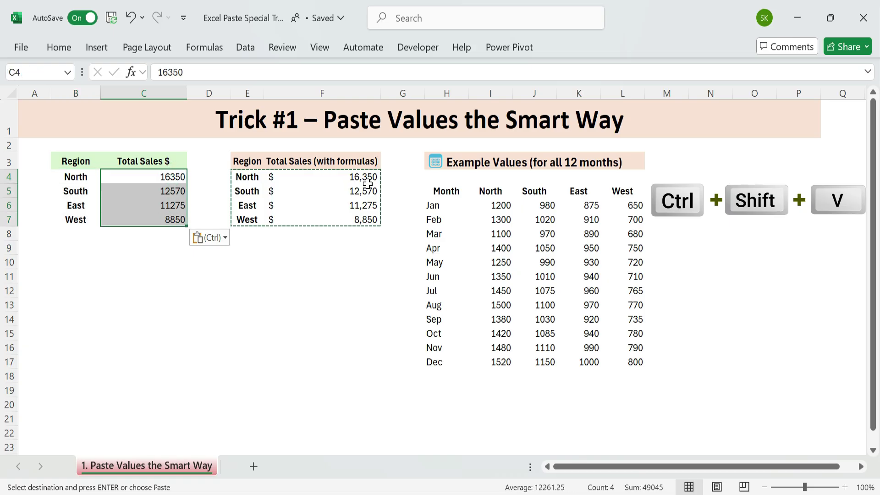
{"action": "left_click_drag", "start_coordinate": [368, 183], "coordinate": [360, 215]}
{"action": "left_click_drag", "start_coordinate": [163, 176], "coordinate": [169, 214]}
{"action": "key", "text": "Delete"}
{"action": "left_click", "coordinate": [236, 274]}
Copy the regional totals E4:F7 again with B4 as the paste destination
{"action": "left_click_drag", "start_coordinate": [248, 177], "coordinate": [354, 218]}
{"action": "key", "text": "ctrl+c"}
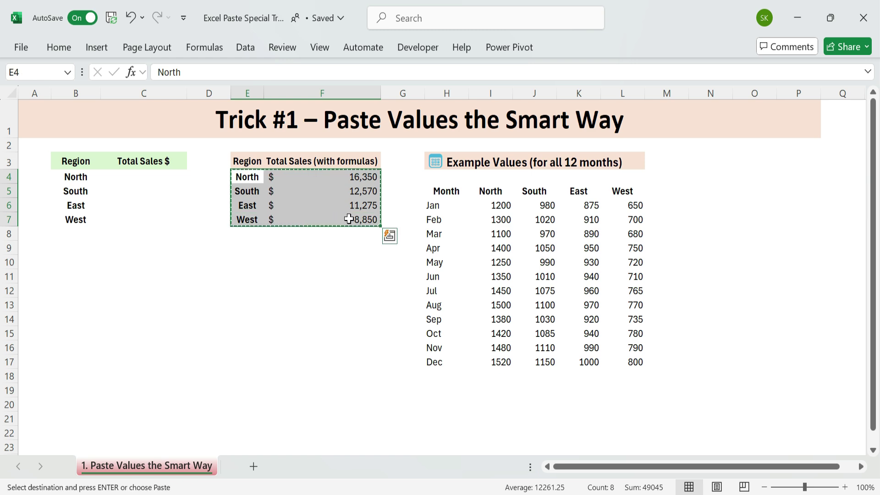
{"action": "left_click", "coordinate": [87, 177]}
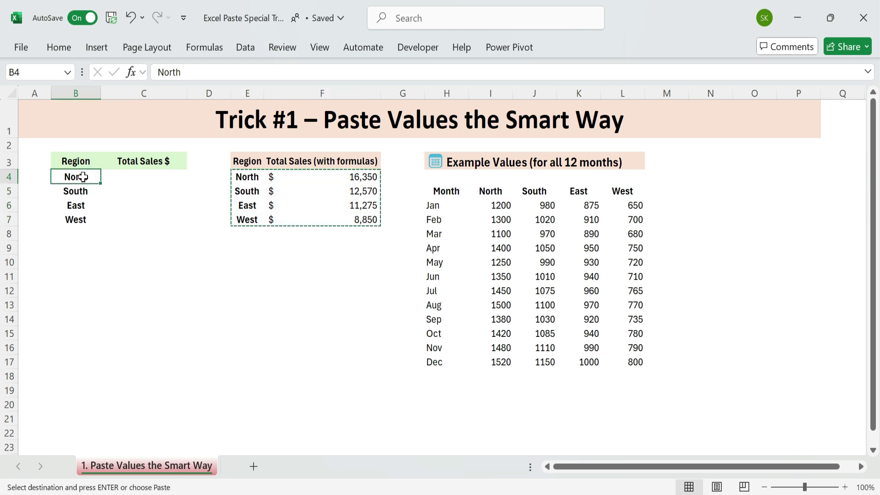
Paste the copied regional totals into Total Sales $ as Values only
{"action": "key", "text": "ctrl+alt+v"}
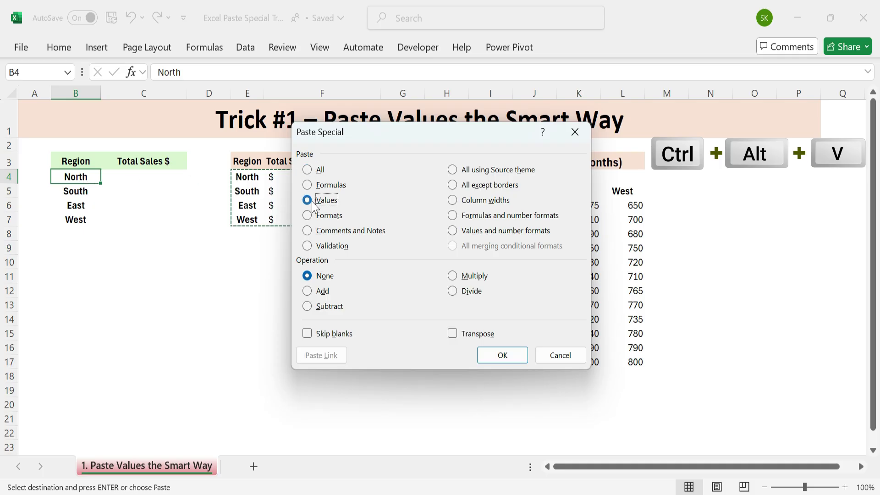
{"action": "left_click", "coordinate": [505, 355]}
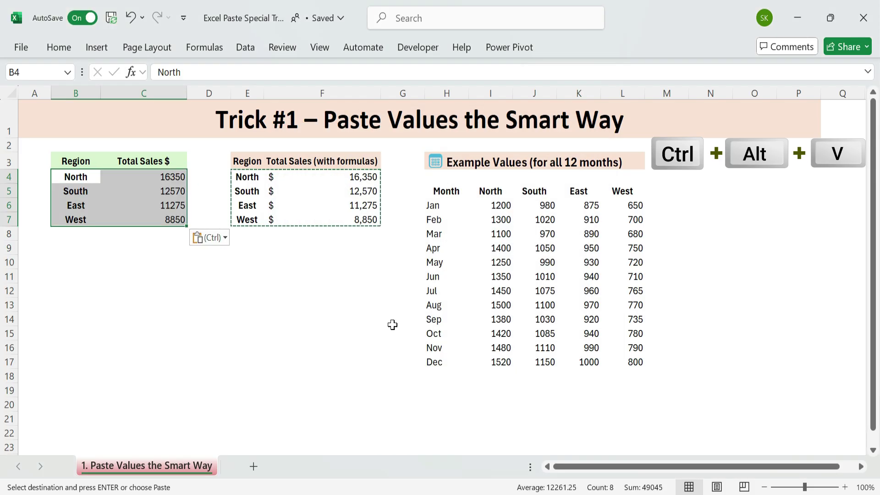
{"action": "left_click", "coordinate": [148, 274]}
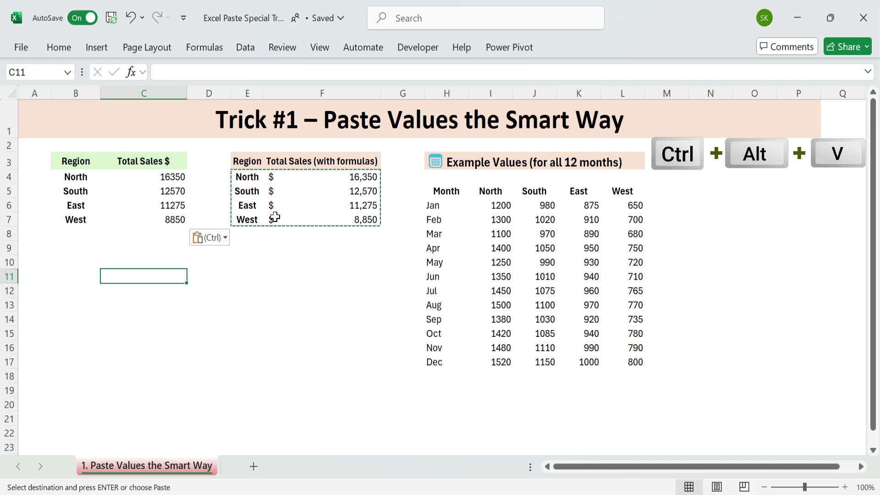
{"action": "left_click_drag", "start_coordinate": [166, 176], "coordinate": [168, 221]}
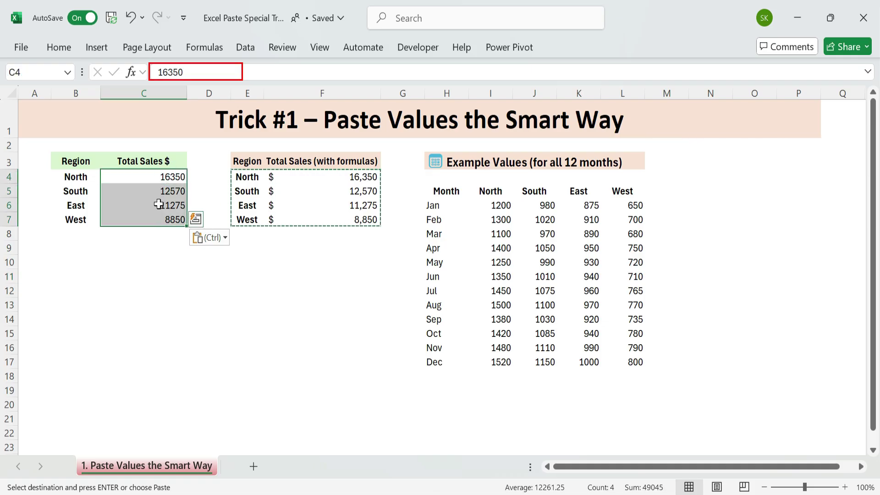
Confirm C4 holds a plain number, then go to the '2. Whole Numbers to Percentages' sheet
{"action": "double_click", "coordinate": [170, 72]}
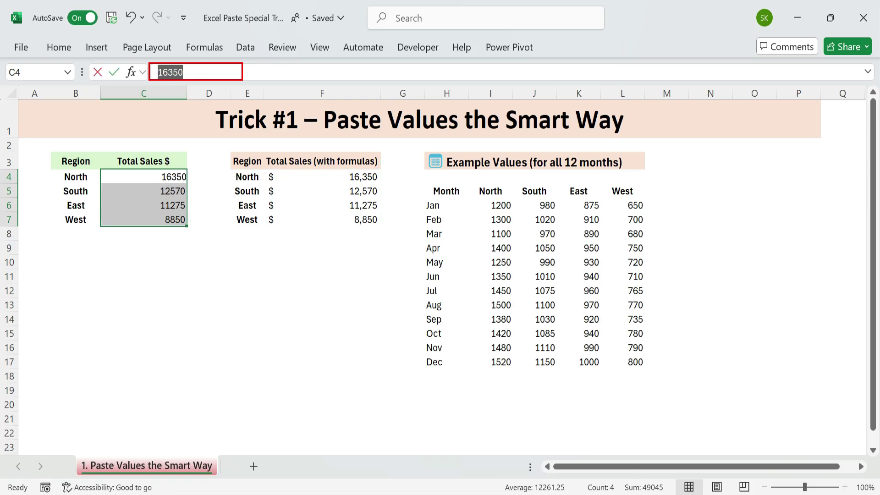
{"action": "left_click", "coordinate": [270, 260]}
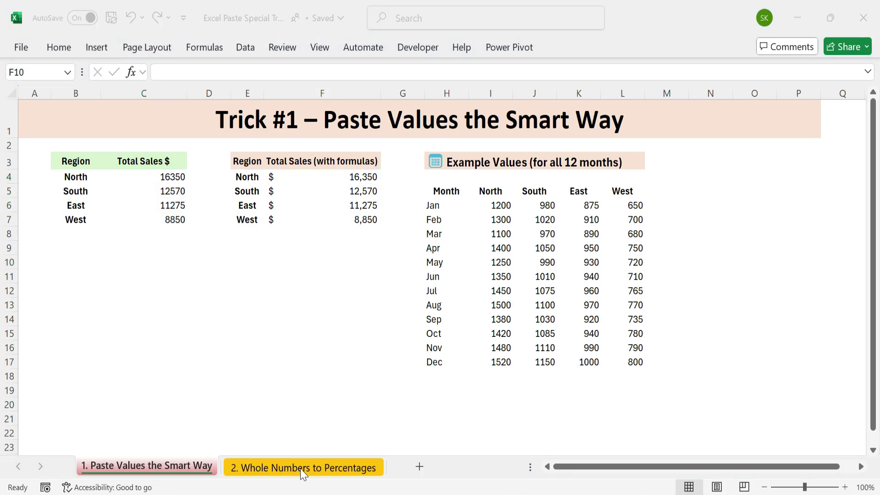
{"action": "left_click", "coordinate": [301, 468]}
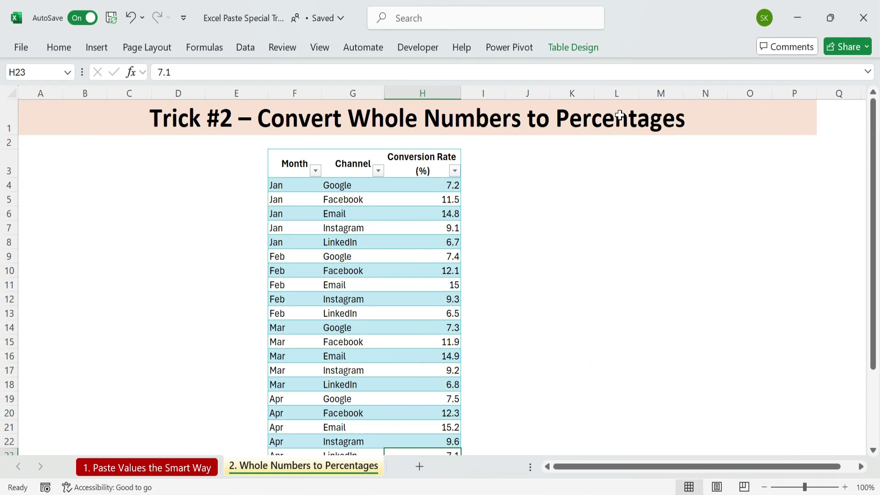
Enter 1% in empty cell J3 beside the Conversion Rate (%) values
{"action": "left_click_drag", "start_coordinate": [443, 183], "coordinate": [431, 383]}
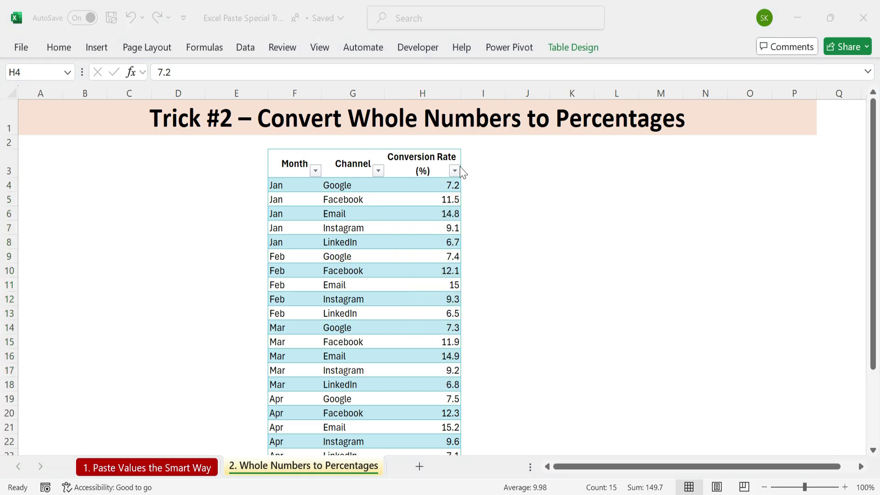
{"action": "left_click", "coordinate": [441, 166]}
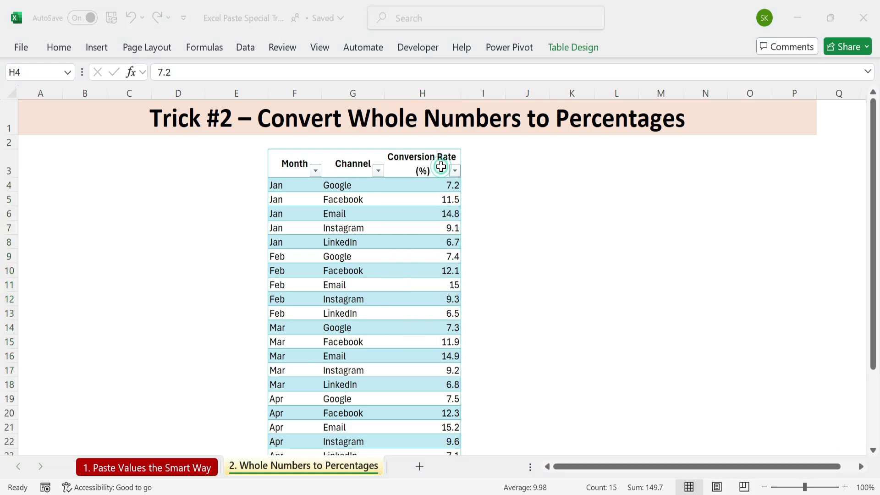
{"action": "left_click", "coordinate": [495, 166]}
{"action": "left_click", "coordinate": [532, 173]}
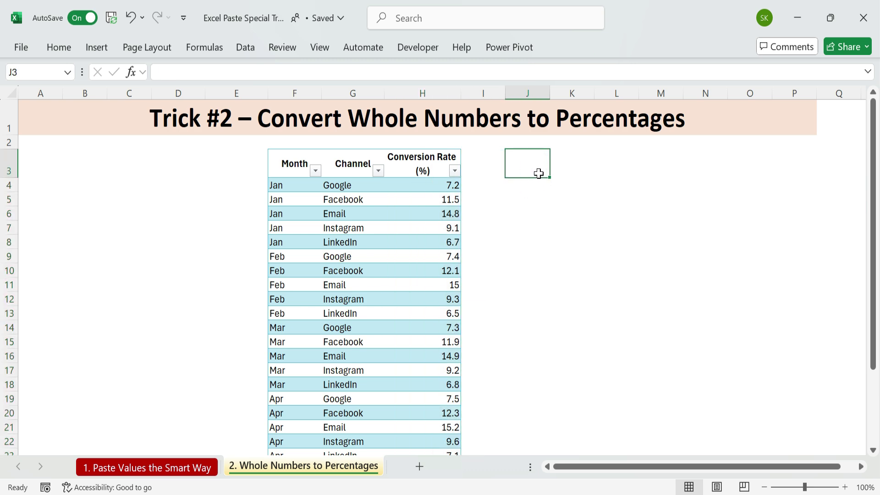
{"action": "type", "text": "1"}
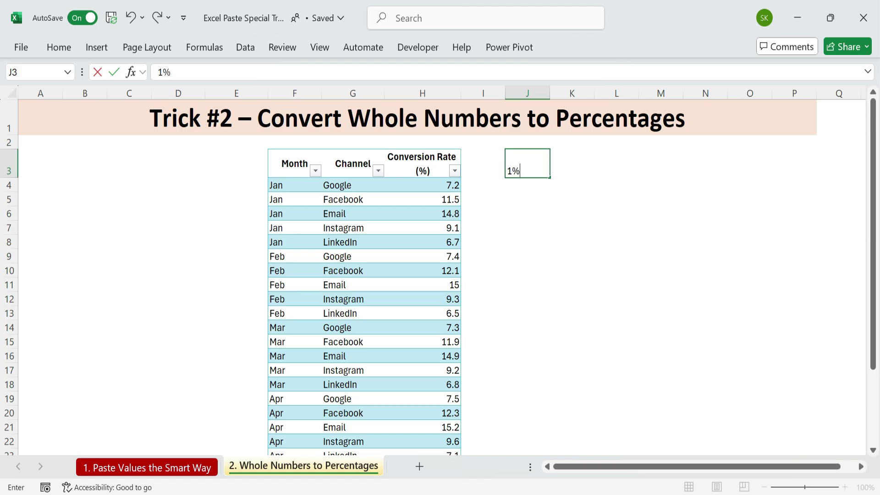
{"action": "type", "text": "%"}
{"action": "key", "text": "Return"}
Copy the 1% in J3 and select all Conversion Rate (%) values
{"action": "left_click", "coordinate": [536, 167]}
{"action": "key", "text": "ctrl+c"}
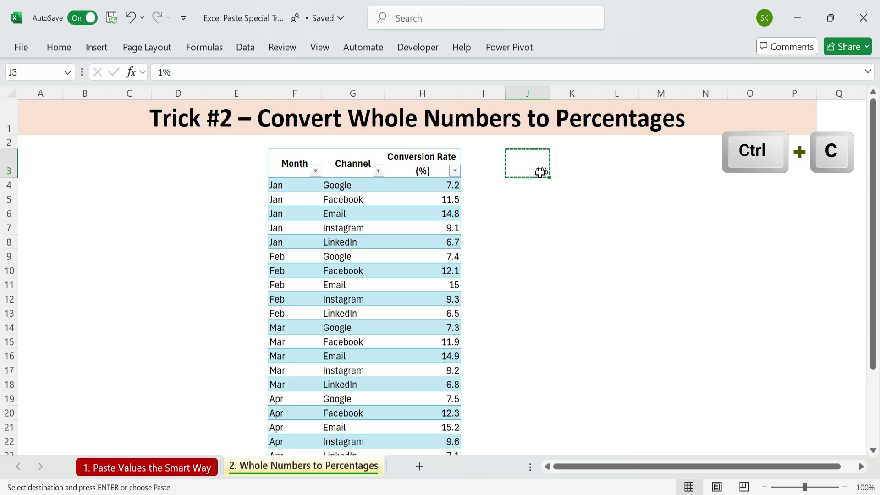
{"action": "left_click", "coordinate": [424, 158]}
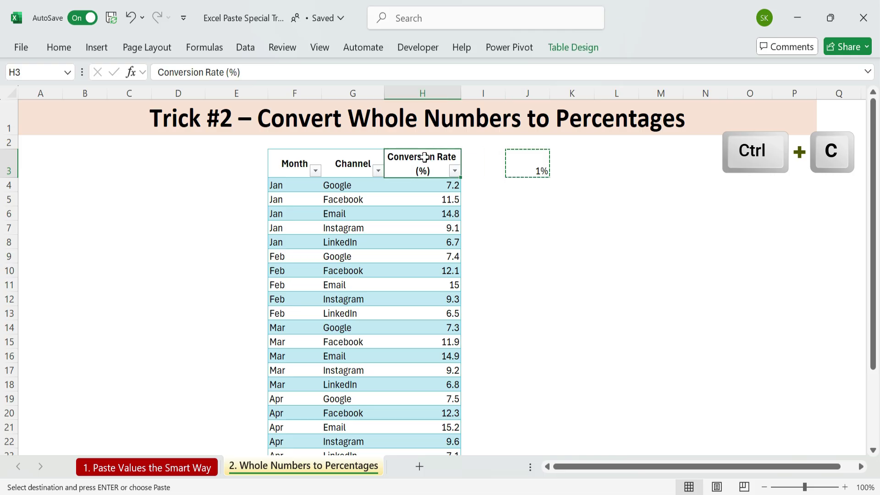
{"action": "left_click", "coordinate": [430, 151]}
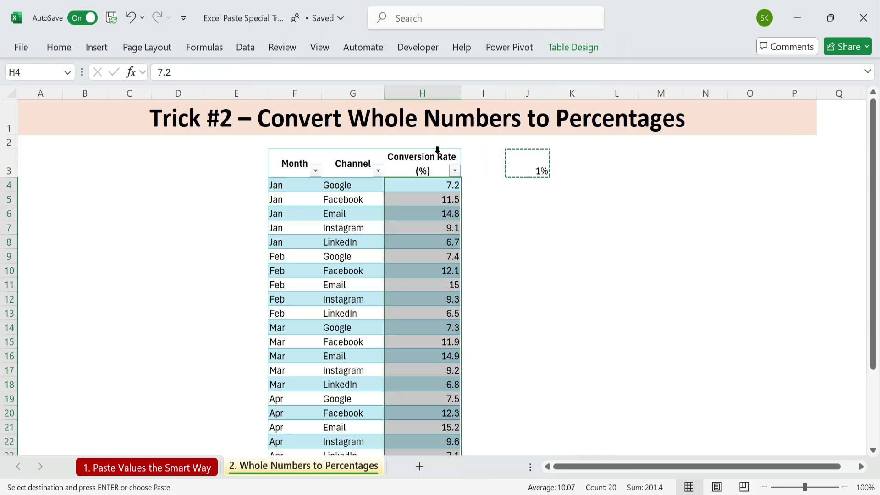
Multiply the Conversion Rate (%) values by the copied 1% using Paste Special
{"action": "key", "text": "ctrl+alt+v"}
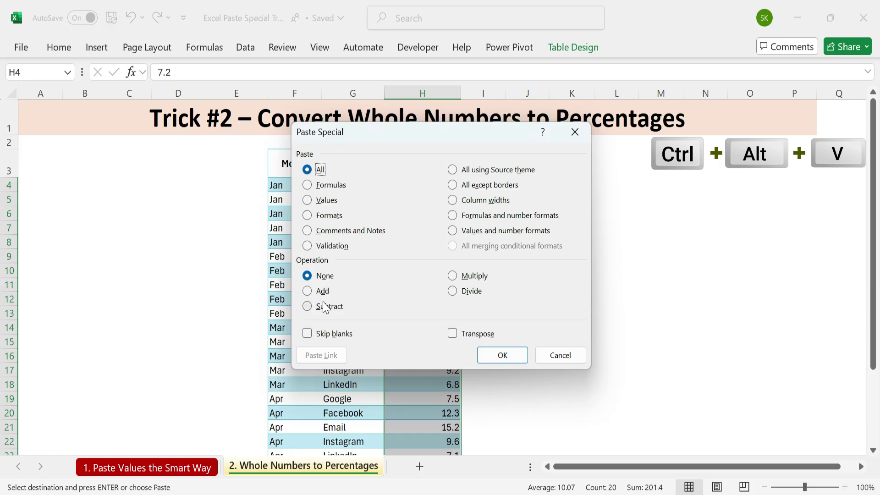
{"action": "key", "text": "m"}
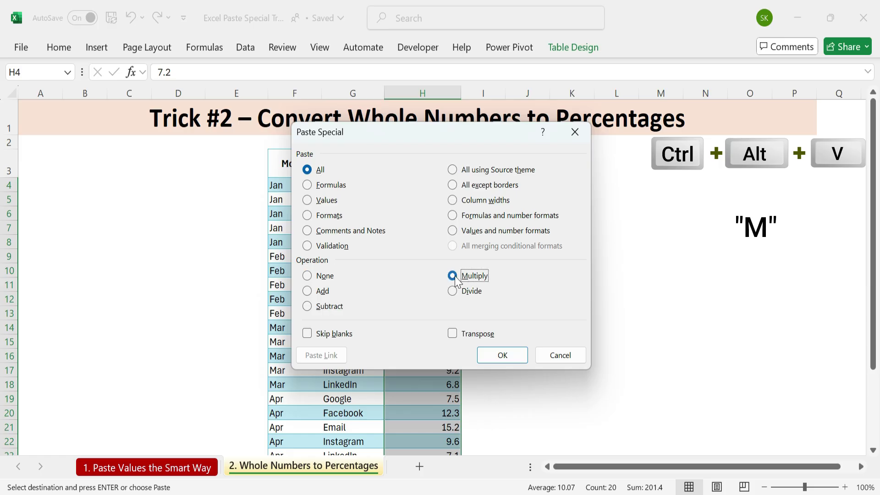
{"action": "left_click", "coordinate": [503, 355]}
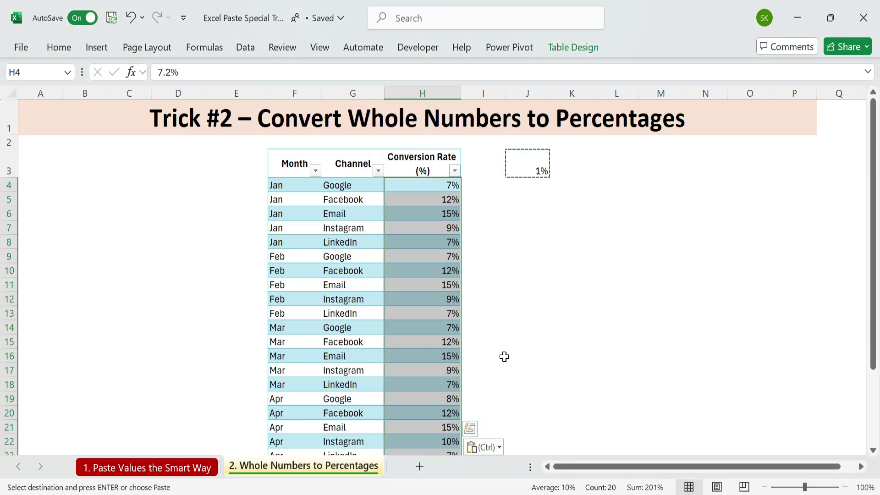
{"action": "left_click", "coordinate": [509, 288]}
Check the converted rates H4:H20 and confirm January Facebook stores 11.5%
{"action": "left_click_drag", "start_coordinate": [450, 183], "coordinate": [433, 404]}
{"action": "scroll", "coordinate": [512, 316], "scroll_direction": "down", "scroll_amount": 1}
{"action": "scroll", "coordinate": [513, 317], "scroll_direction": "up", "scroll_amount": 1}
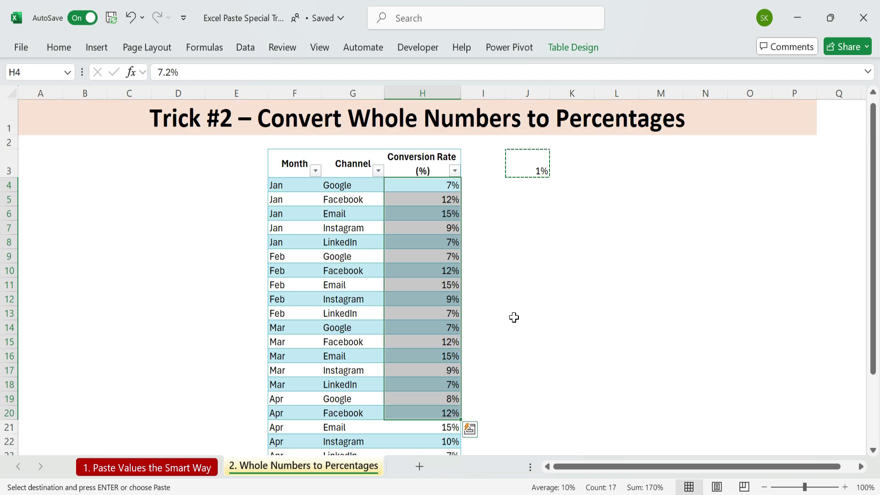
{"action": "left_click", "coordinate": [521, 246]}
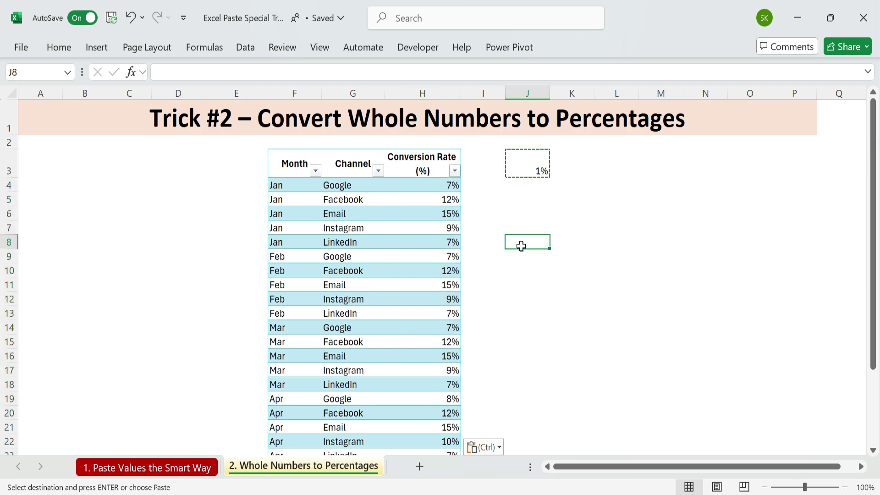
{"action": "left_click", "coordinate": [521, 256]}
{"action": "left_click", "coordinate": [430, 197]}
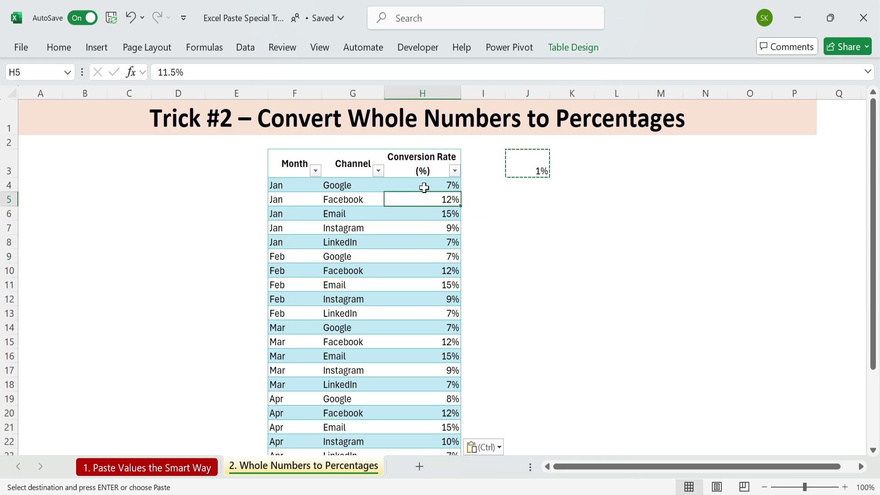
{"action": "triple_click", "coordinate": [213, 72]}
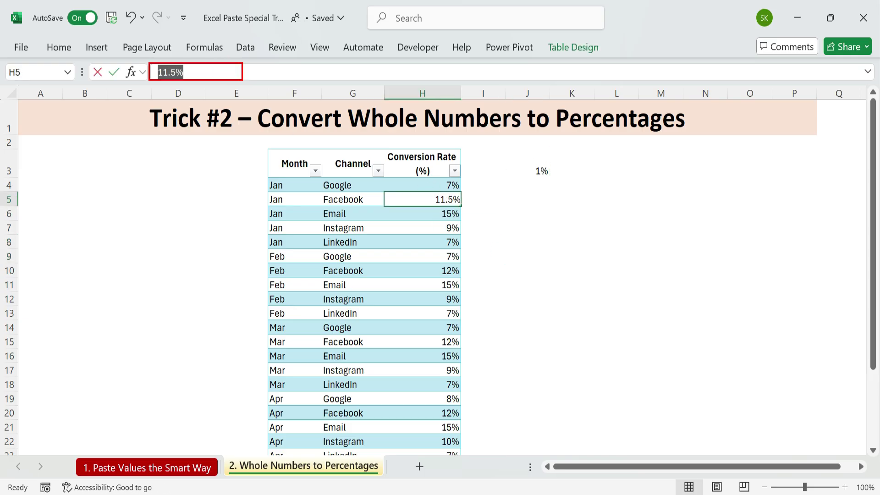
{"action": "left_click", "coordinate": [546, 282]}
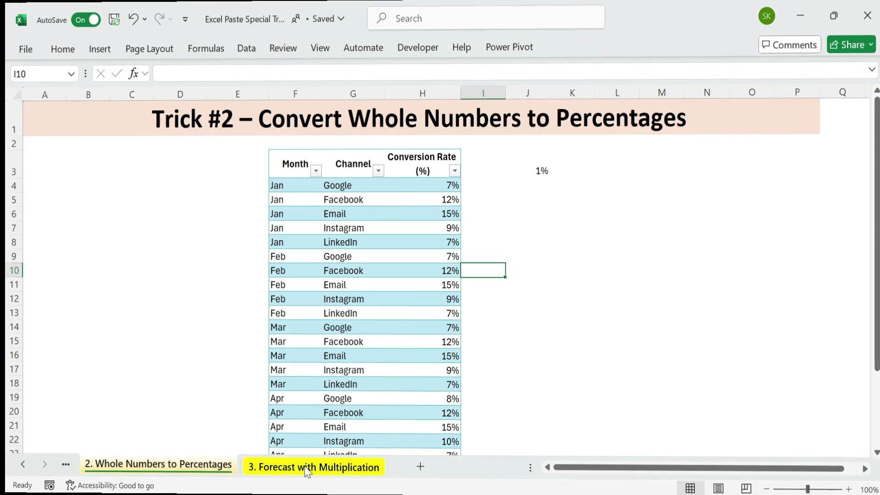
Open the '3. Forecast with Multiplication' sheet and note the Trick #3 title
{"action": "left_click", "coordinate": [305, 469]}
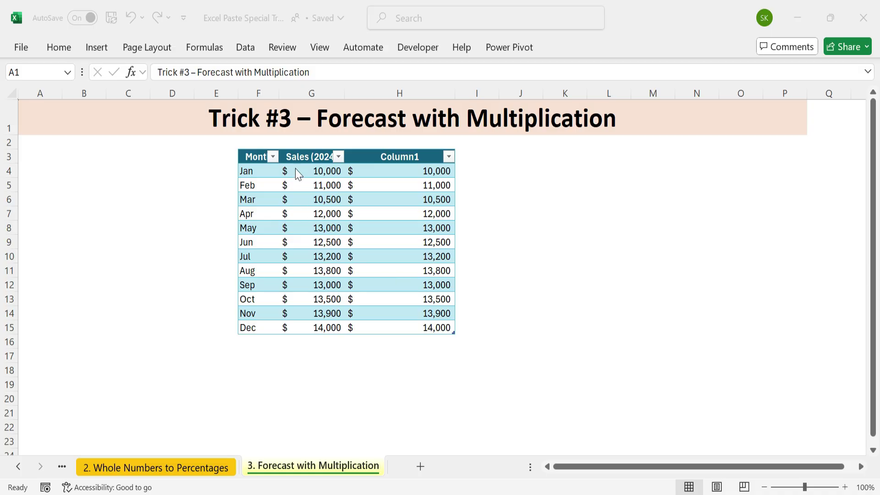
{"action": "left_click", "coordinate": [256, 118]}
{"action": "left_click_drag", "start_coordinate": [247, 119], "coordinate": [291, 118]}
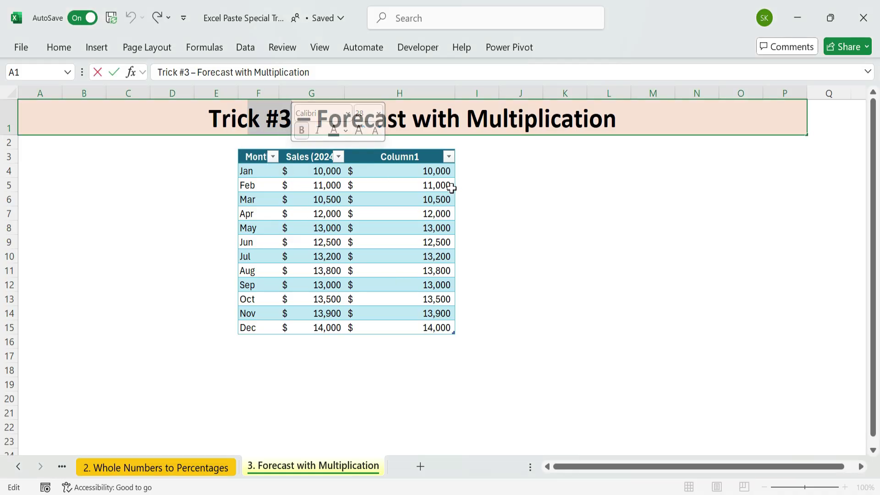
{"action": "left_click", "coordinate": [487, 193]}
Review the header row, the Sales (2024) figures and the Column1 values Jan to Dec
{"action": "left_click_drag", "start_coordinate": [250, 157], "coordinate": [436, 156]}
{"action": "left_click_drag", "start_coordinate": [326, 171], "coordinate": [321, 326]}
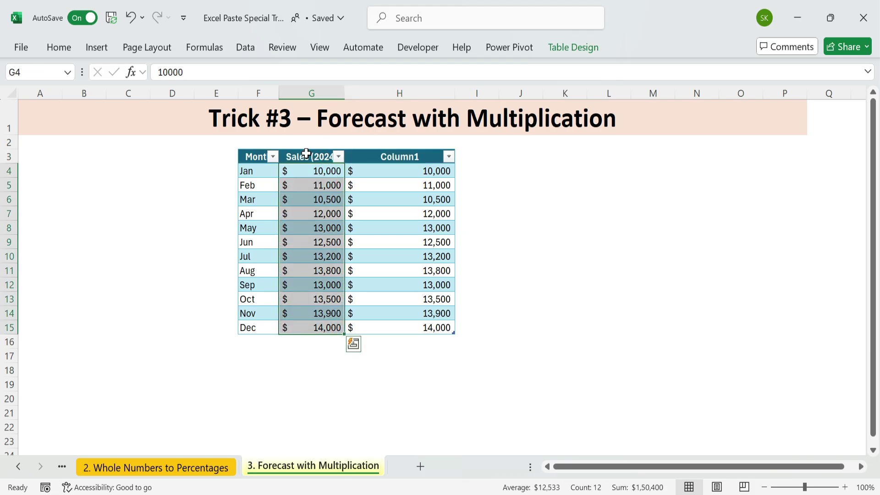
{"action": "left_click", "coordinate": [323, 156]}
{"action": "left_click_drag", "start_coordinate": [159, 72], "coordinate": [216, 71]}
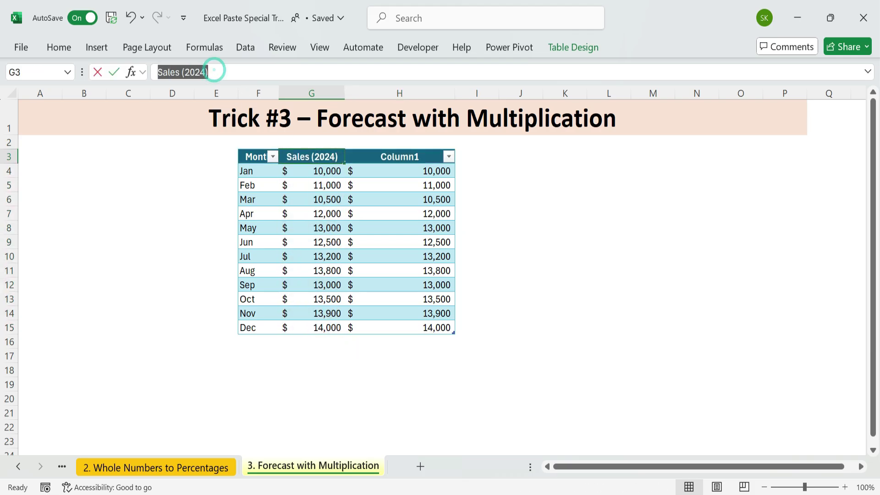
{"action": "key", "text": "Return"}
{"action": "left_click", "coordinate": [409, 157]}
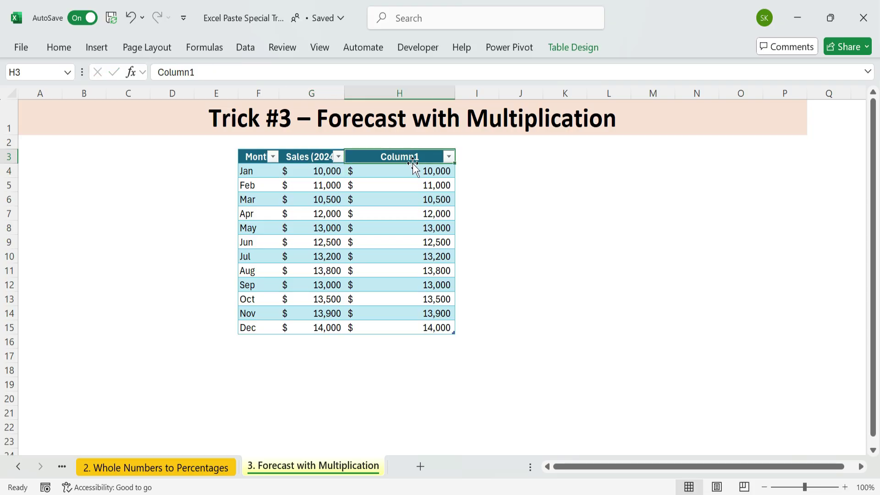
{"action": "left_click_drag", "start_coordinate": [414, 171], "coordinate": [414, 327]}
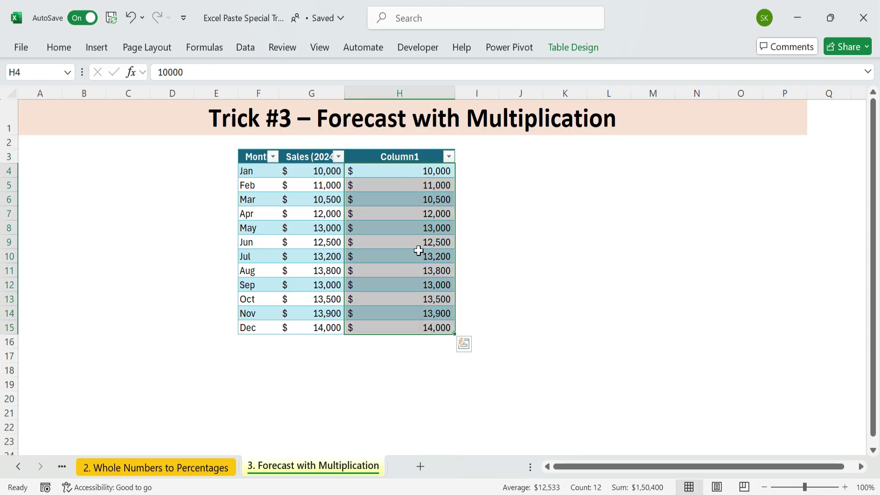
Enter a 1.05 growth factor in J4, copy it, and select all Column1 values
{"action": "left_click", "coordinate": [504, 176]}
{"action": "type", "text": "1.05"}
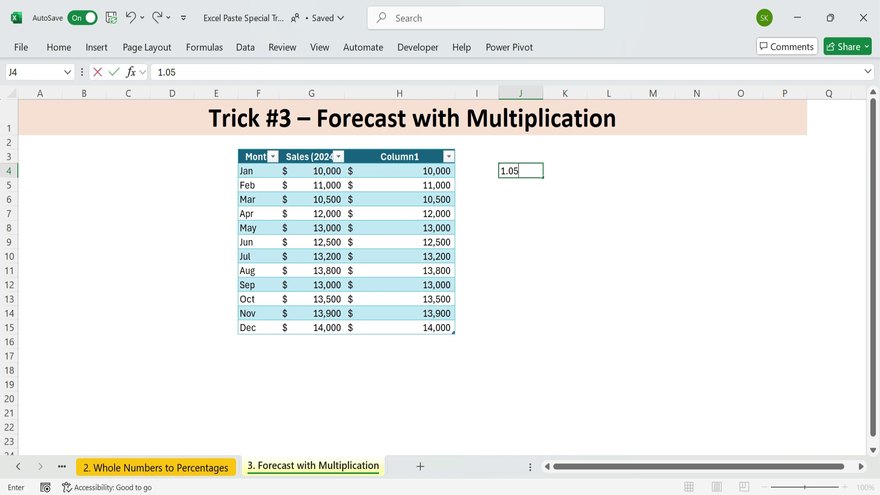
{"action": "key", "text": "Return"}
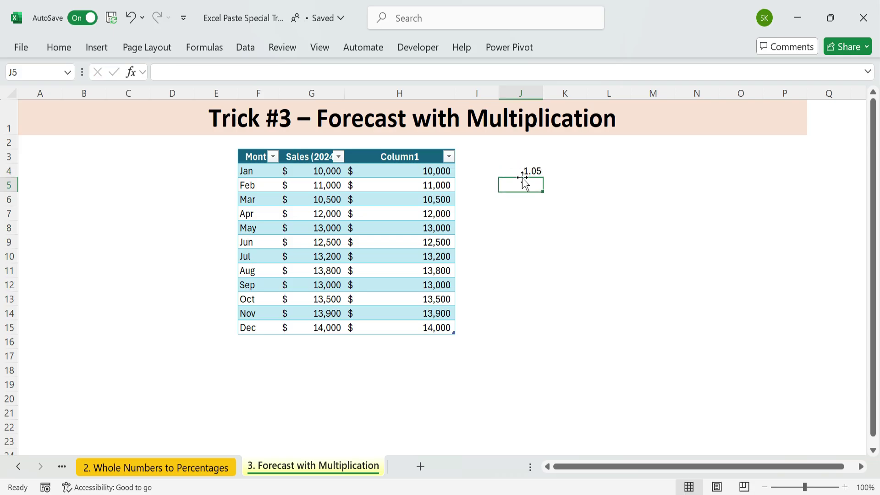
{"action": "left_click", "coordinate": [523, 175]}
{"action": "key", "text": "ctrl+c"}
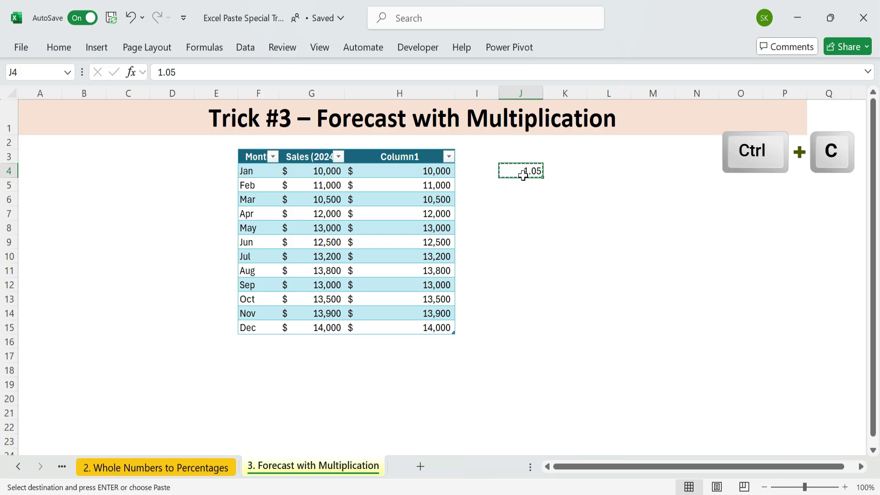
{"action": "left_click", "coordinate": [434, 152]}
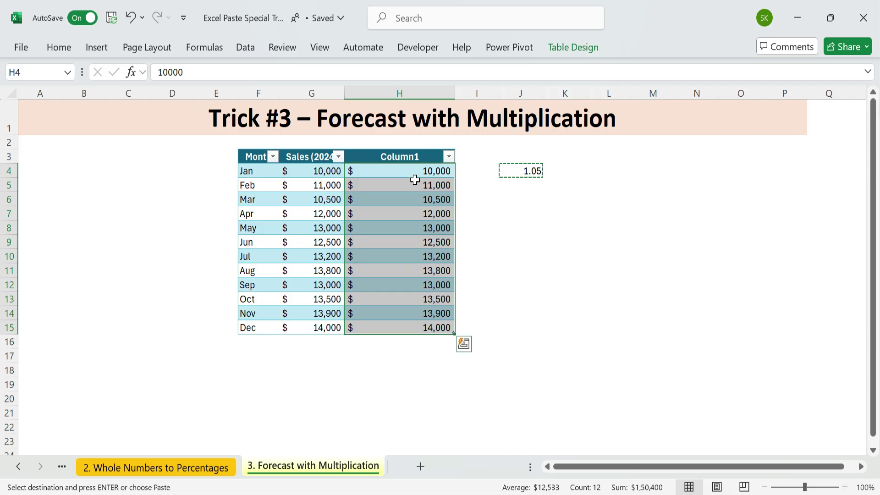
Multiply all Column1 values by the copied 1.05 using Paste Special
{"action": "key", "text": "ctrl+alt+v"}
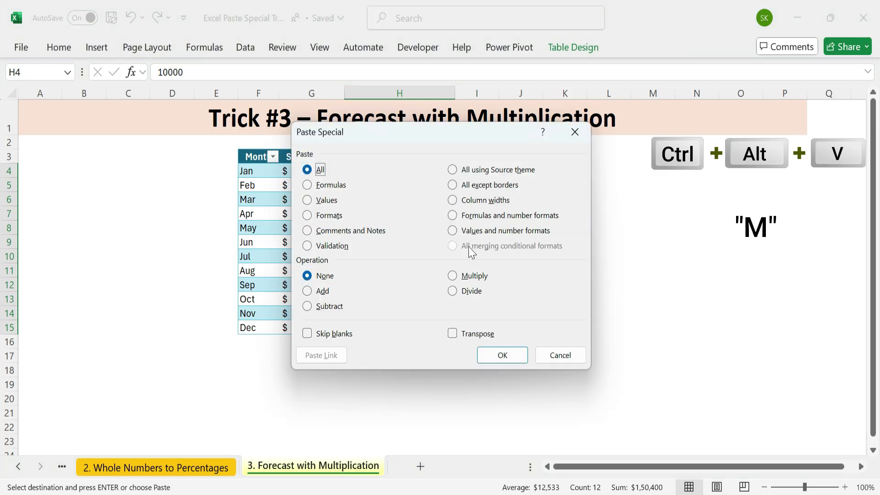
{"action": "left_click", "coordinate": [453, 276]}
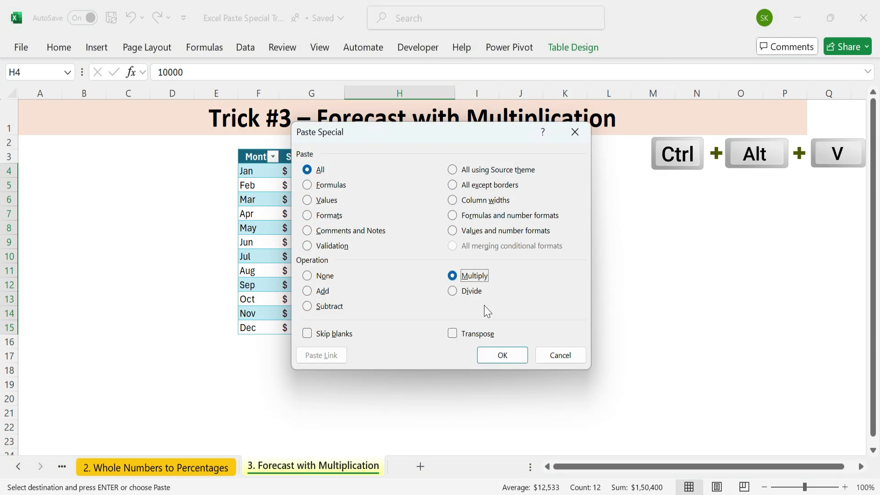
{"action": "left_click", "coordinate": [511, 357]}
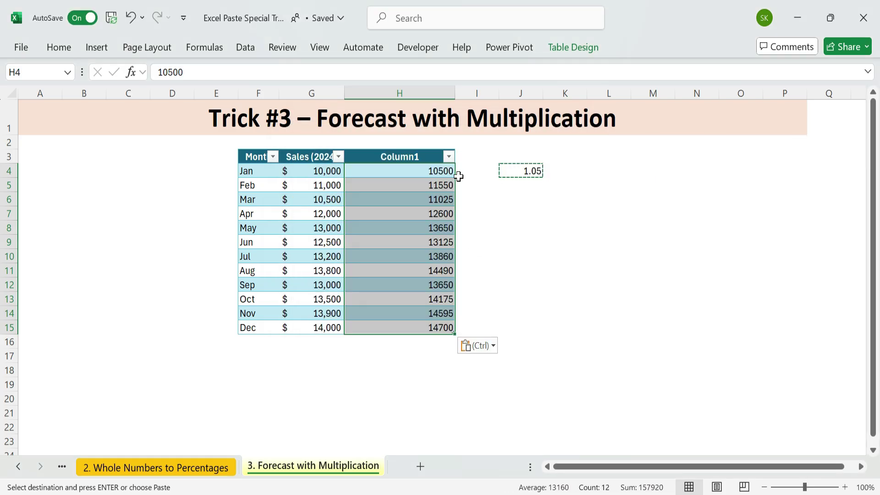
{"action": "left_click_drag", "start_coordinate": [446, 171], "coordinate": [440, 327]}
{"action": "left_click", "coordinate": [477, 257]}
{"action": "left_click_drag", "start_coordinate": [326, 258], "coordinate": [389, 257]}
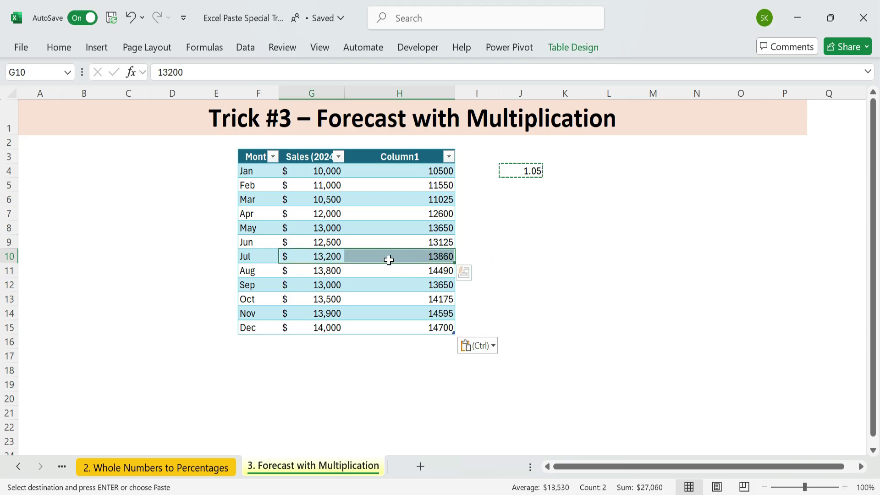
{"action": "left_click", "coordinate": [507, 269]}
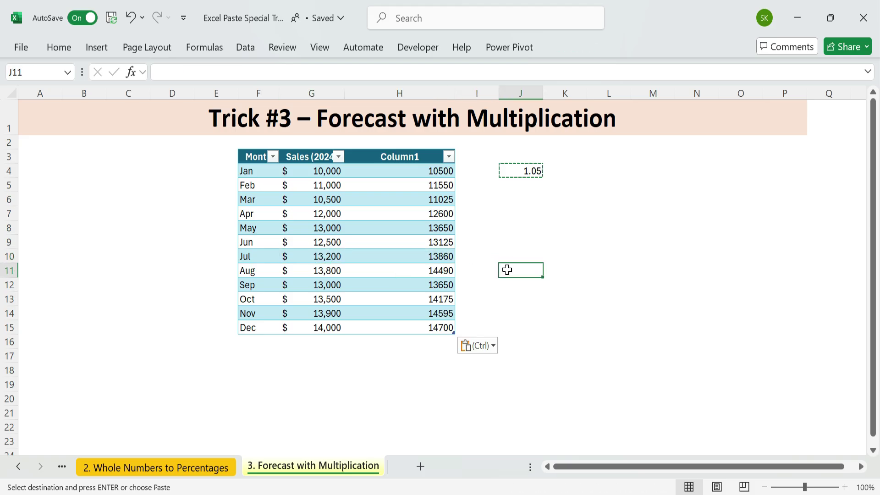
Rename the Column1 heading to 'Forecast (2025)', then open the Divide Annual Values Monthly sheet
{"action": "double_click", "coordinate": [426, 163]}
{"action": "type", "text": "Forecast"}
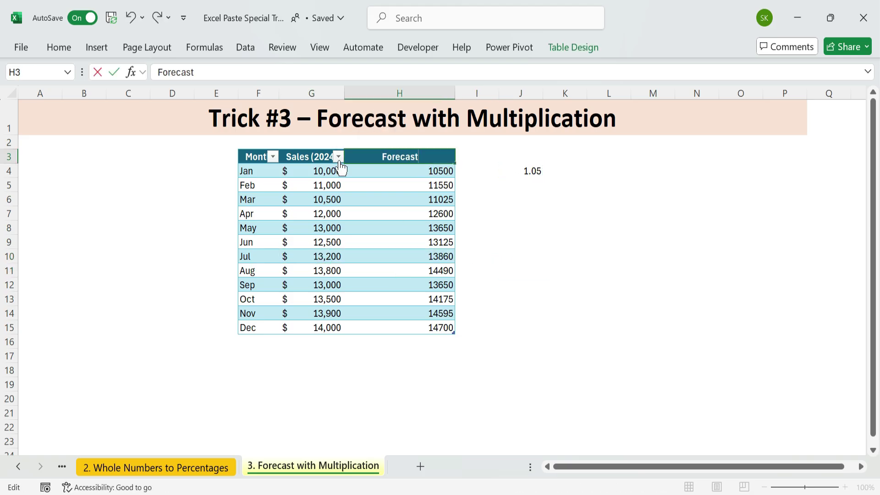
{"action": "type", "text": " (2025)"}
{"action": "key", "text": "Return"}
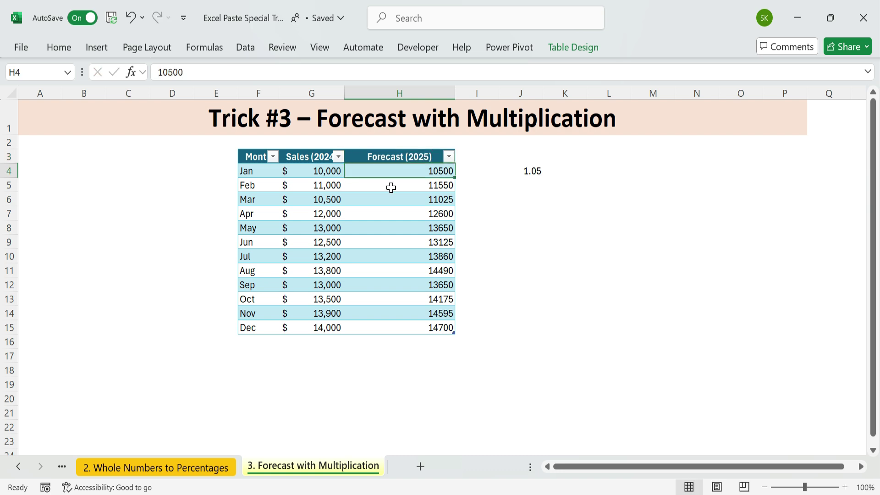
{"action": "left_click", "coordinate": [565, 200]}
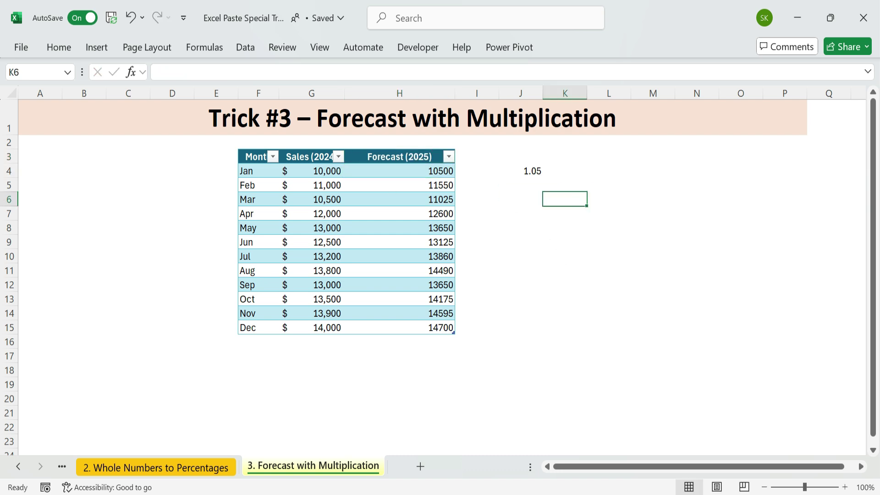
{"action": "left_click", "coordinate": [506, 359]}
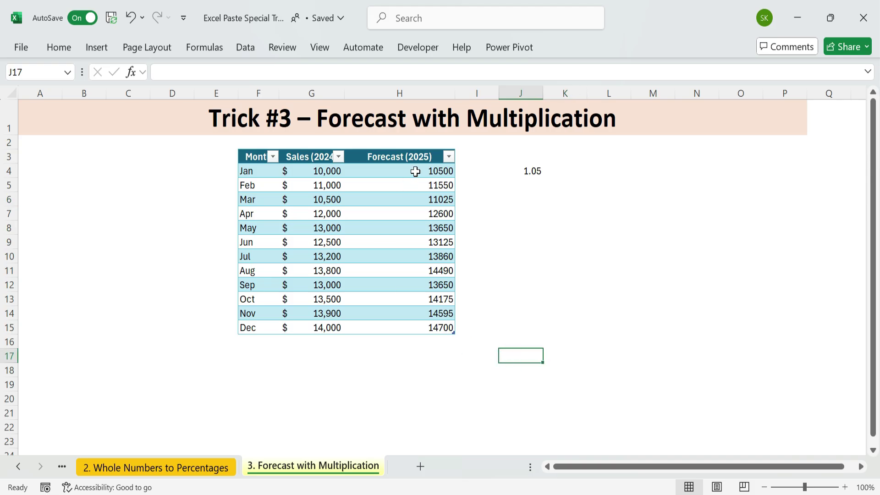
{"action": "left_click_drag", "start_coordinate": [415, 171], "coordinate": [416, 327]}
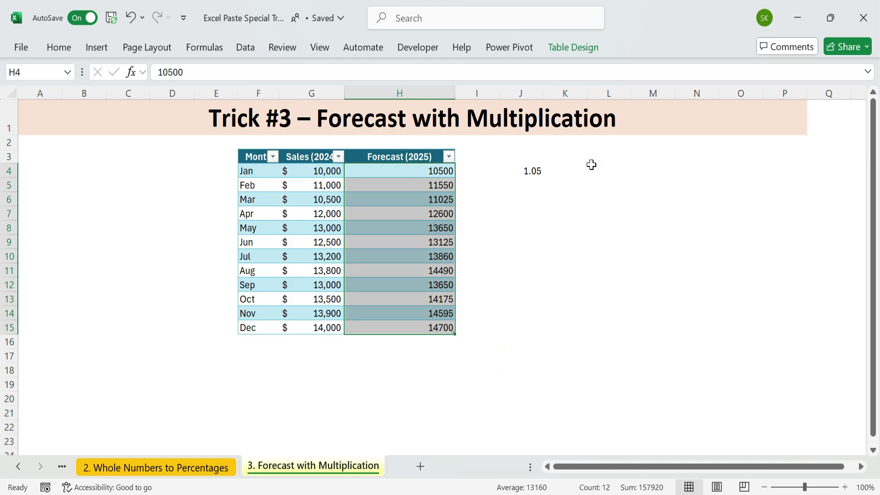
{"action": "left_click", "coordinate": [528, 265]}
{"action": "left_click", "coordinate": [274, 469]}
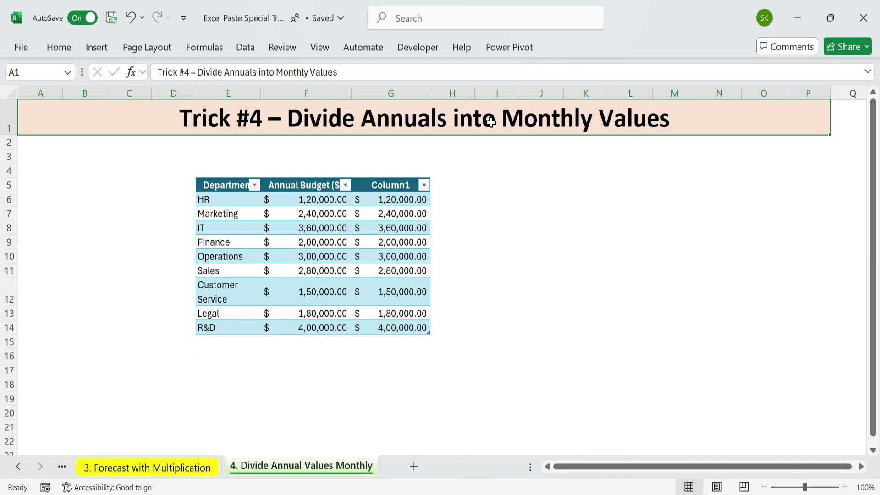
Review the department budget table's Annual Budget and Column1 columns
{"action": "left_click", "coordinate": [554, 198]}
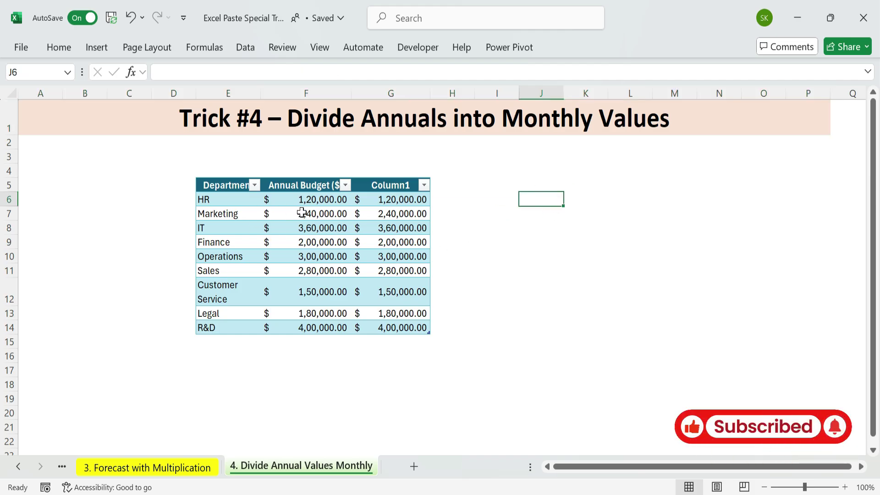
{"action": "left_click_drag", "start_coordinate": [302, 189], "coordinate": [304, 203]}
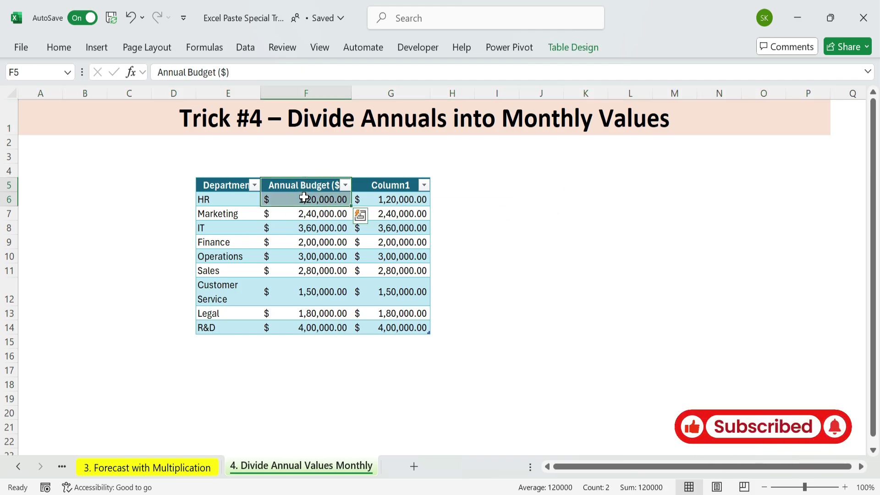
{"action": "left_click", "coordinate": [243, 242]}
{"action": "left_click_drag", "start_coordinate": [218, 190], "coordinate": [399, 187]}
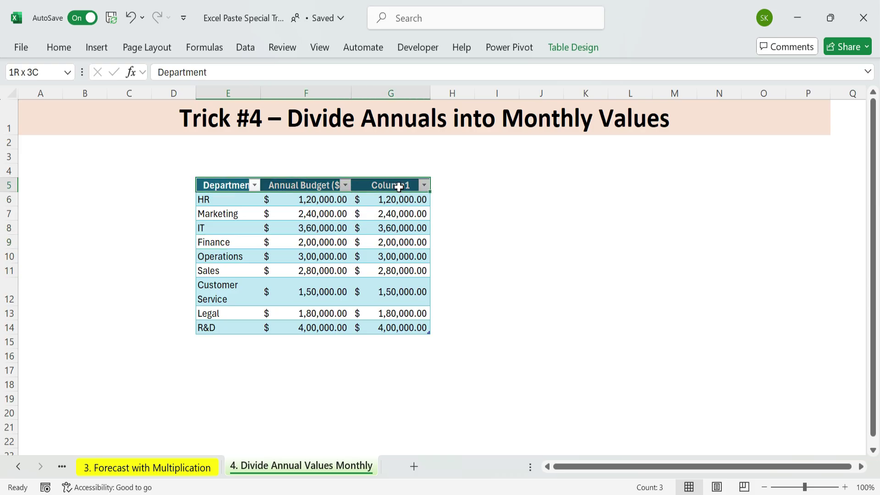
{"action": "left_click_drag", "start_coordinate": [220, 186], "coordinate": [393, 326]}
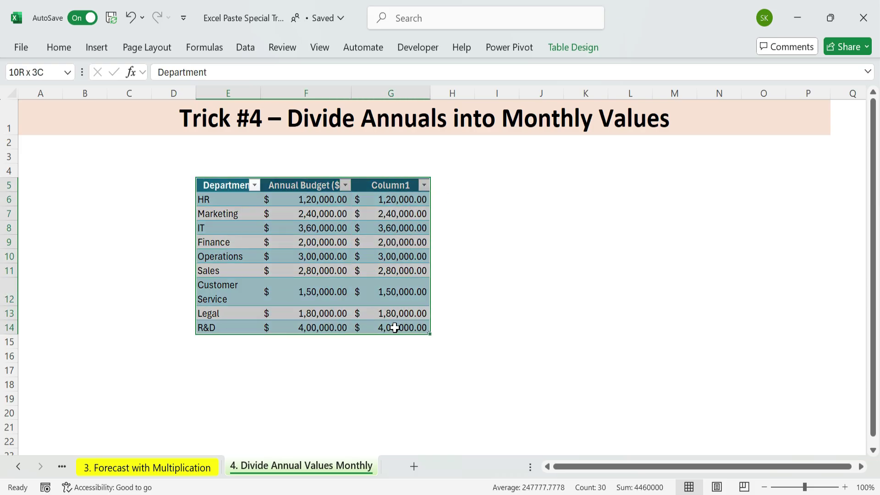
{"action": "left_click_drag", "start_coordinate": [308, 188], "coordinate": [309, 327]}
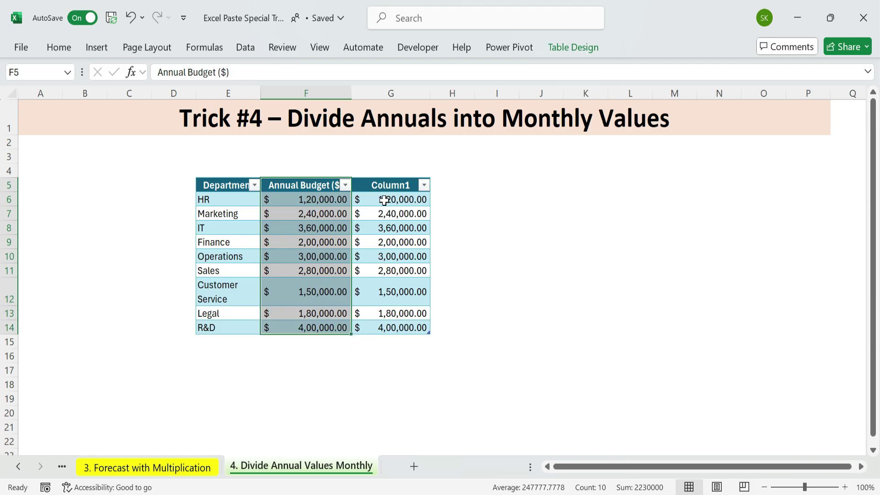
{"action": "left_click_drag", "start_coordinate": [390, 187], "coordinate": [391, 298]}
{"action": "left_click_drag", "start_coordinate": [327, 198], "coordinate": [372, 199]}
{"action": "left_click", "coordinate": [497, 242]}
Enter 12 in I5 as the monthly divisor and copy it
{"action": "left_click", "coordinate": [475, 182]}
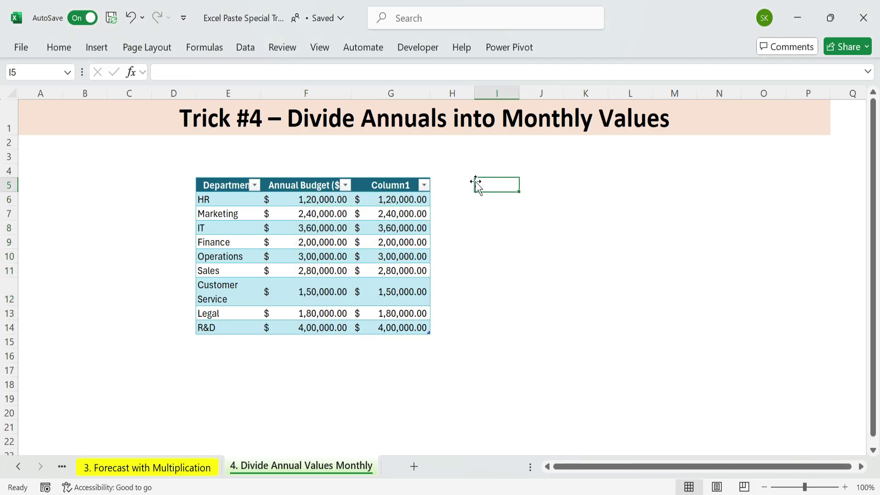
{"action": "type", "text": "12"}
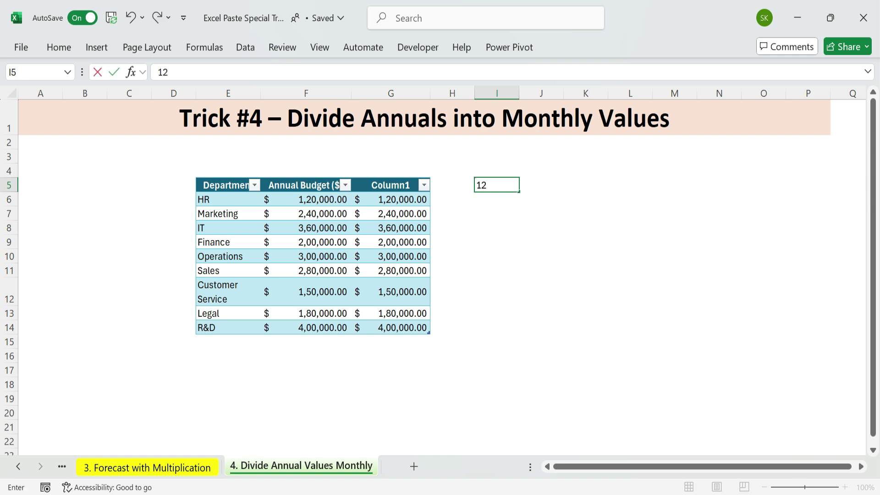
{"action": "key", "text": "ctrl+c"}
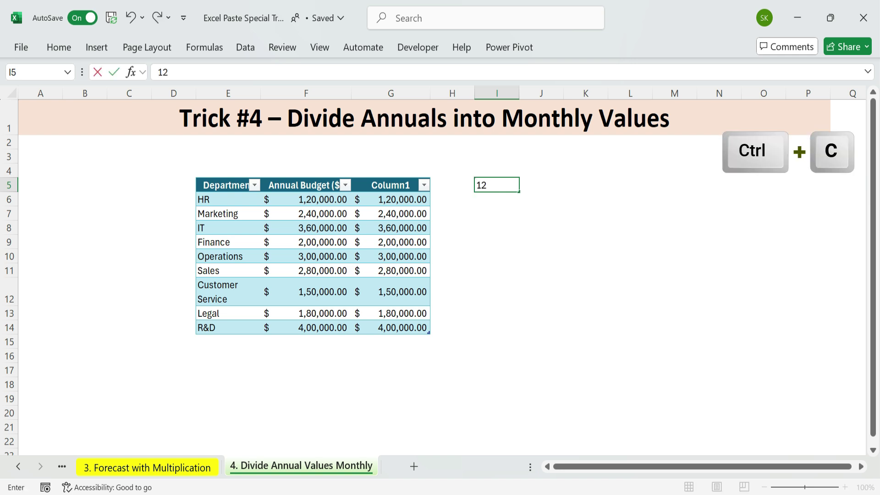
{"action": "key", "text": "Return"}
{"action": "left_click", "coordinate": [504, 182]}
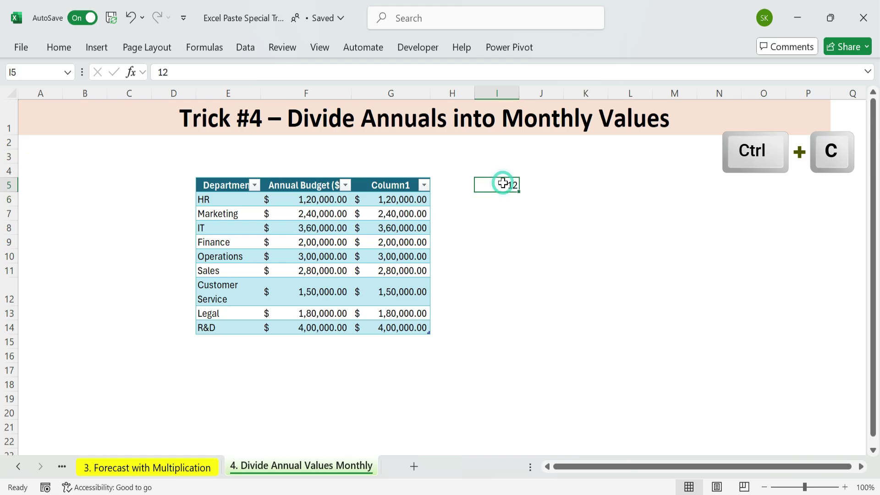
{"action": "key", "text": "ctrl+c"}
Divide the Column1 values G6:G14 by the copied 12 using Paste Special
{"action": "left_click_drag", "start_coordinate": [425, 198], "coordinate": [407, 326]}
{"action": "key", "text": "ctrl+alt+v"}
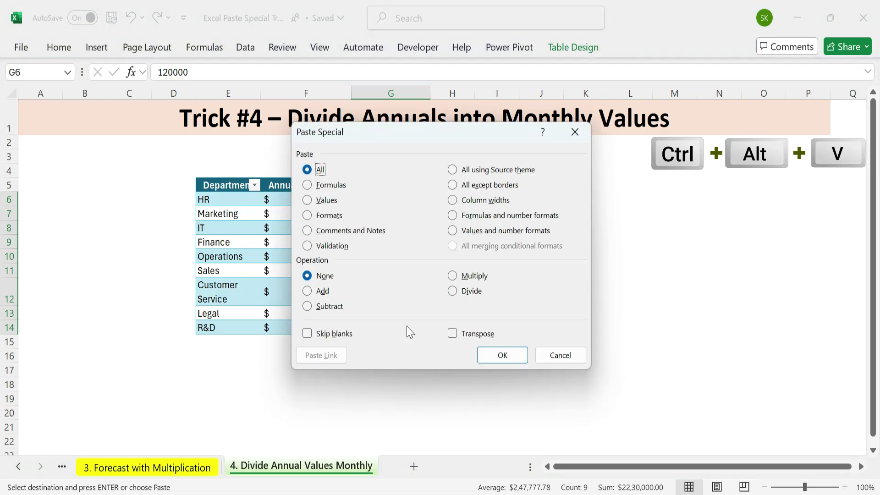
{"action": "key", "text": "i"}
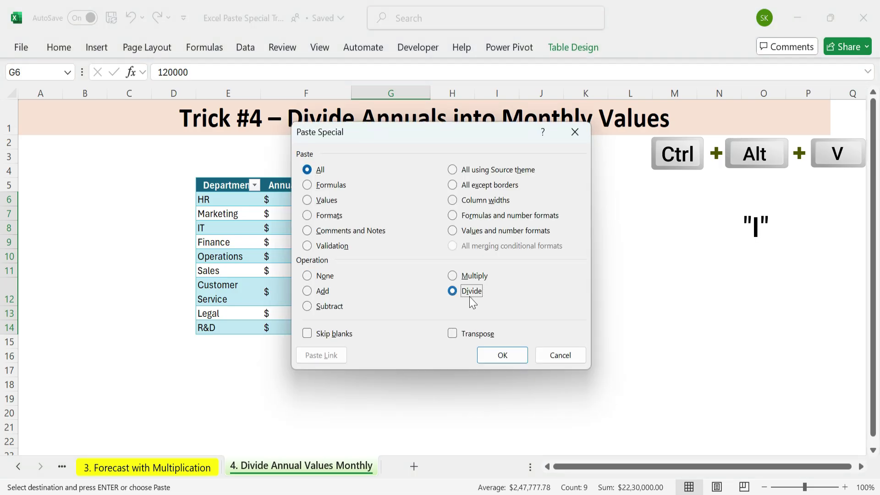
{"action": "left_click", "coordinate": [503, 355]}
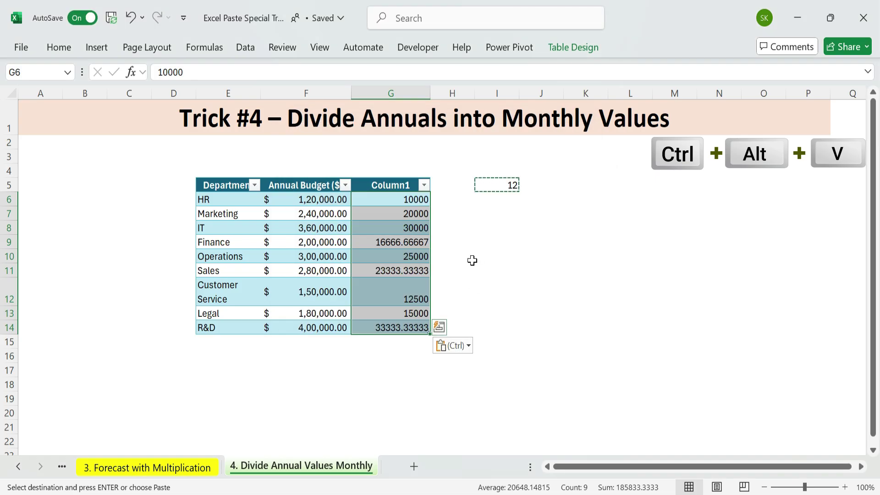
Format the Column1 monthly figures as $ Accounting values
{"action": "left_click", "coordinate": [58, 48]}
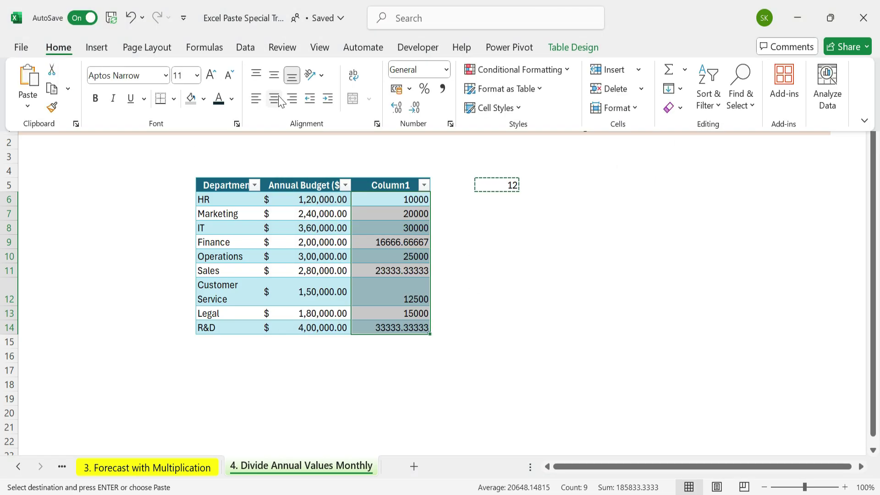
{"action": "left_click", "coordinate": [399, 109]}
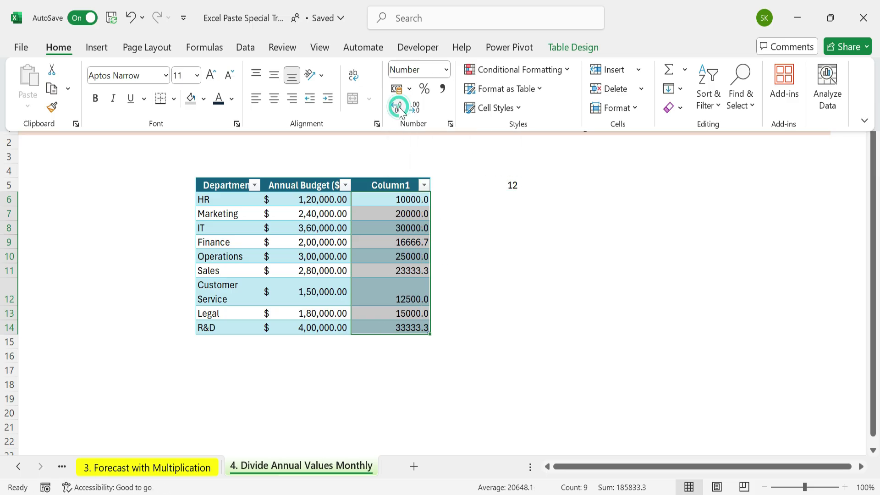
{"action": "left_click", "coordinate": [398, 109]}
{"action": "left_click", "coordinate": [415, 109]}
{"action": "left_click", "coordinate": [415, 109]}
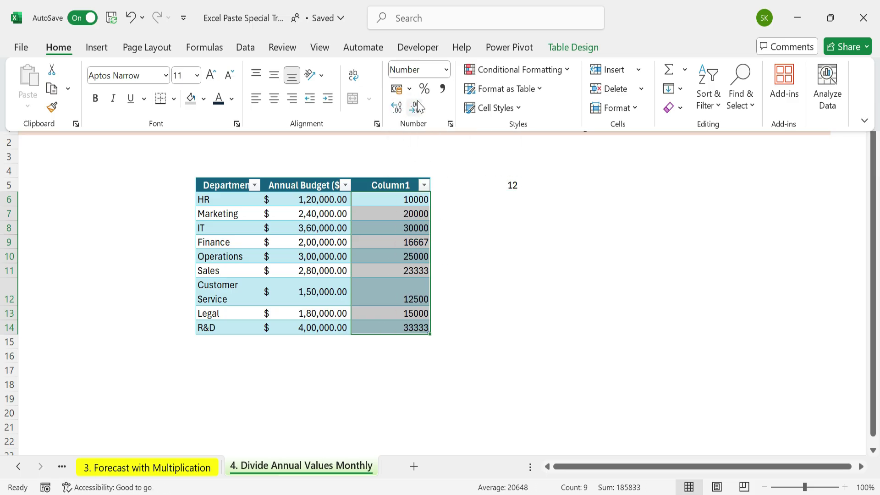
{"action": "left_click", "coordinate": [410, 89]}
{"action": "left_click", "coordinate": [431, 121]}
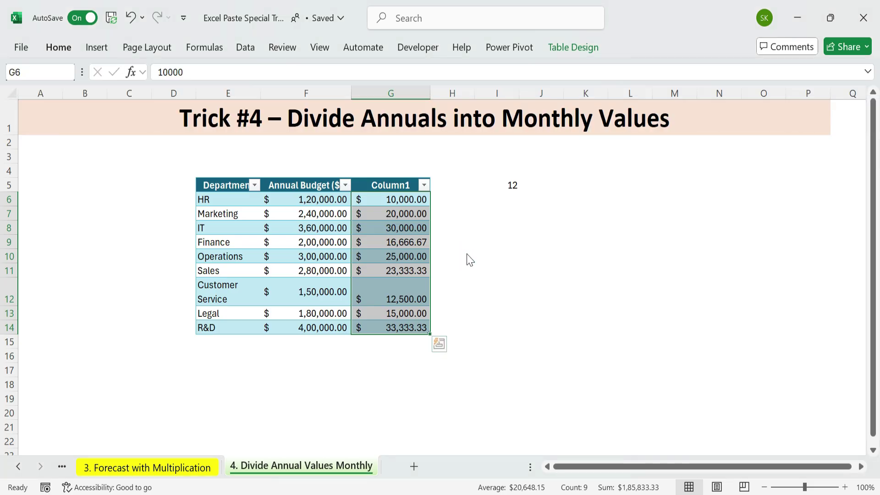
{"action": "left_click", "coordinate": [465, 254]}
Rename the Column1 header in G5 to 'Monthly Budget'
{"action": "left_click_drag", "start_coordinate": [413, 198], "coordinate": [407, 328]}
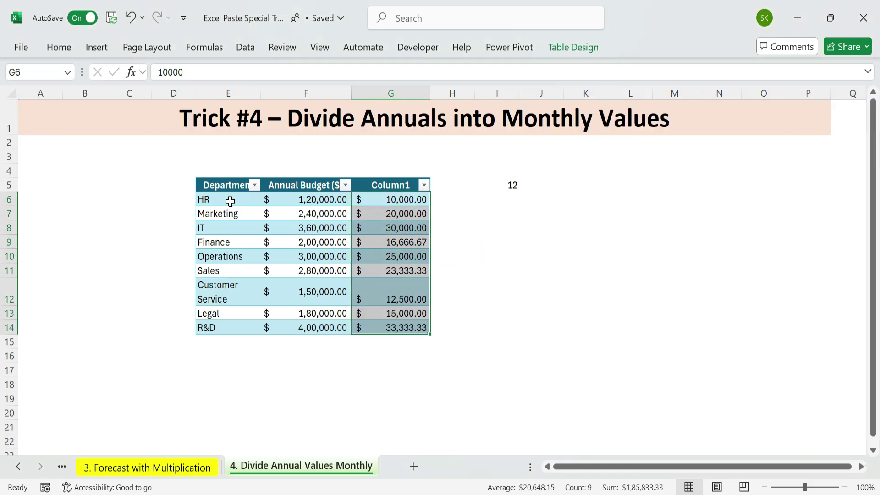
{"action": "left_click", "coordinate": [241, 199]}
{"action": "left_click", "coordinate": [295, 187]}
{"action": "left_click", "coordinate": [386, 180]}
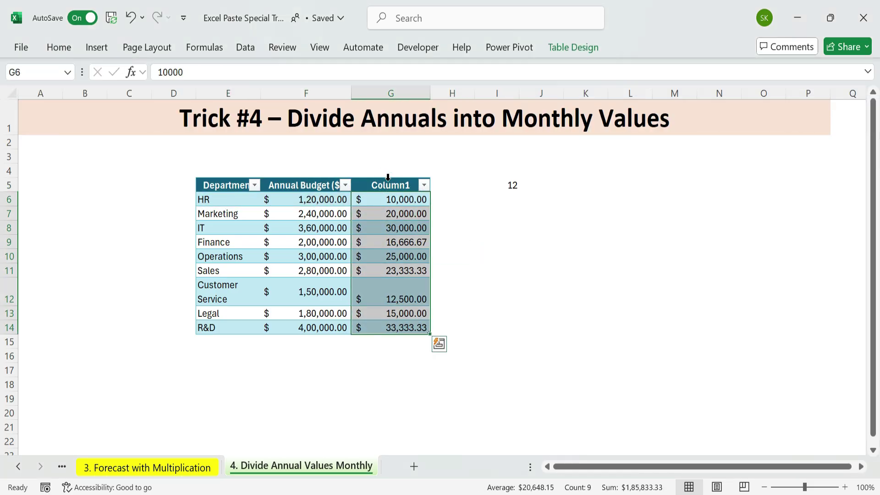
{"action": "left_click", "coordinate": [386, 185]}
{"action": "key", "text": "BackSpace"}
{"action": "type", "text": "MOnt"}
{"action": "key", "text": "BackSpace"}
{"action": "key", "text": "BackSpace"}
{"action": "key", "text": "BackSpace"}
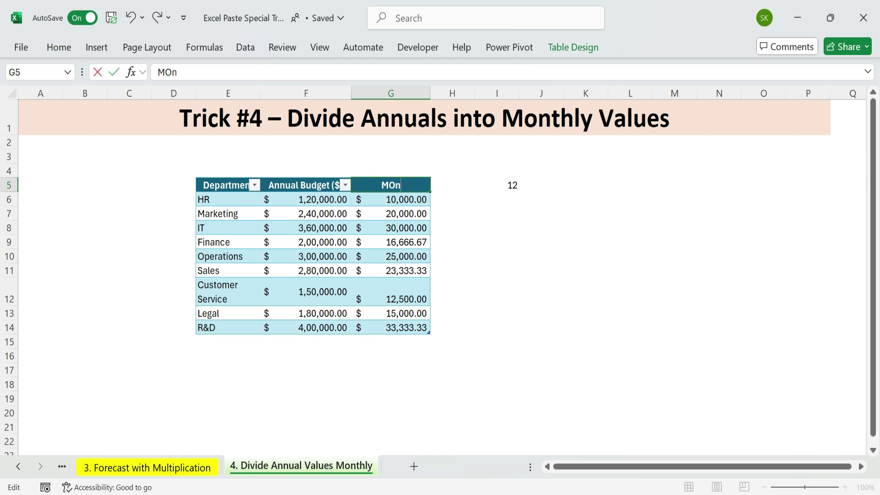
{"action": "type", "text": "onthly Bud"}
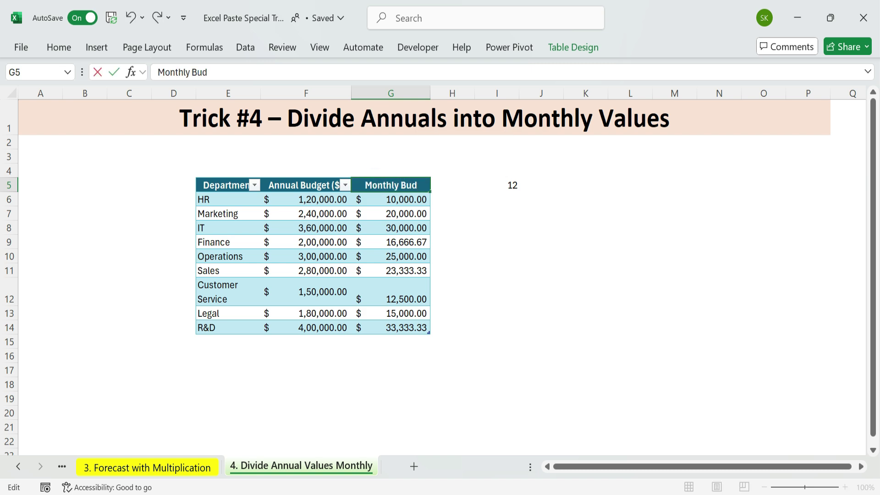
{"action": "type", "text": "get"}
{"action": "key", "text": "Return"}
Review the Monthly Budget values, from HR $10,000.00 to R&D $33,333.33
{"action": "left_click_drag", "start_coordinate": [408, 199], "coordinate": [408, 327]}
{"action": "left_click", "coordinate": [408, 313]}
{"action": "left_click", "coordinate": [408, 297]}
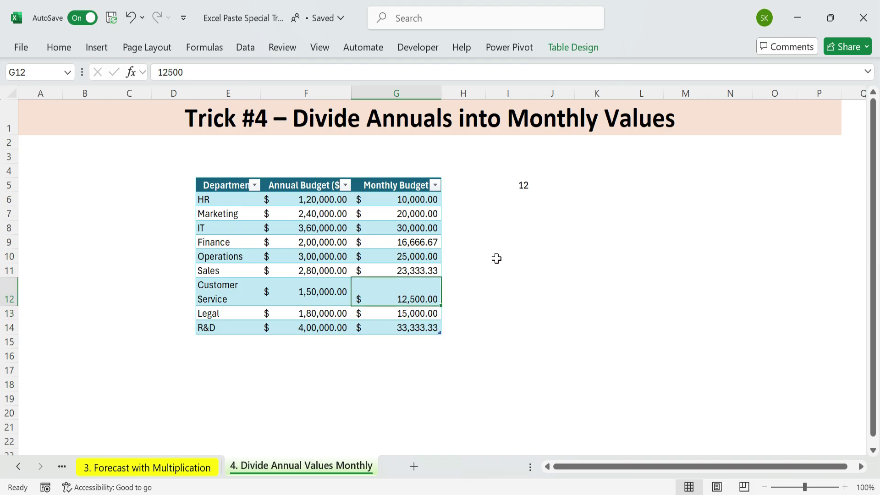
{"action": "left_click", "coordinate": [552, 328]}
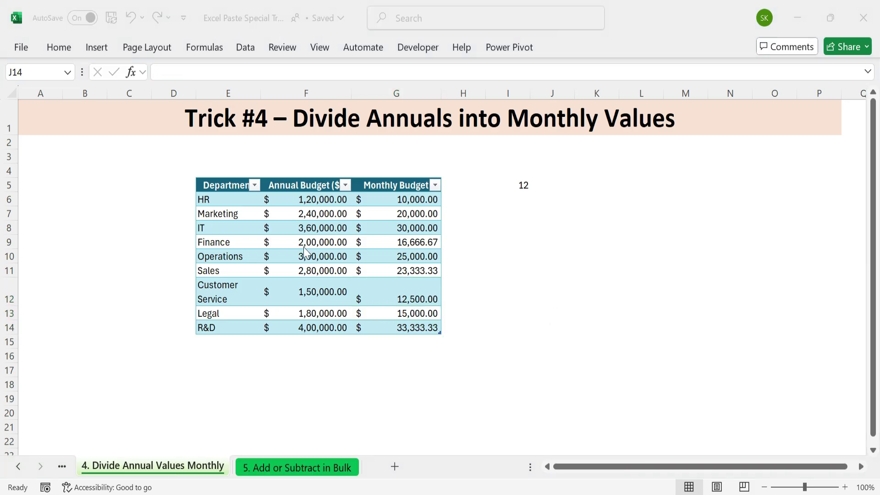
On the Add or Subtract in Bulk sheet, enter 2 in cell K4
{"action": "left_click", "coordinate": [283, 470]}
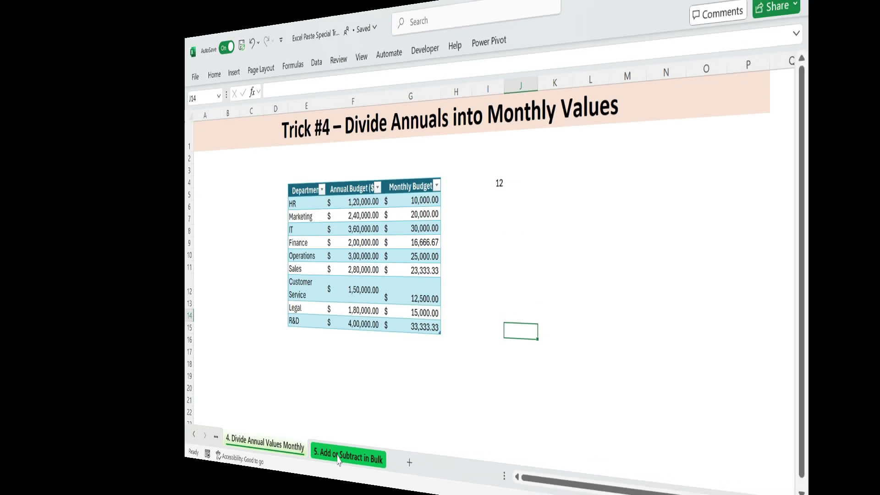
{"action": "left_click", "coordinate": [270, 116]}
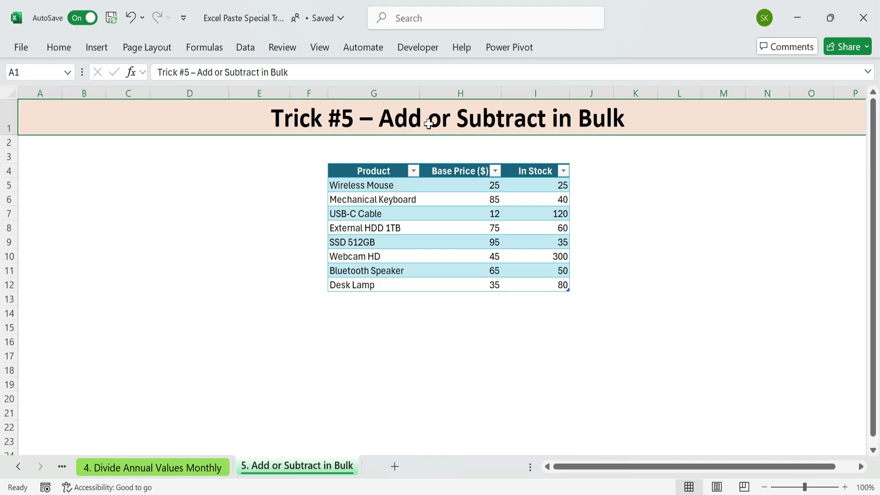
{"action": "left_click", "coordinate": [617, 202]}
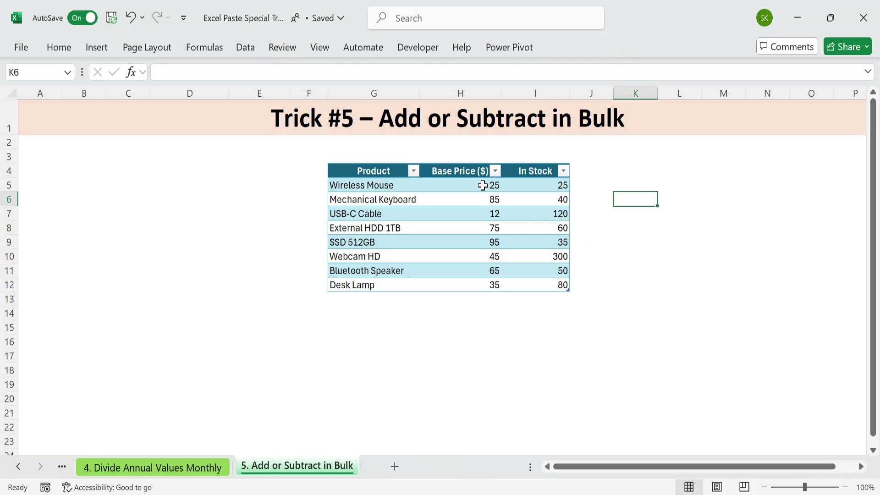
{"action": "left_click_drag", "start_coordinate": [483, 185], "coordinate": [476, 282]}
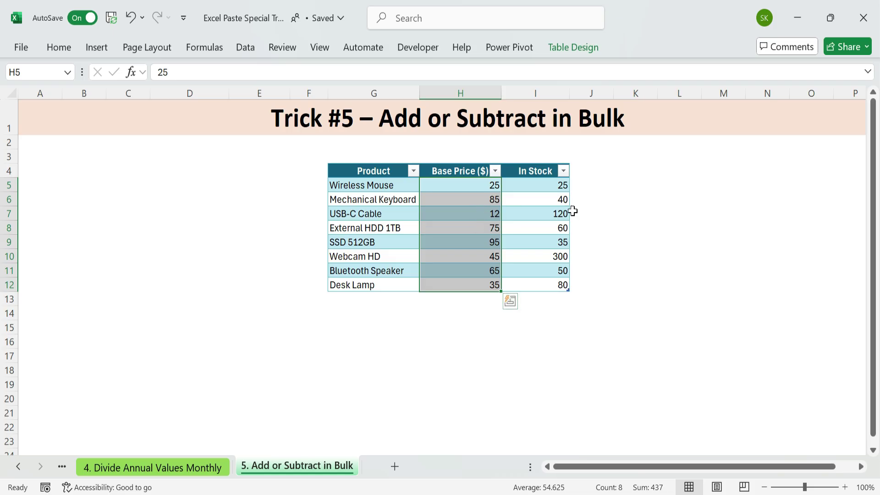
{"action": "left_click", "coordinate": [634, 173]}
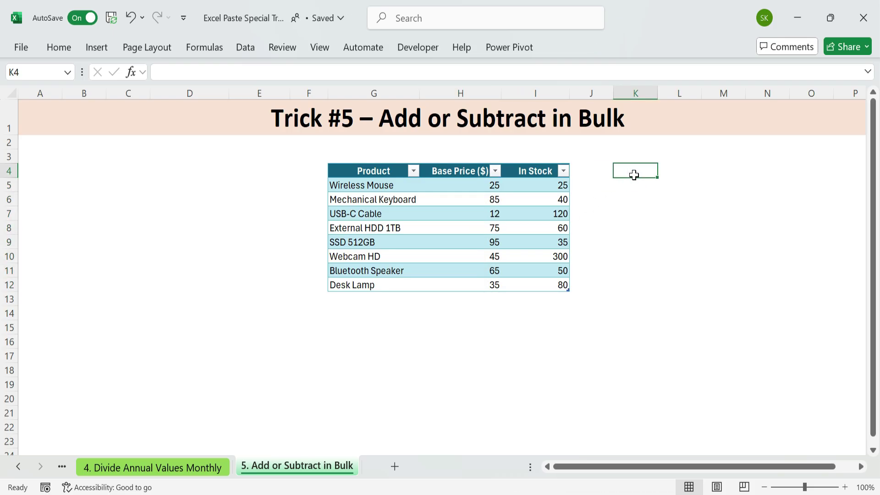
{"action": "type", "text": "2"}
{"action": "key", "text": "Return"}
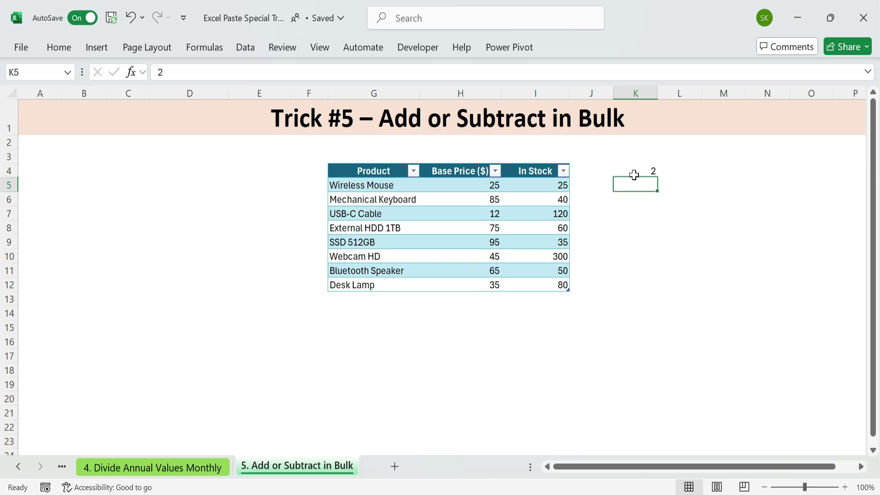
Add the copied 2 to every base price in H5:H12 using Paste Special Values and Add
{"action": "left_click", "coordinate": [639, 172]}
{"action": "key", "text": "ctrl+c"}
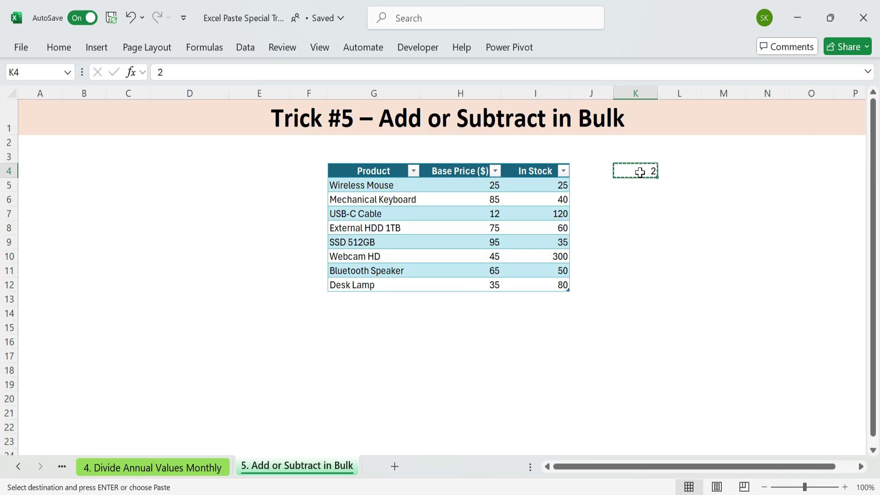
{"action": "left_click_drag", "start_coordinate": [487, 184], "coordinate": [478, 289]}
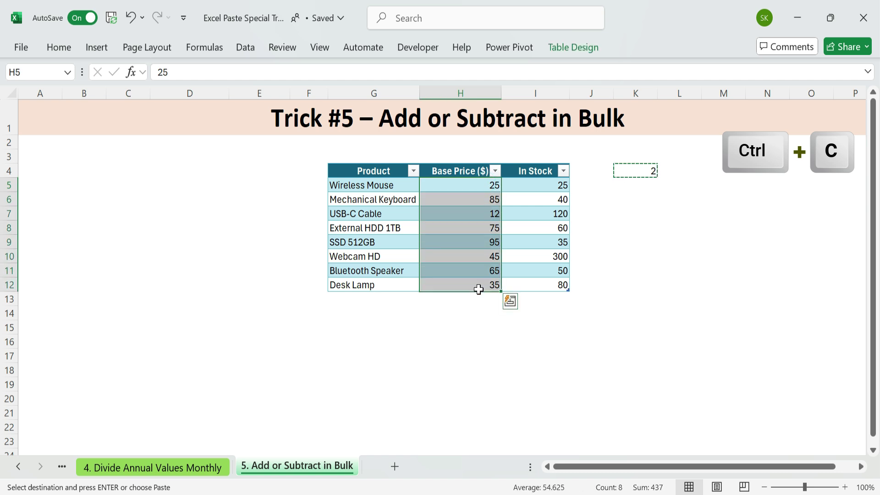
{"action": "key", "text": "ctrl+alt+v"}
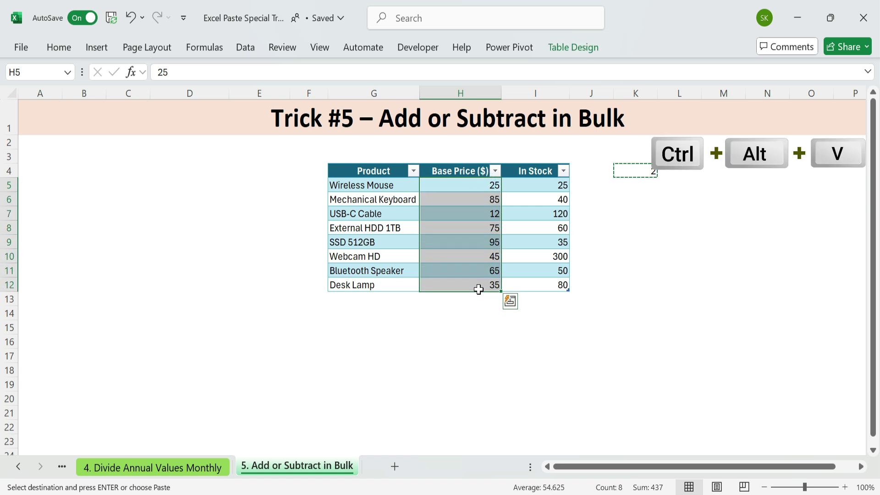
{"action": "key", "text": "d"}
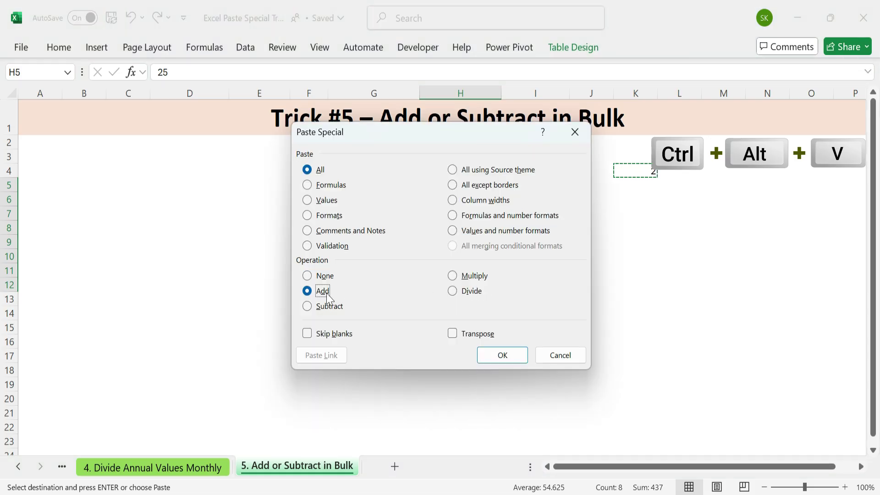
{"action": "key", "text": "v"}
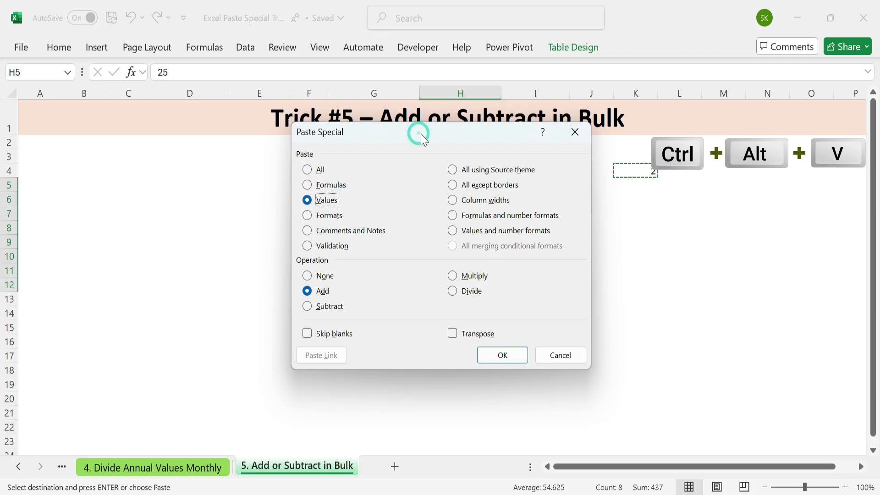
{"action": "left_click_drag", "start_coordinate": [417, 131], "coordinate": [216, 154]}
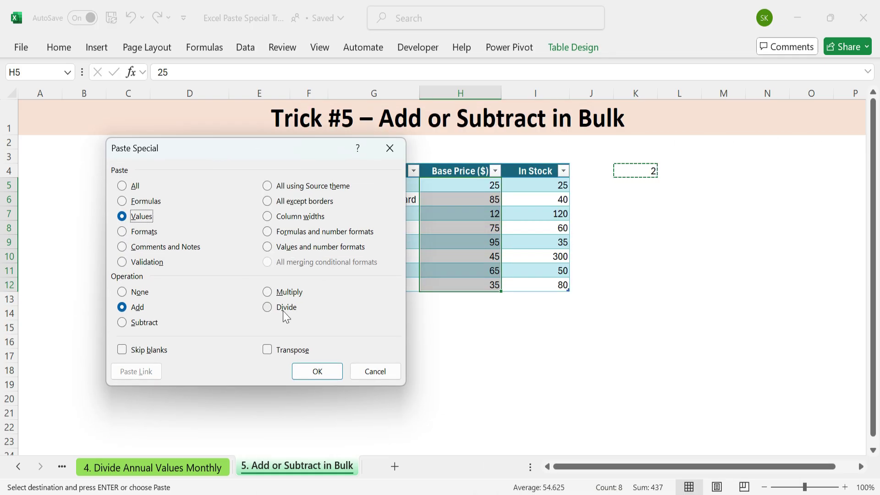
{"action": "left_click", "coordinate": [320, 371]}
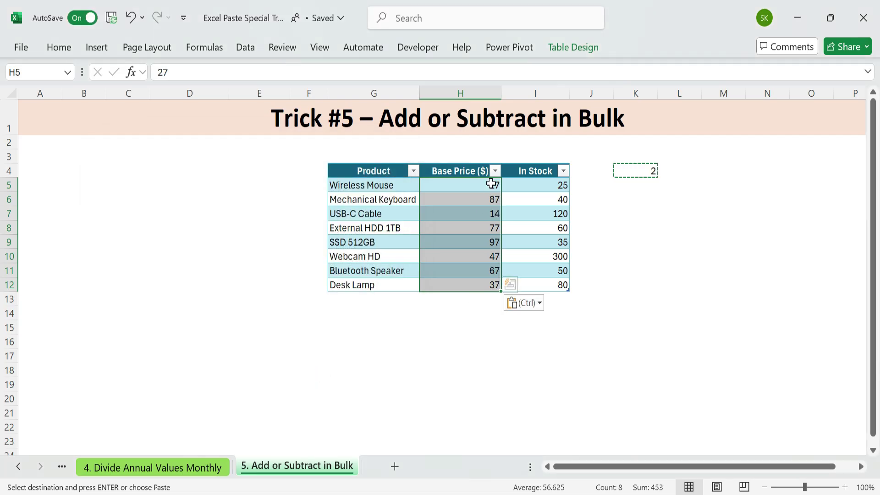
{"action": "left_click_drag", "start_coordinate": [489, 180], "coordinate": [488, 282]}
Rename the H4 header from Base Price ($) to Final Price ($)
{"action": "left_click", "coordinate": [472, 170]}
{"action": "double_click", "coordinate": [454, 170]}
{"action": "key", "text": "BackSpace"}
{"action": "key", "text": "BackSpace"}
{"action": "key", "text": "BackSpace"}
{"action": "key", "text": "BackSpace"}
{"action": "key", "text": "BackSpace"}
{"action": "type", "text": "Final"}
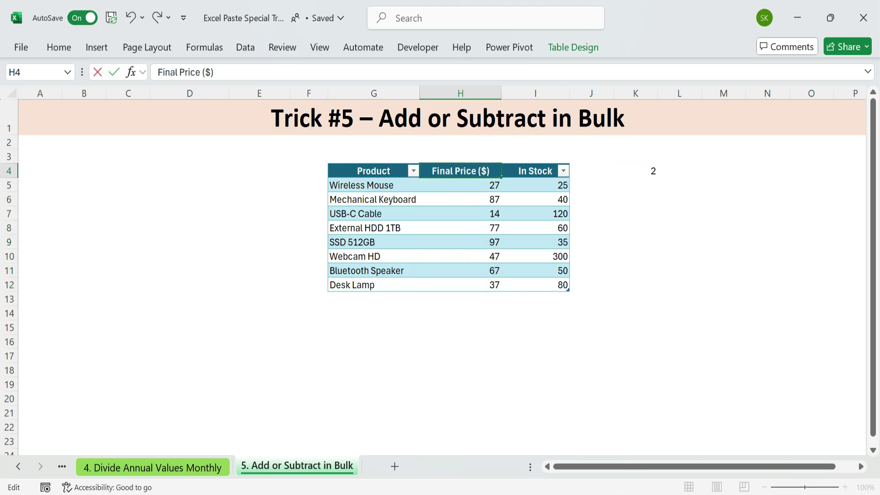
{"action": "key", "text": "Return"}
{"action": "left_click", "coordinate": [514, 328]}
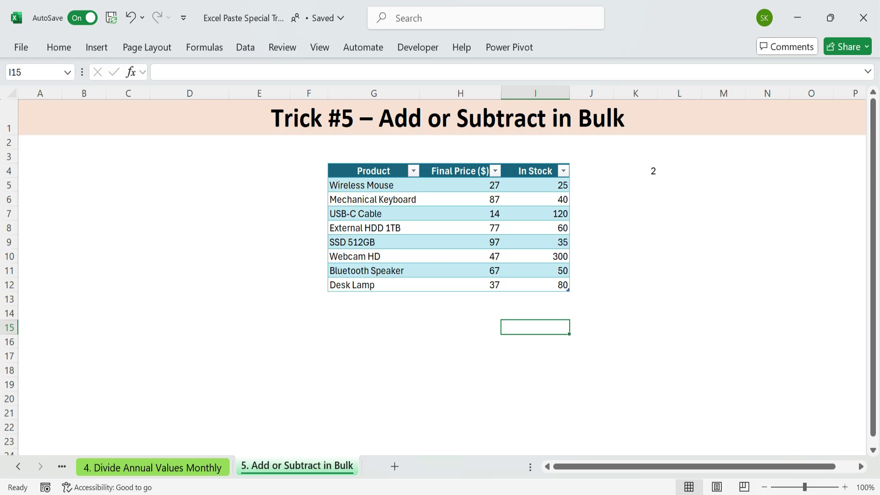
Enter 5 in cell K5 as the amount to subtract
{"action": "left_click", "coordinate": [593, 199]}
{"action": "left_click_drag", "start_coordinate": [559, 185], "coordinate": [552, 270]}
{"action": "left_click", "coordinate": [592, 227]}
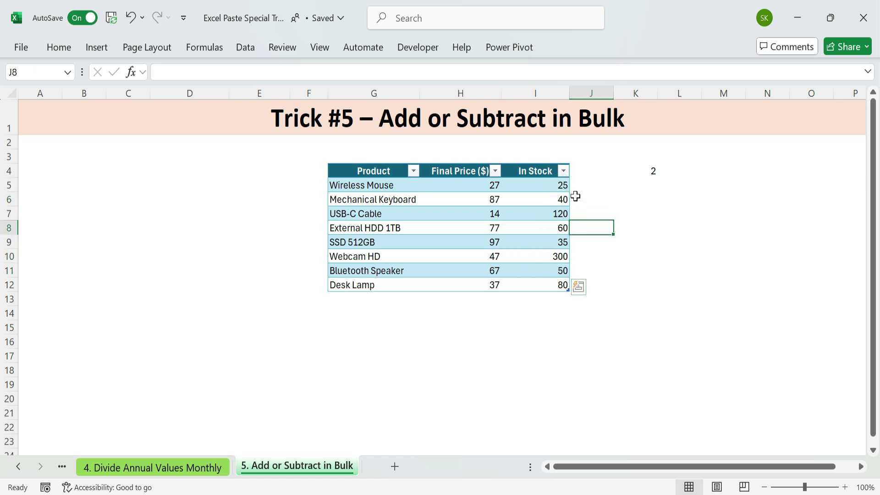
{"action": "left_click_drag", "start_coordinate": [558, 184], "coordinate": [550, 275]}
{"action": "left_click", "coordinate": [649, 183]}
{"action": "type", "text": "5"}
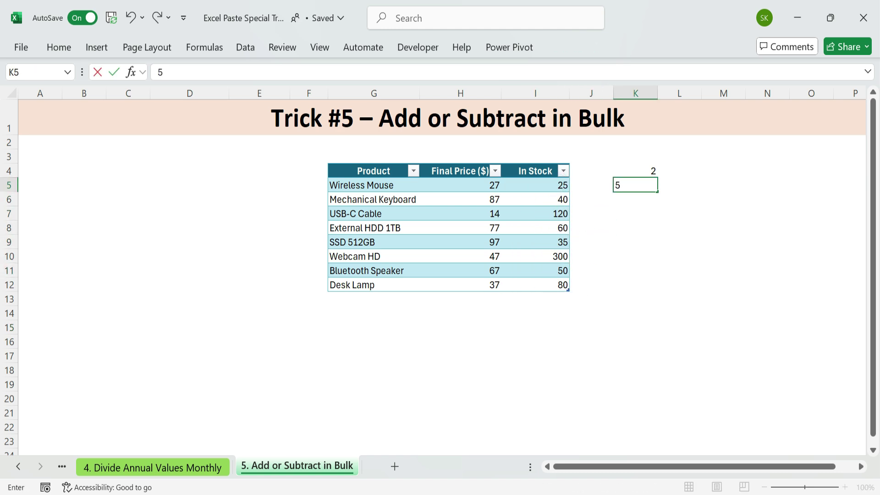
{"action": "left_click", "coordinate": [636, 223]}
Subtract 5 from In Stock I5:I12 via Paste Special Values and Subtract, then go to 6. Paste Formulas
{"action": "left_click", "coordinate": [653, 185]}
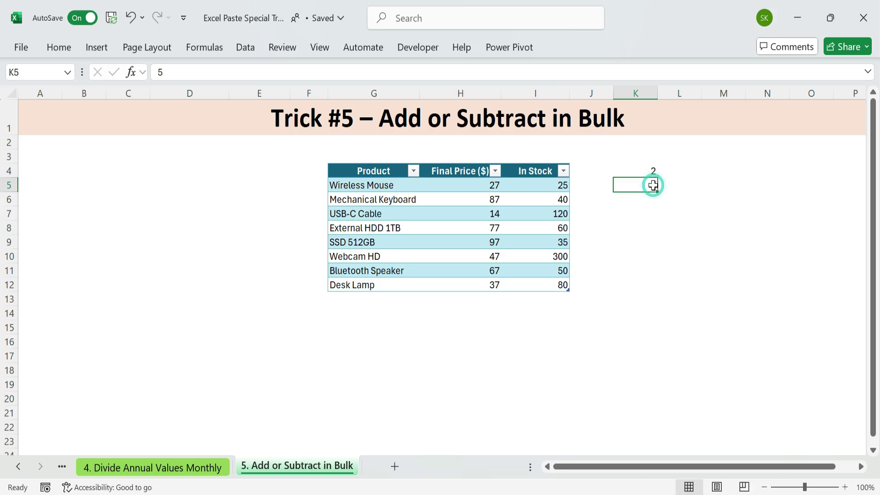
{"action": "key", "text": "ctrl+c"}
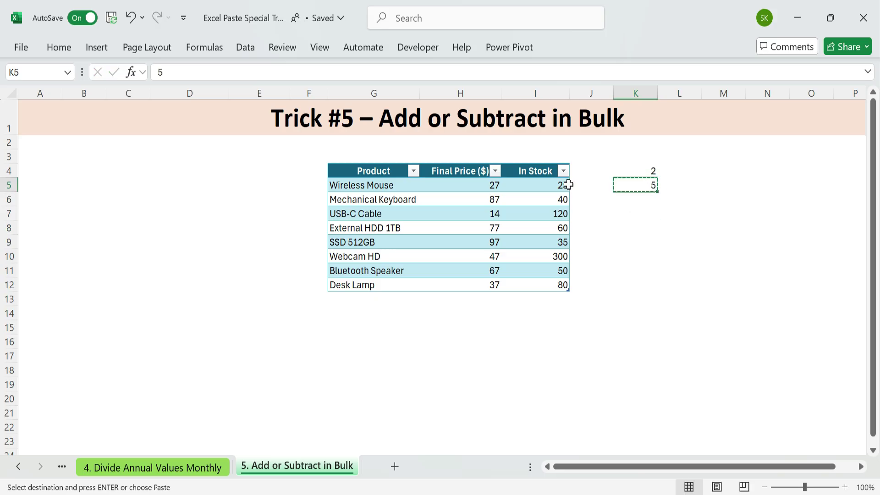
{"action": "left_click_drag", "start_coordinate": [568, 184], "coordinate": [550, 284]}
{"action": "key", "text": "ctrl+alt+v"}
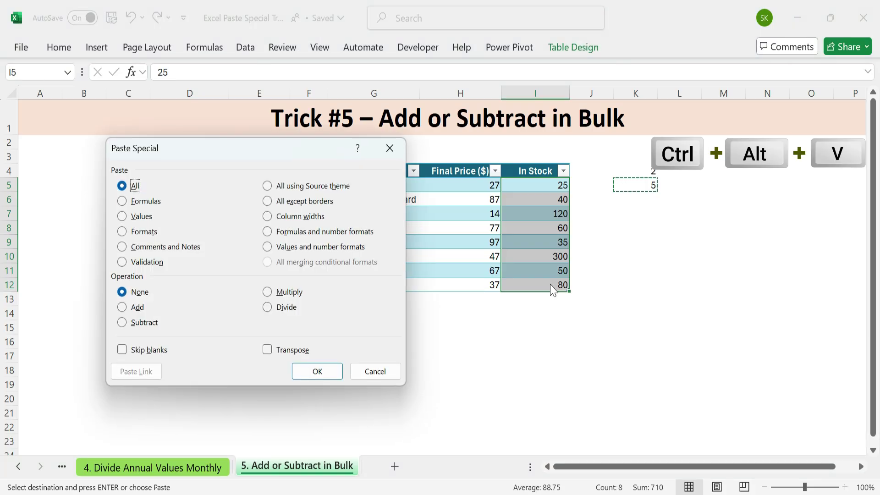
{"action": "key", "text": "s"}
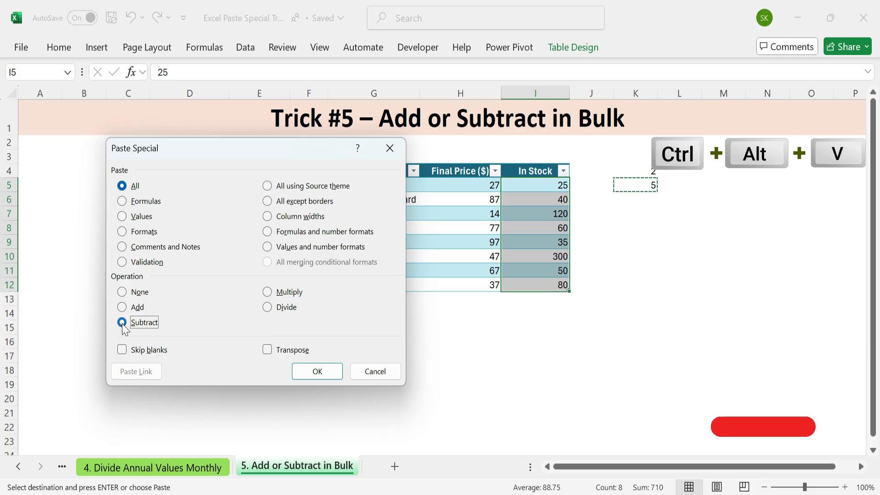
{"action": "key", "text": "v"}
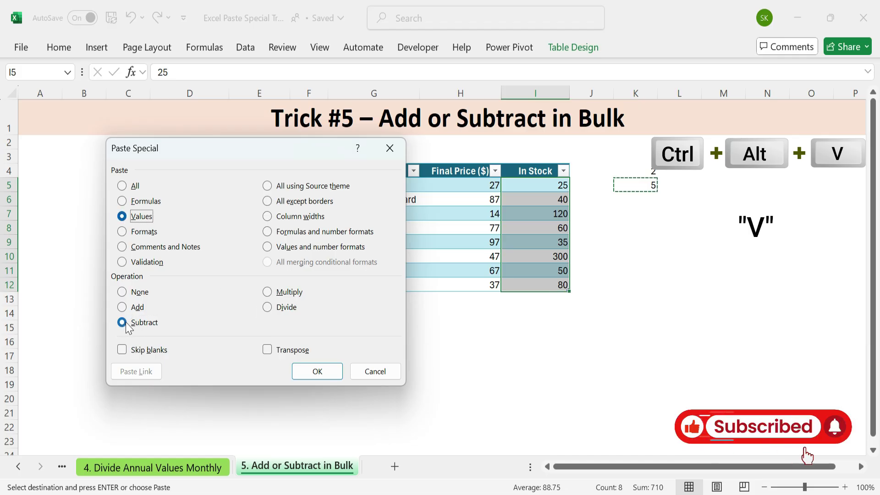
{"action": "left_click", "coordinate": [329, 371]}
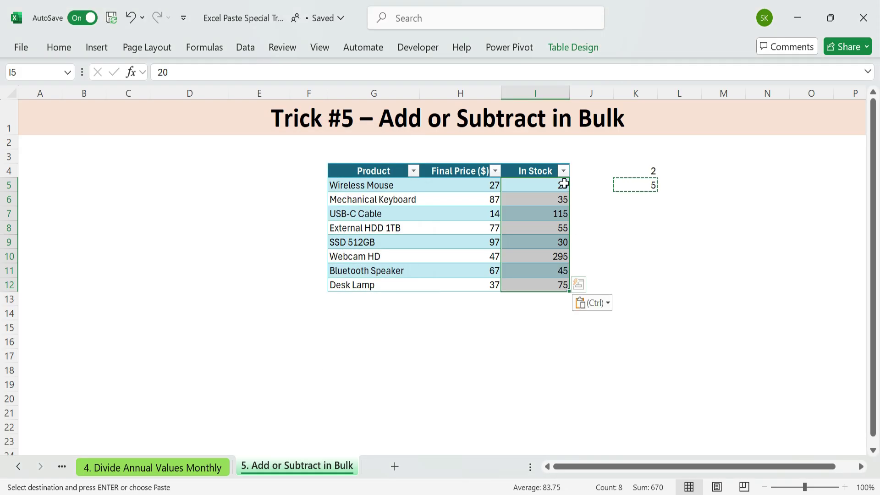
{"action": "left_click_drag", "start_coordinate": [564, 184], "coordinate": [556, 286]}
{"action": "left_click", "coordinate": [631, 234]}
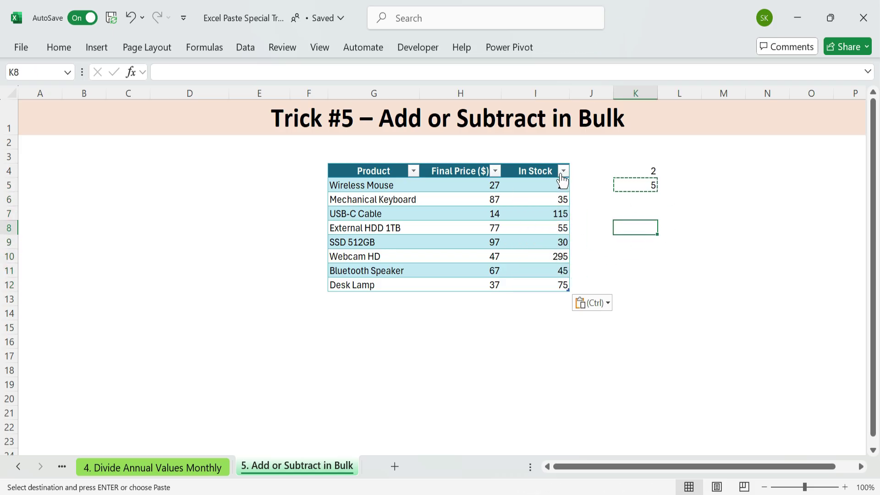
{"action": "left_click", "coordinate": [399, 468]}
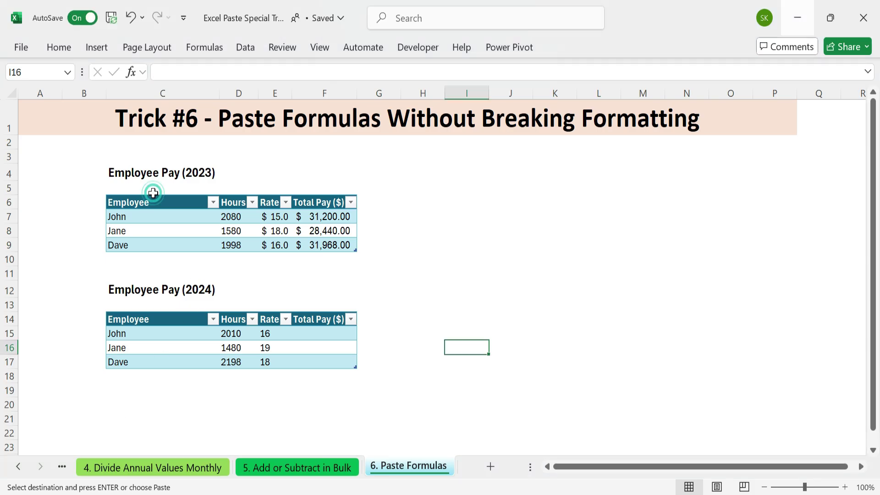
Inspect the 2023 Hours × Rate formulas in F7:F9 and copy them
{"action": "left_click_drag", "start_coordinate": [139, 202], "coordinate": [343, 247]}
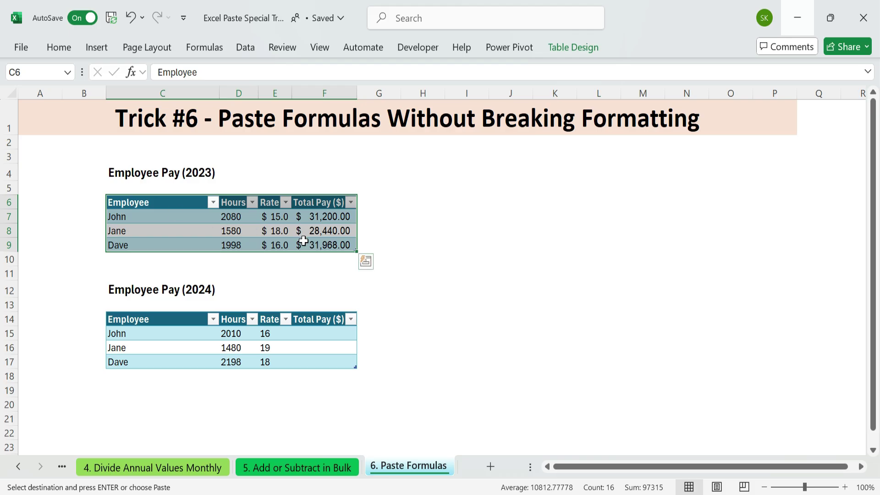
{"action": "left_click", "coordinate": [318, 232]}
{"action": "left_click_drag", "start_coordinate": [321, 215], "coordinate": [320, 246]}
{"action": "key", "text": "F2"}
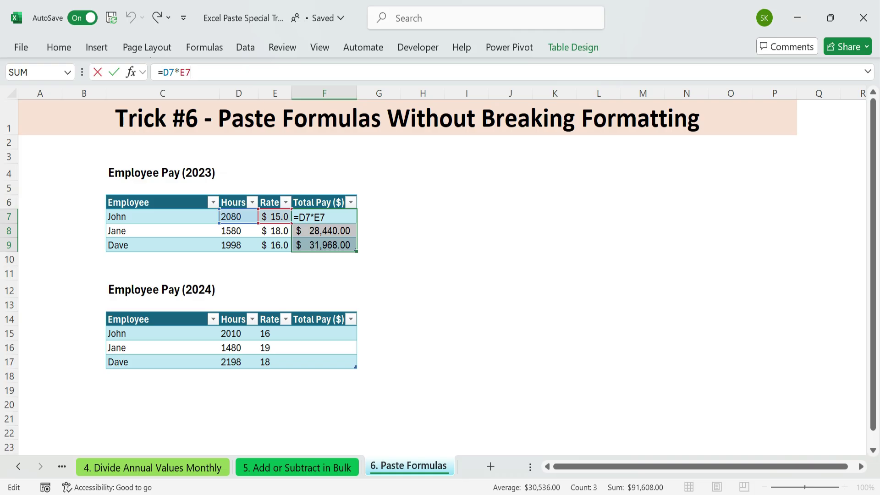
{"action": "key", "text": "Return"}
{"action": "left_click_drag", "start_coordinate": [324, 216], "coordinate": [324, 231]}
{"action": "left_click", "coordinate": [131, 319]}
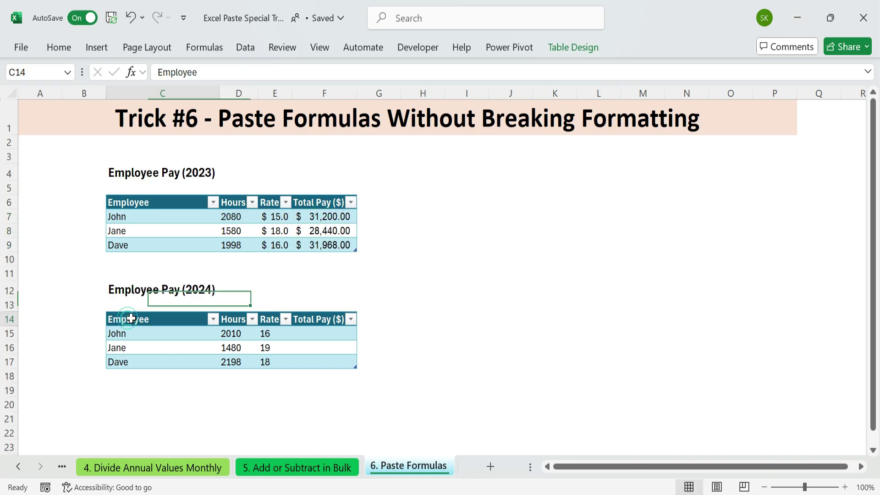
{"action": "left_click_drag", "start_coordinate": [130, 318], "coordinate": [349, 362]}
{"action": "left_click_drag", "start_coordinate": [314, 332], "coordinate": [312, 362]}
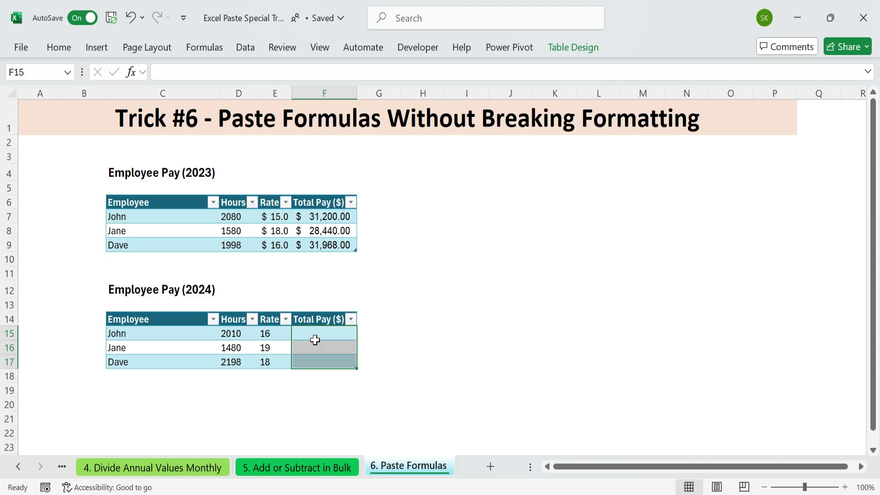
{"action": "left_click_drag", "start_coordinate": [330, 216], "coordinate": [334, 242]}
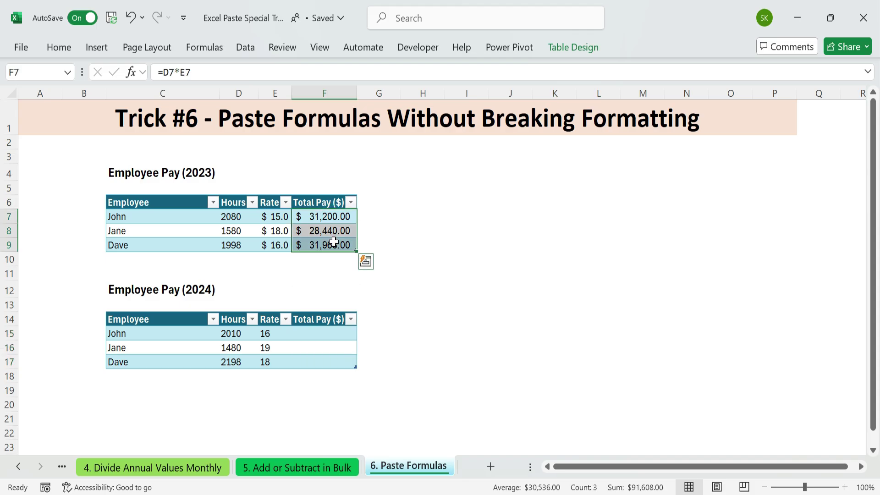
{"action": "key", "text": "ctrl+c"}
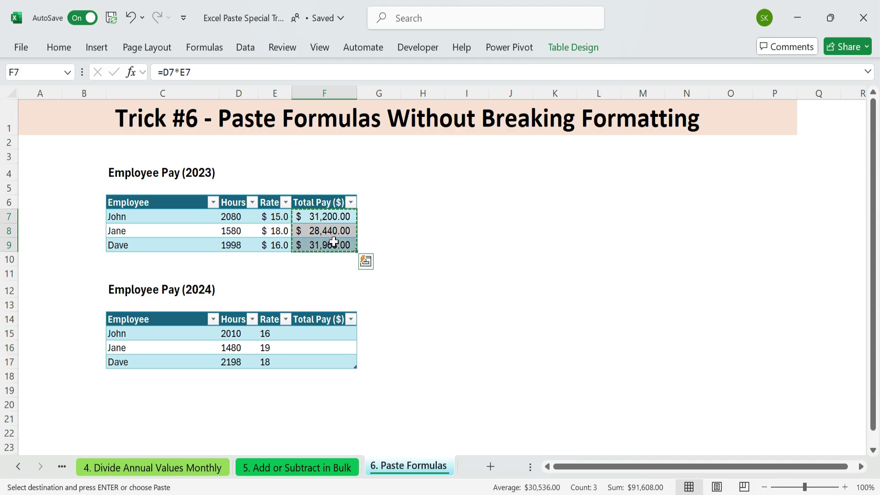
Paste only the formulas into 2024 Total Pay from F15, then check F15 reads =D15*E15
{"action": "left_click", "coordinate": [320, 333]}
{"action": "key", "text": "ctrl+alt+v"}
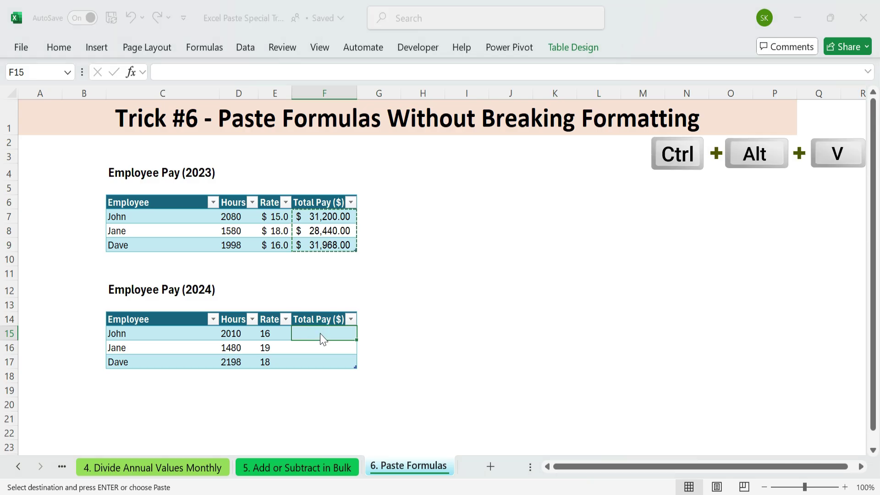
{"action": "key", "text": "f"}
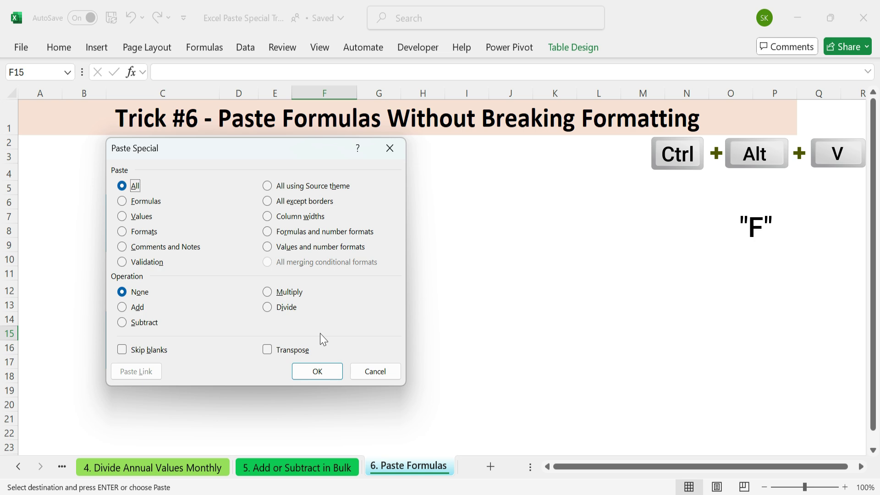
{"action": "left_click", "coordinate": [146, 202]}
{"action": "left_click", "coordinate": [317, 371]}
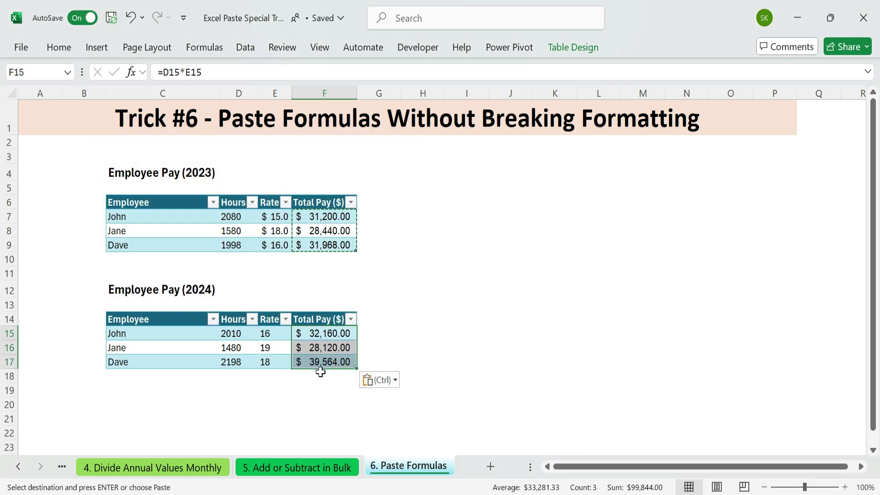
{"action": "left_click", "coordinate": [343, 333]}
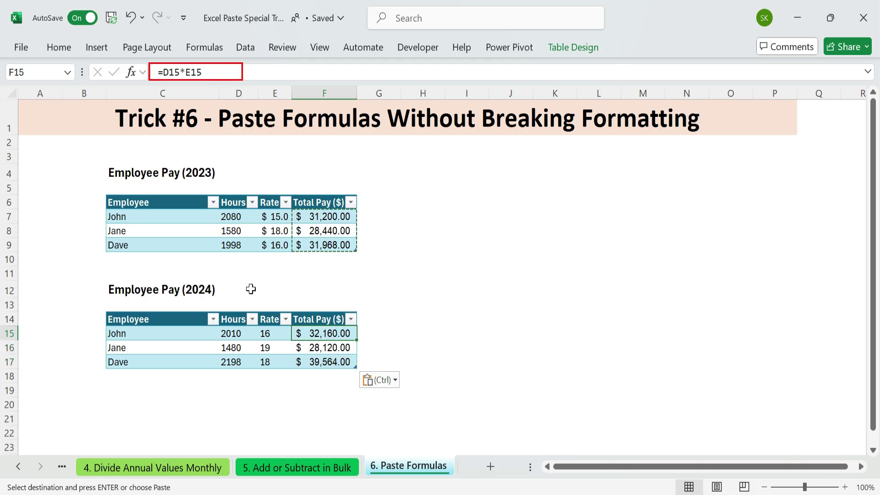
{"action": "double_click", "coordinate": [321, 333]}
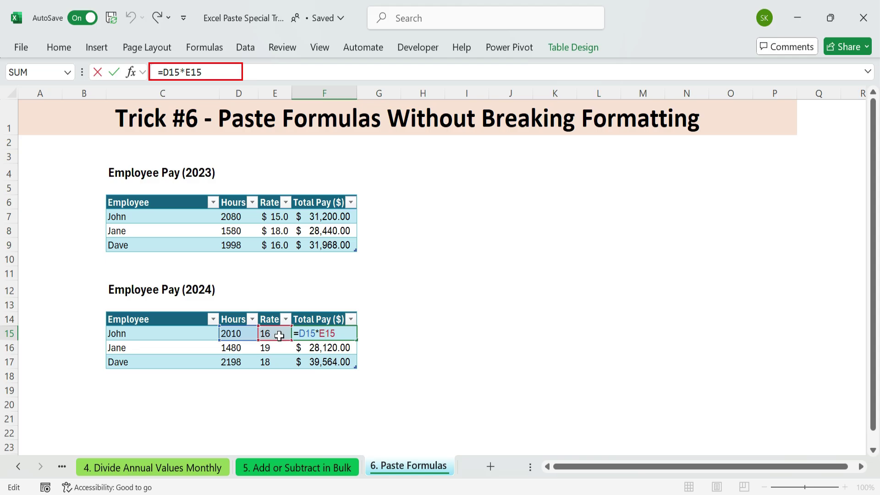
{"action": "key", "text": "Return"}
{"action": "key", "text": "Return"}
{"action": "key", "text": "F2"}
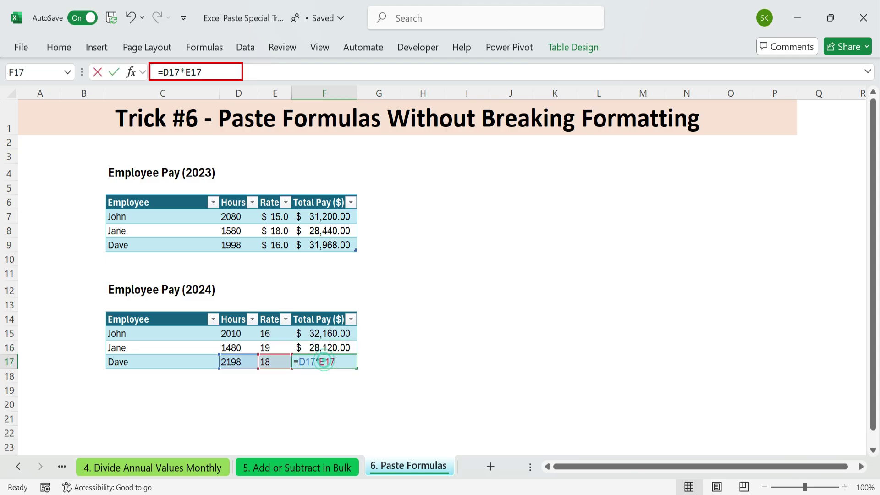
{"action": "key", "text": "Return"}
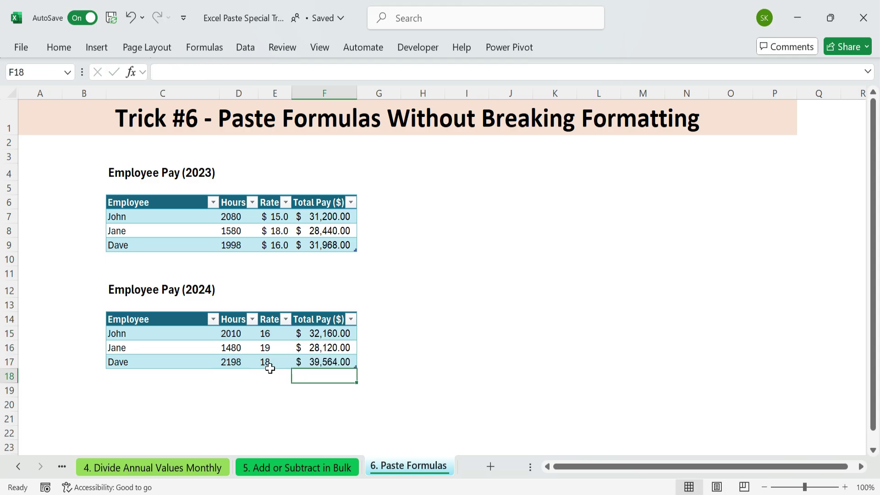
Enter the multiplier 1.1 in cell H15 and copy it
{"action": "left_click_drag", "start_coordinate": [340, 334], "coordinate": [344, 360]}
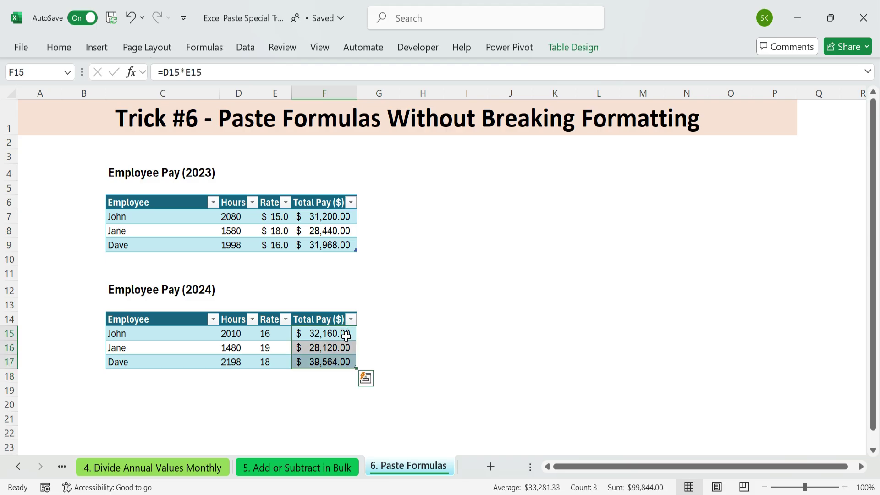
{"action": "key", "text": "ctrl+c"}
{"action": "left_click", "coordinate": [382, 351]}
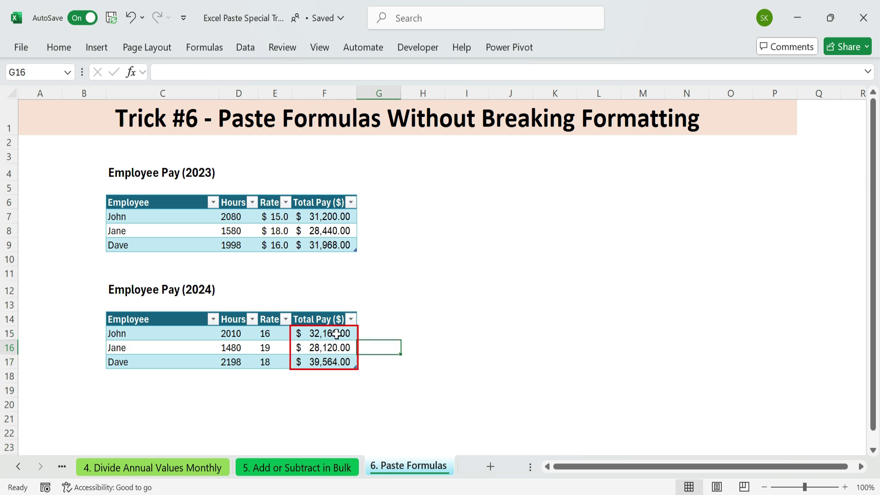
{"action": "left_click_drag", "start_coordinate": [330, 333], "coordinate": [331, 359]}
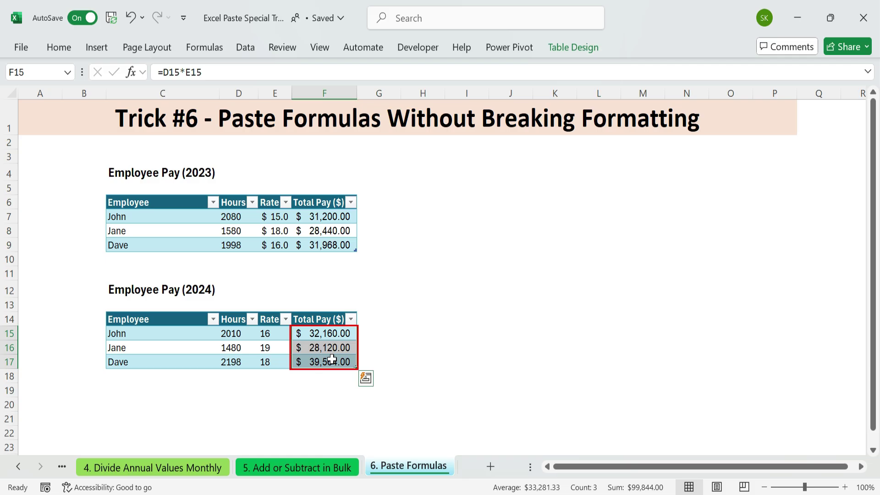
{"action": "left_click", "coordinate": [429, 330]}
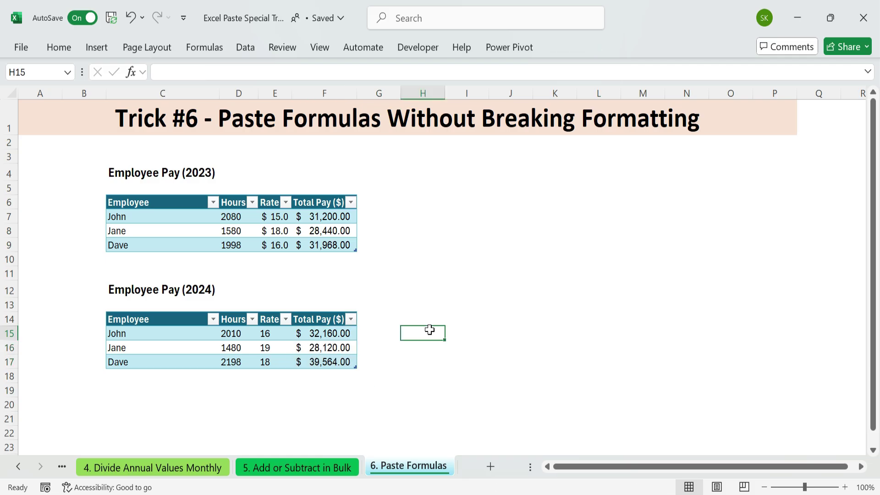
{"action": "type", "text": "1.1"}
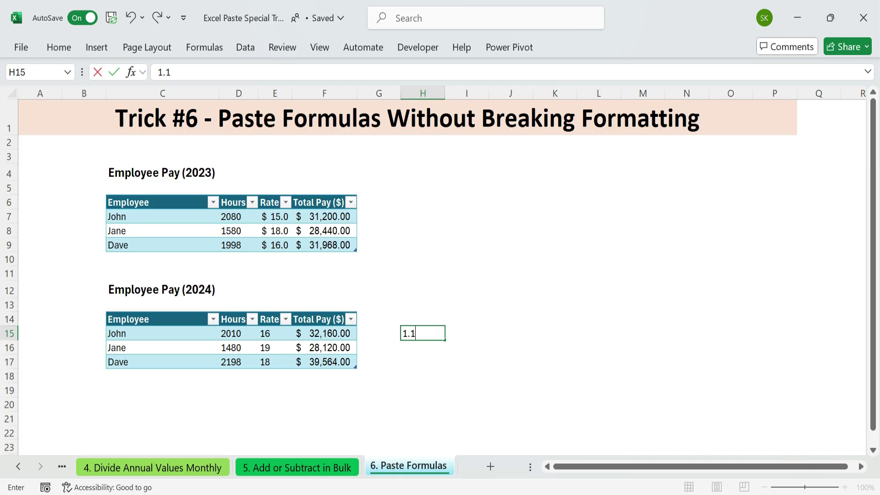
{"action": "key", "text": "Return"}
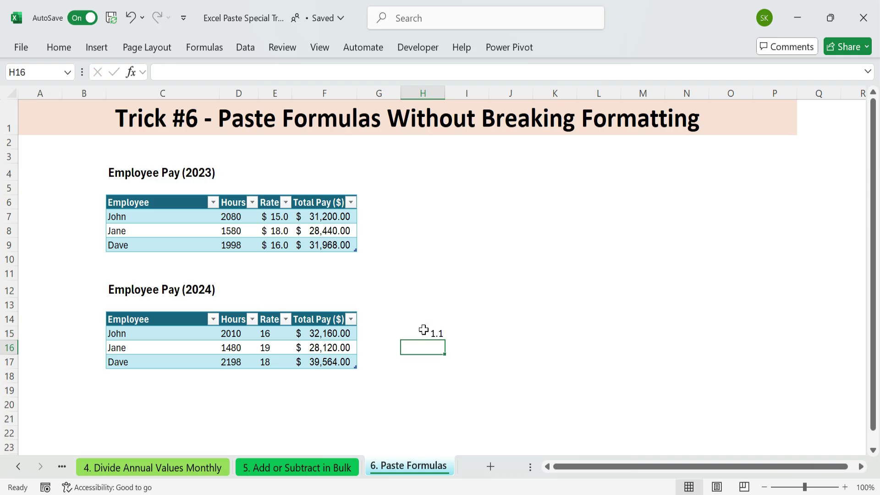
{"action": "left_click", "coordinate": [424, 330]}
{"action": "key", "text": "ctrl+c"}
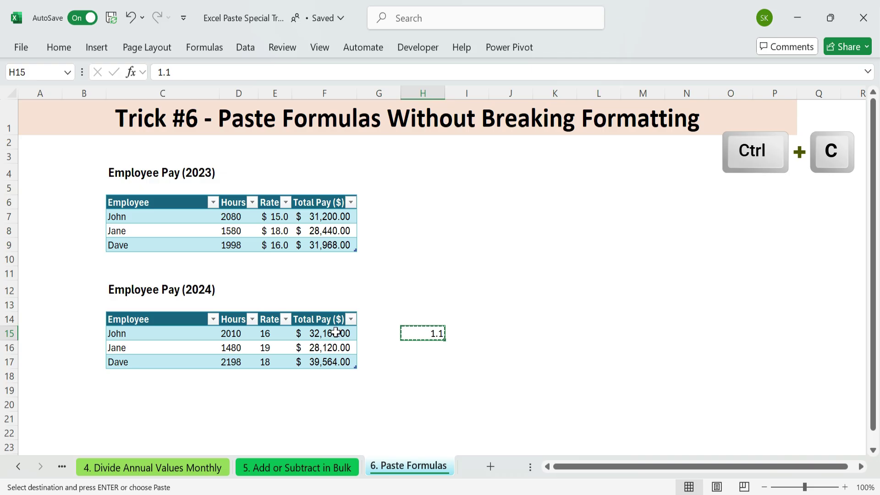
Multiply the 2024 Total Pay formulas F15:F17 by 1.1 using Paste Special Formulas and Multiply
{"action": "left_click_drag", "start_coordinate": [336, 332], "coordinate": [331, 363]}
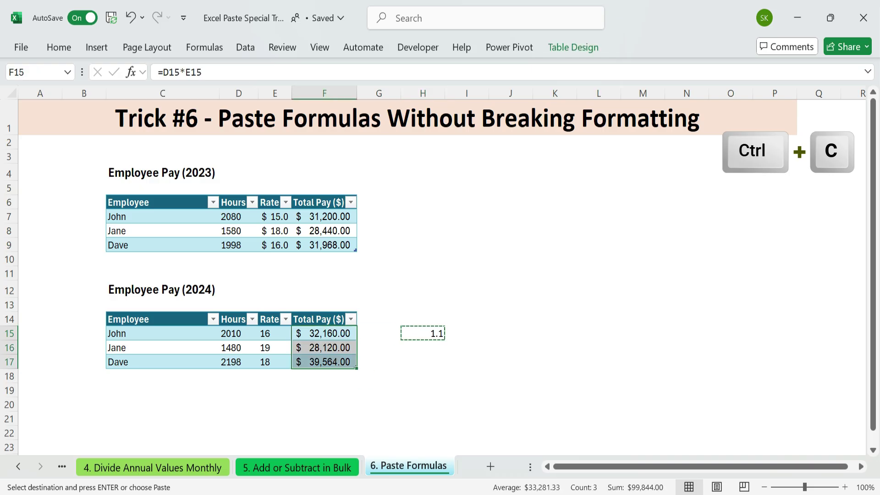
{"action": "key", "text": "ctrl+alt+v"}
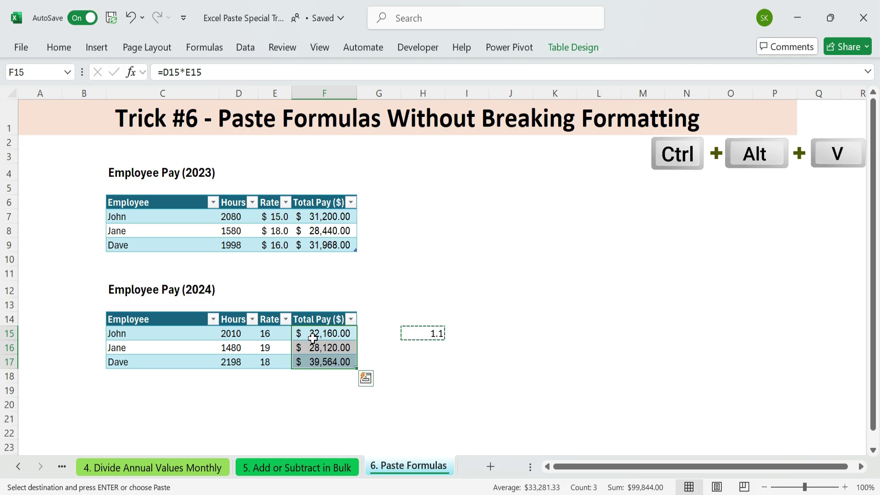
{"action": "key", "text": "f"}
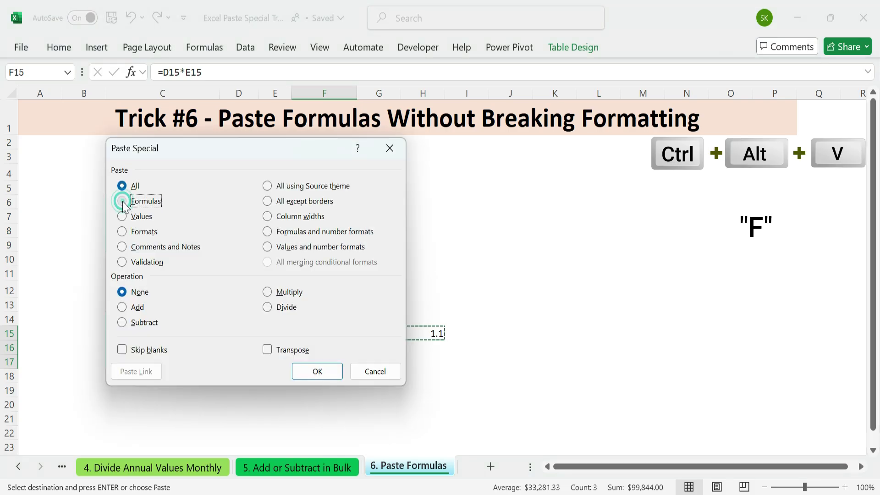
{"action": "key", "text": "m"}
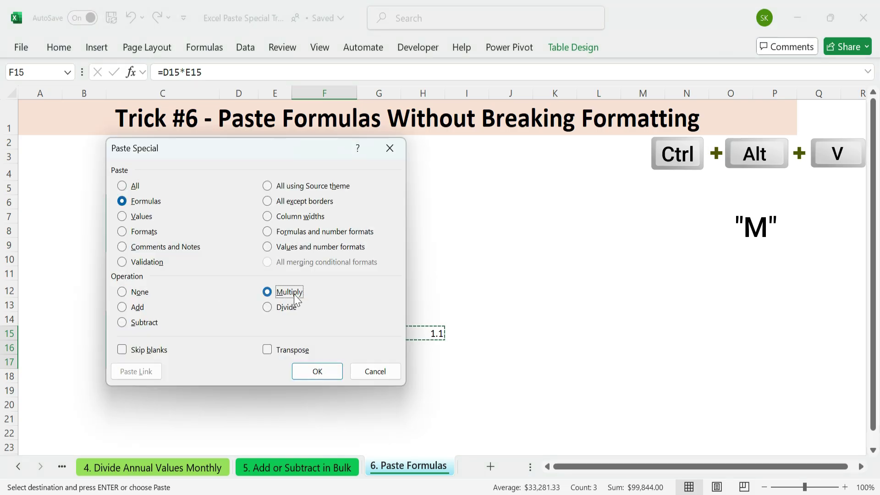
{"action": "left_click_drag", "start_coordinate": [310, 156], "coordinate": [686, 191]}
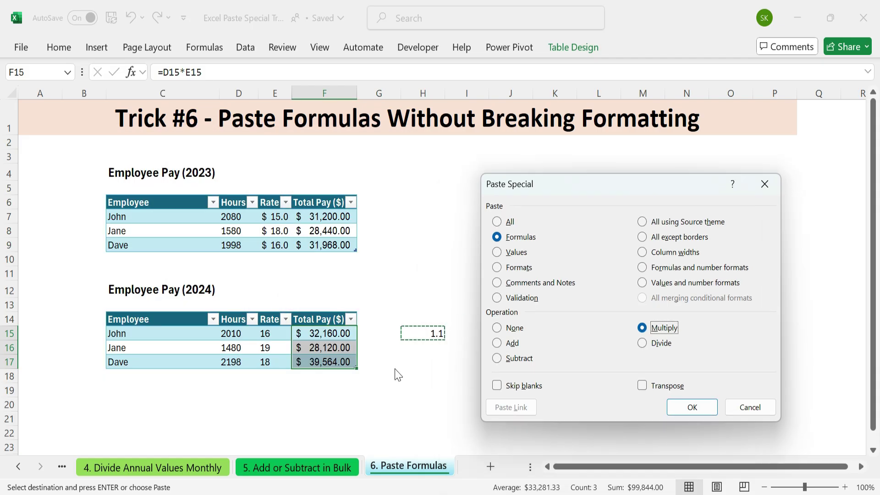
{"action": "left_click", "coordinate": [699, 408]}
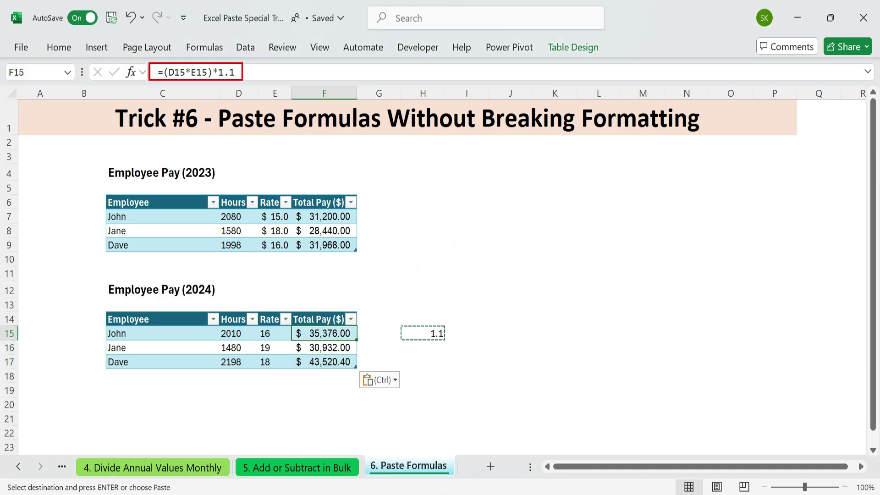
{"action": "left_click_drag", "start_coordinate": [212, 72], "coordinate": [158, 72]}
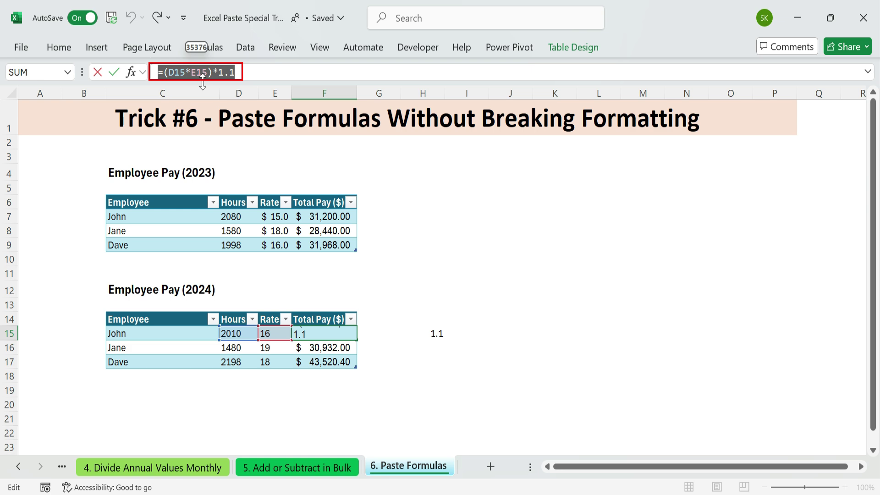
{"action": "key", "text": "Escape"}
{"action": "left_click", "coordinate": [338, 362]}
{"action": "left_click", "coordinate": [342, 334]}
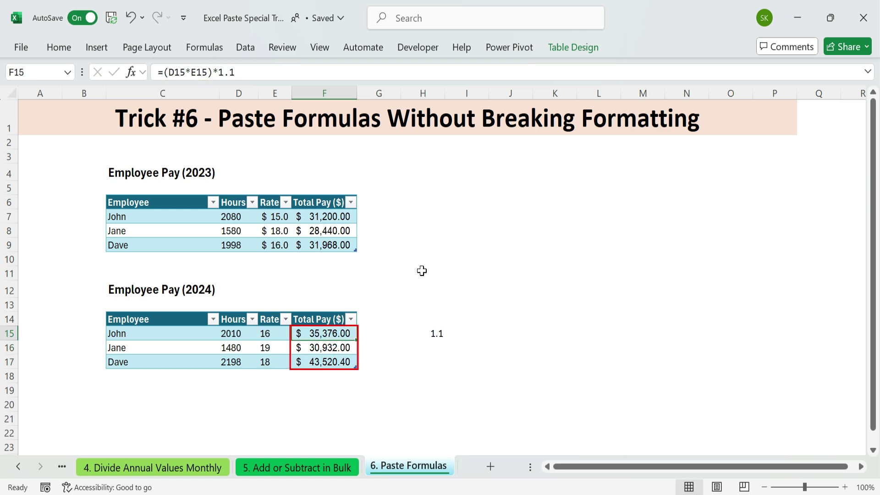
{"action": "left_click_drag", "start_coordinate": [327, 215], "coordinate": [339, 246]}
{"action": "left_click_drag", "start_coordinate": [46, 143], "coordinate": [647, 446]}
{"action": "left_click", "coordinate": [790, 376]}
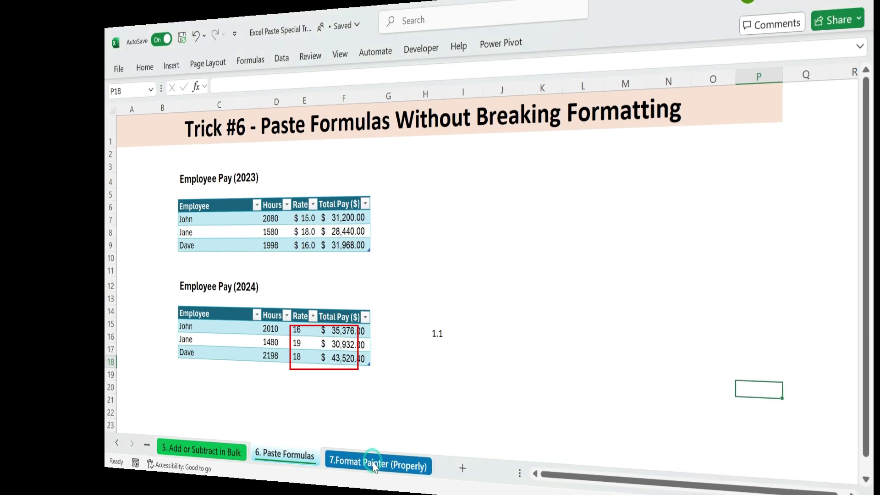
Go to the 7.Format Painter (Properly) sheet and look over the three KPI tables
{"action": "left_click", "coordinate": [362, 467]}
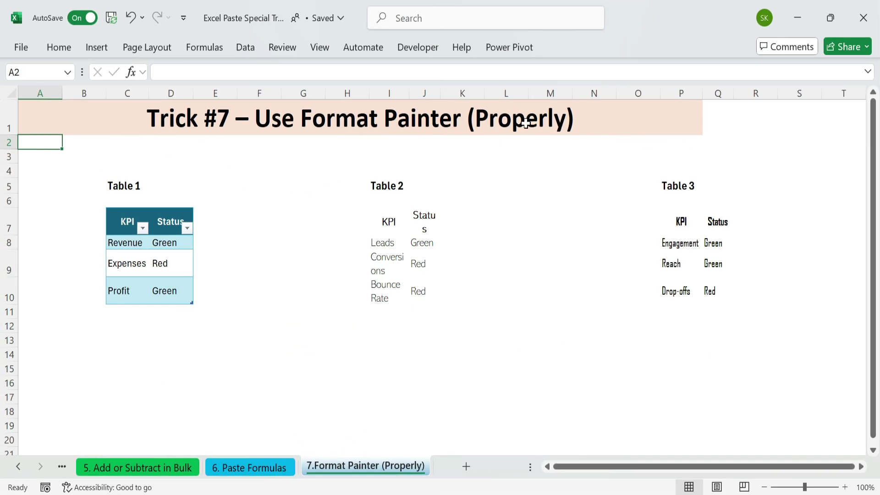
{"action": "left_click_drag", "start_coordinate": [112, 186], "coordinate": [774, 193]}
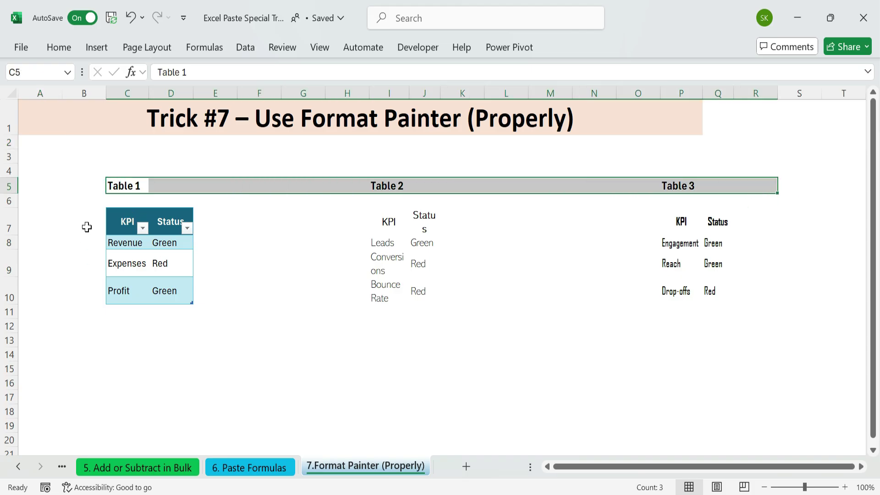
{"action": "left_click_drag", "start_coordinate": [120, 224], "coordinate": [181, 296]}
{"action": "left_click_drag", "start_coordinate": [387, 219], "coordinate": [426, 294]}
{"action": "left_click_drag", "start_coordinate": [671, 214], "coordinate": [752, 293]}
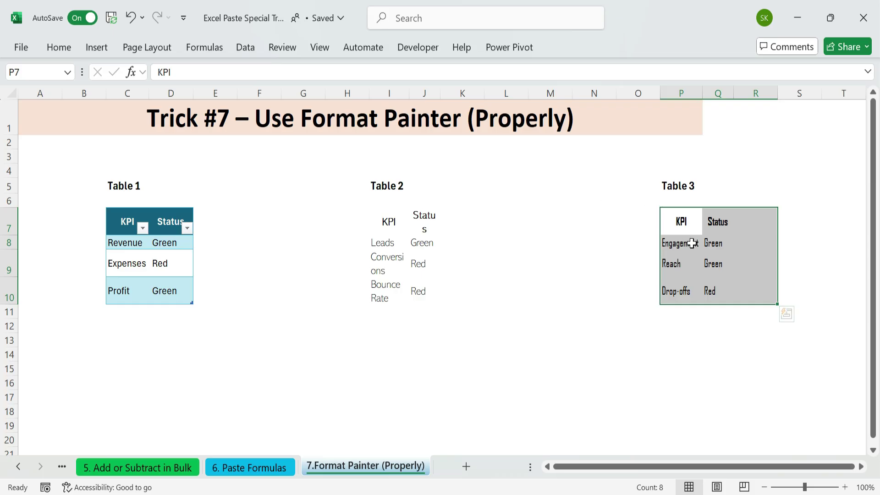
{"action": "left_click", "coordinate": [665, 253]}
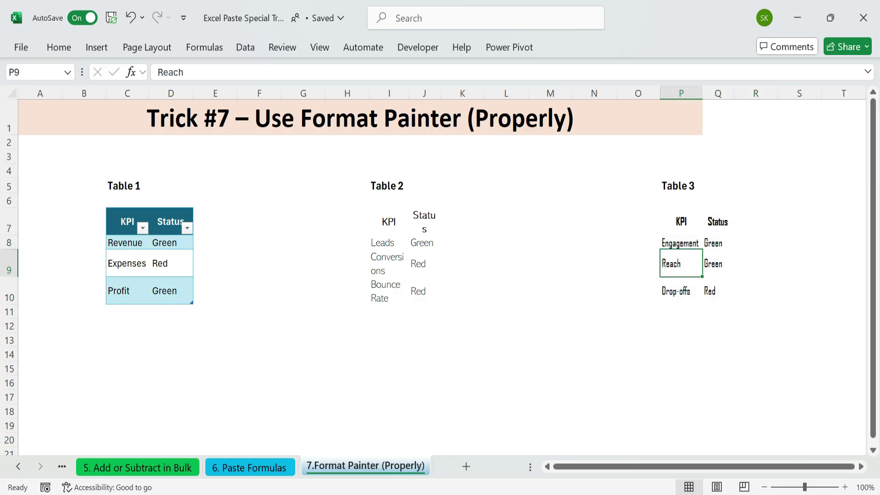
Select Table 1's range C7:D10 as the formatting source
{"action": "left_click_drag", "start_coordinate": [121, 222], "coordinate": [184, 295]}
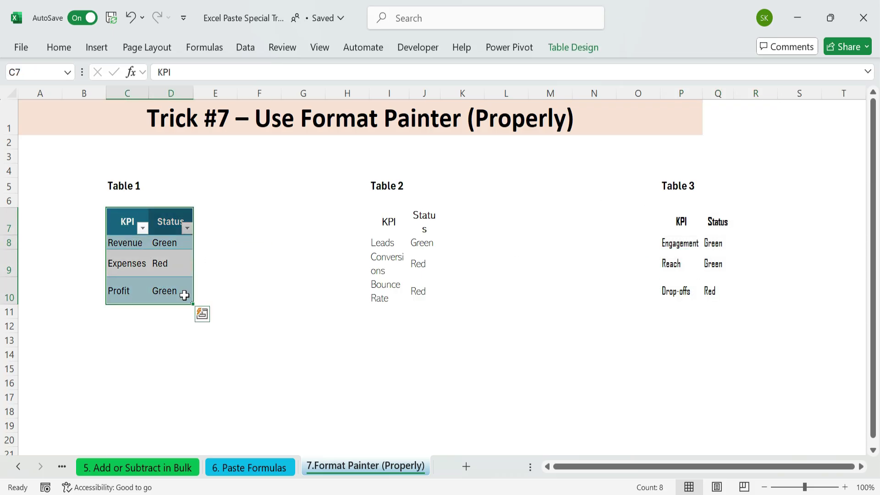
{"action": "key", "text": "ctrl+q"}
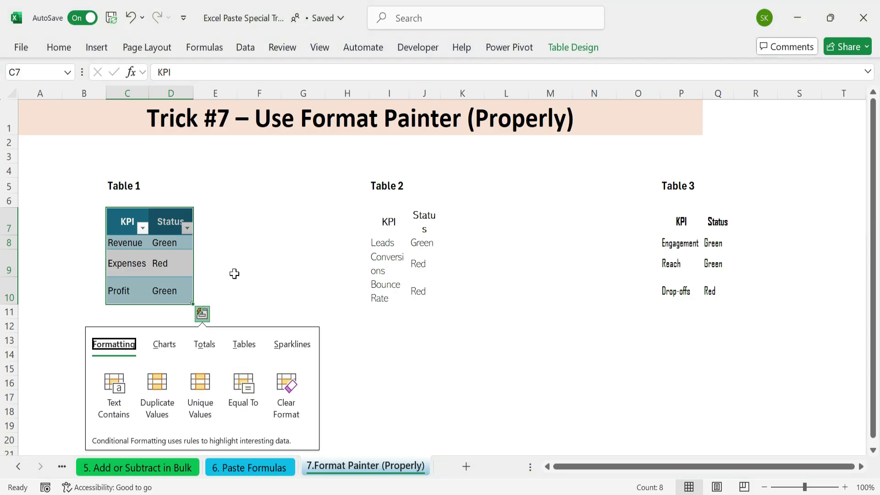
{"action": "left_click", "coordinate": [234, 274]}
{"action": "left_click_drag", "start_coordinate": [124, 222], "coordinate": [170, 281]}
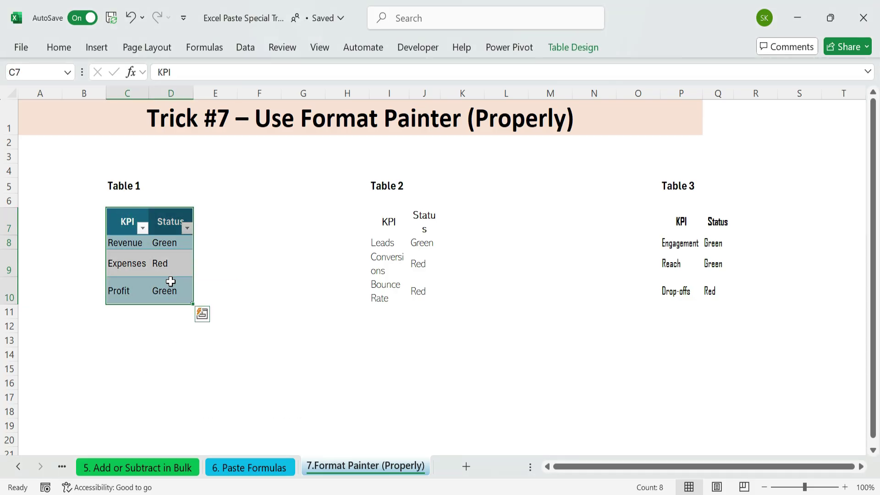
{"action": "left_click", "coordinate": [59, 47]}
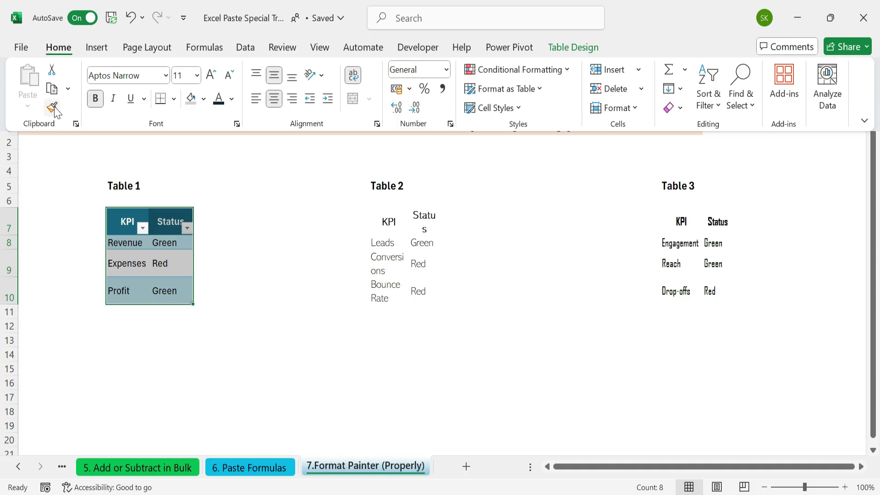
{"action": "left_click", "coordinate": [54, 108]}
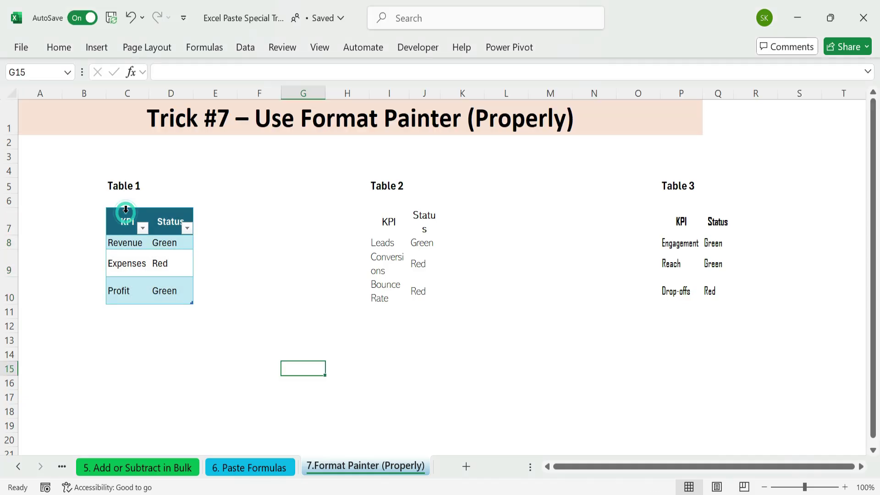
{"action": "left_click_drag", "start_coordinate": [124, 222], "coordinate": [181, 294]}
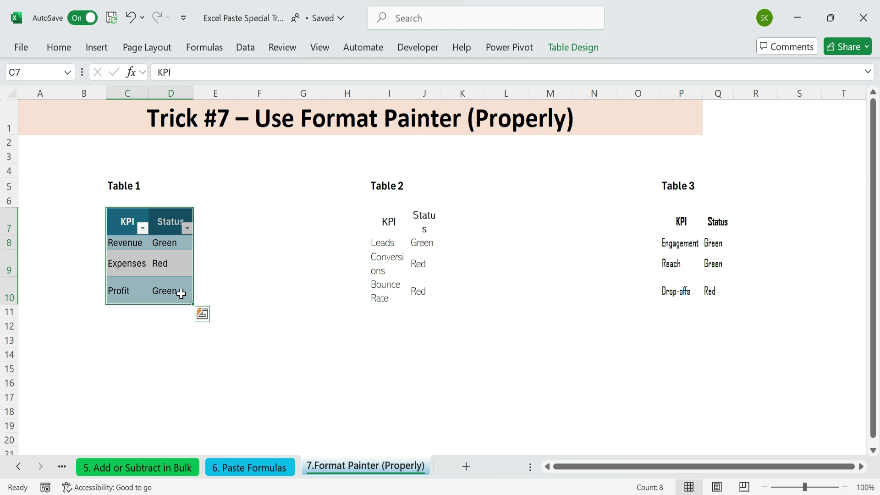
{"action": "key", "text": "ctrl+q"}
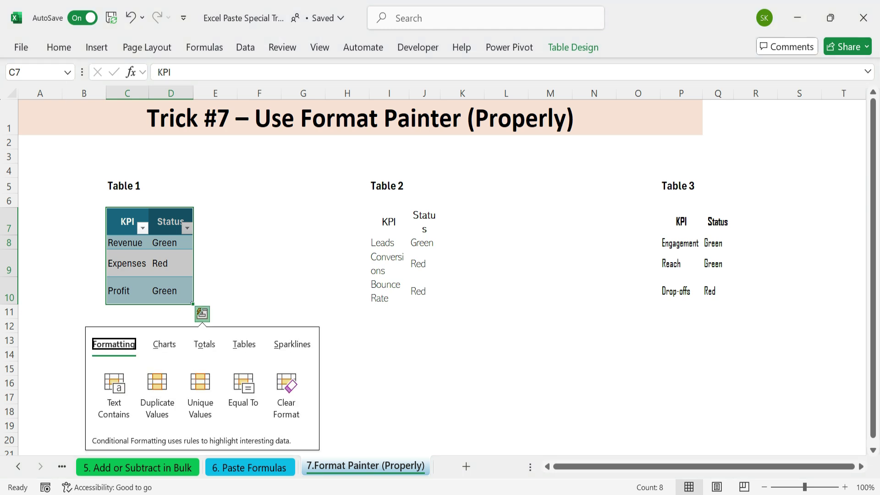
Paint Table 1's dark header and banded light-blue rows onto KPI Tables 2 and 3 with Format Painter
{"action": "left_click", "coordinate": [58, 47]}
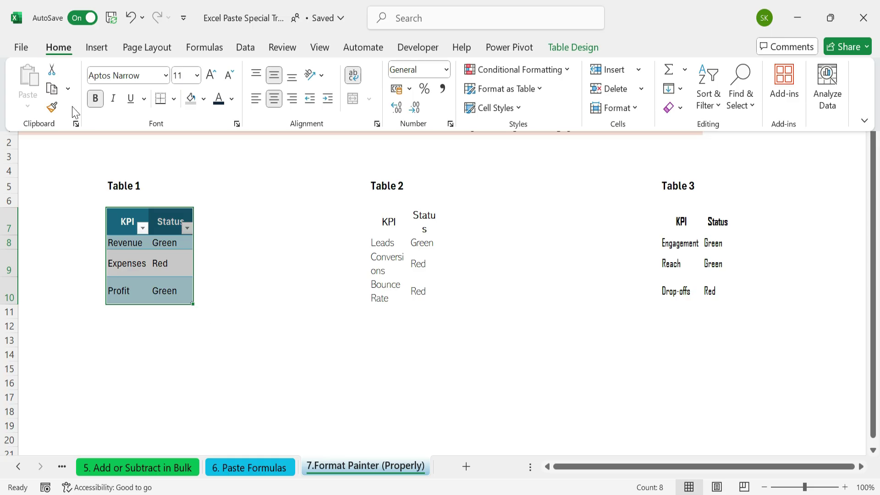
{"action": "left_click", "coordinate": [53, 108]}
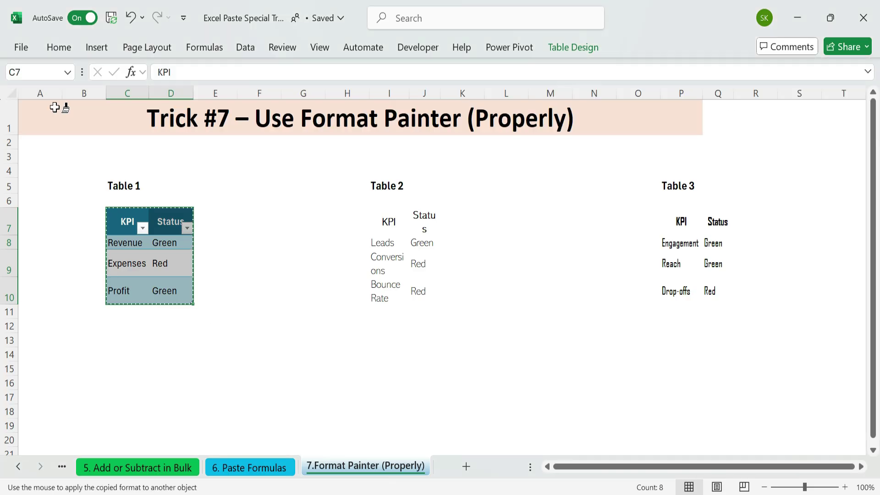
{"action": "left_click", "coordinate": [385, 220]}
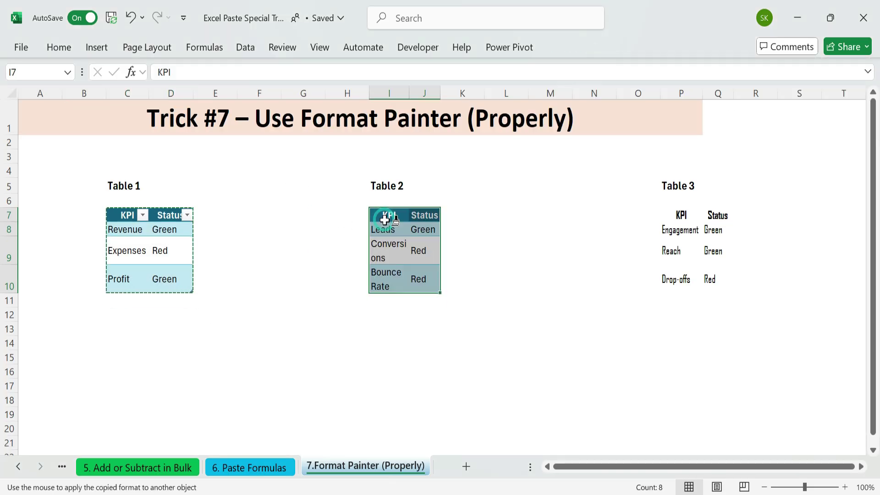
{"action": "left_click", "coordinate": [678, 213]}
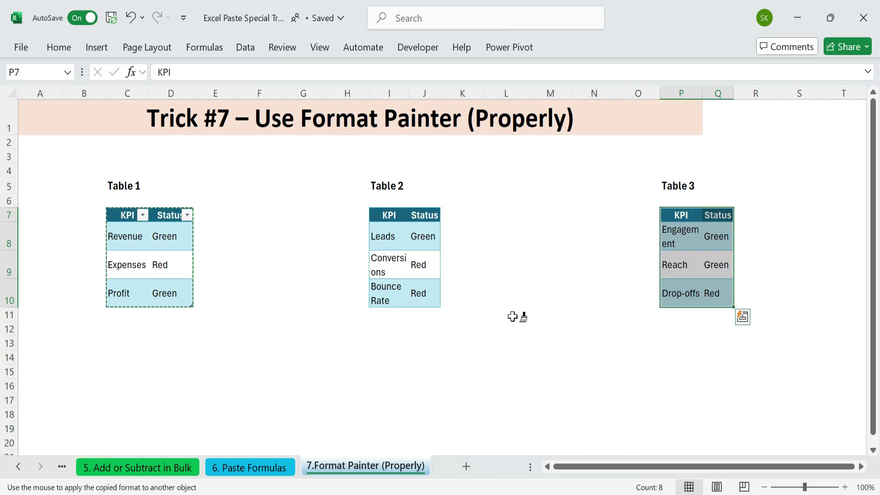
{"action": "key", "text": "Escape"}
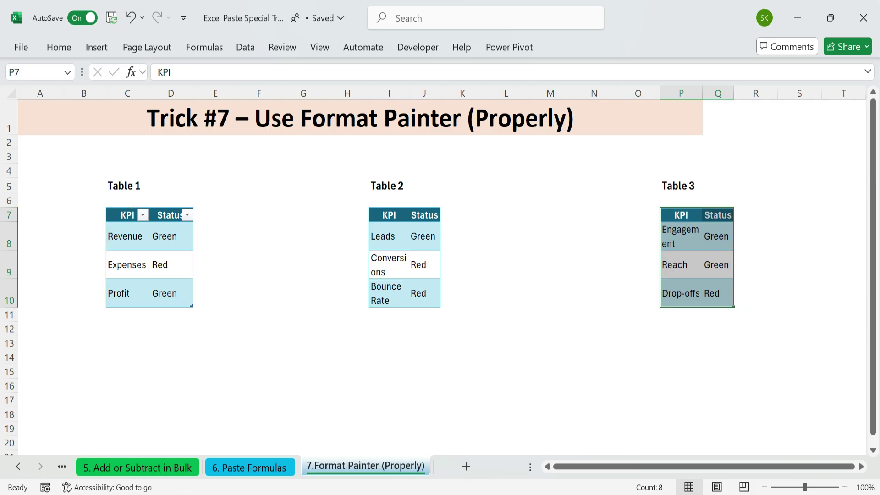
{"action": "left_click", "coordinate": [276, 326]}
{"action": "left_click_drag", "start_coordinate": [32, 159], "coordinate": [789, 368]}
{"action": "left_click", "coordinate": [534, 342]}
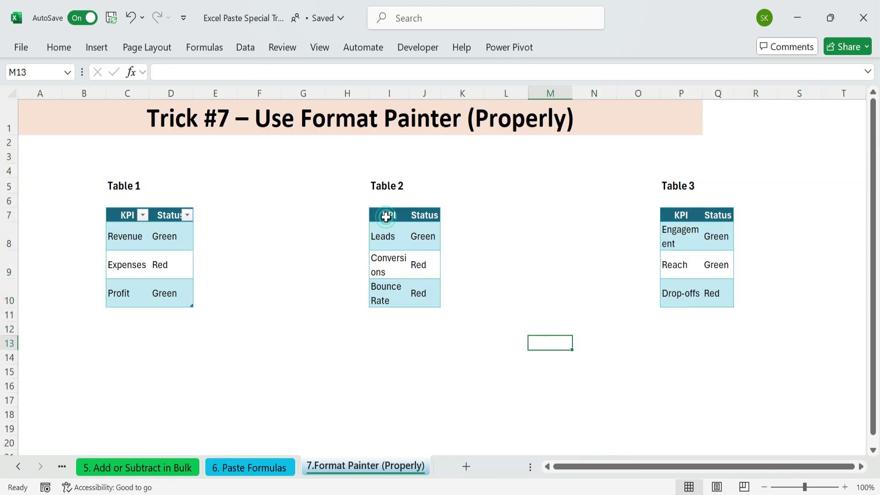
{"action": "left_click_drag", "start_coordinate": [387, 215], "coordinate": [414, 283]}
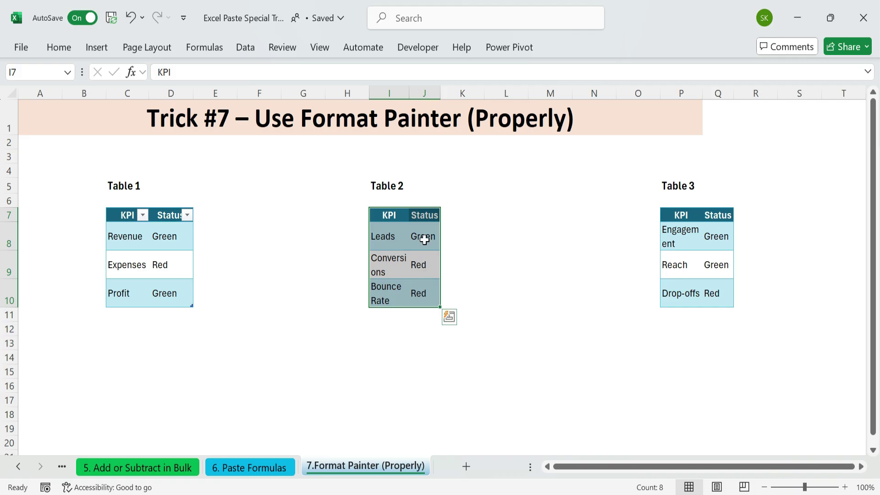
{"action": "left_click_drag", "start_coordinate": [386, 216], "coordinate": [421, 297]}
{"action": "left_click", "coordinate": [473, 333]}
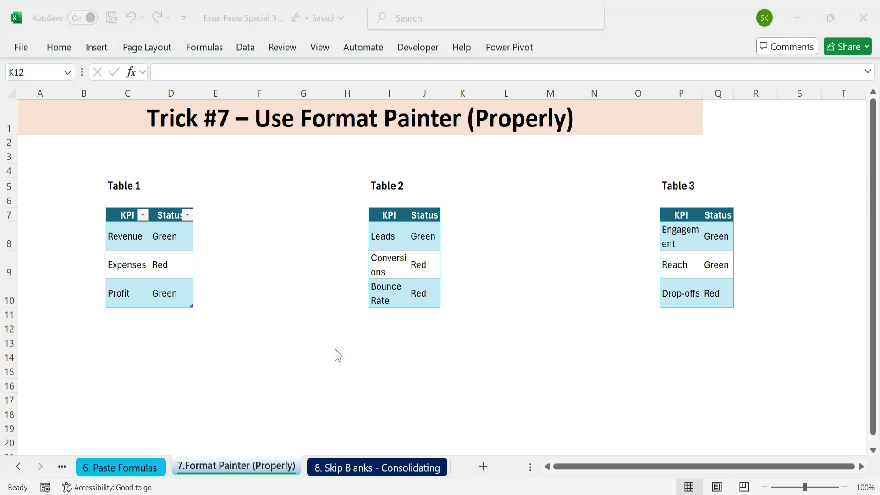
Open the 8. Skip Blanks - Consolidating sheet and inspect the gaps in both managers' tables
{"action": "left_click", "coordinate": [384, 468]}
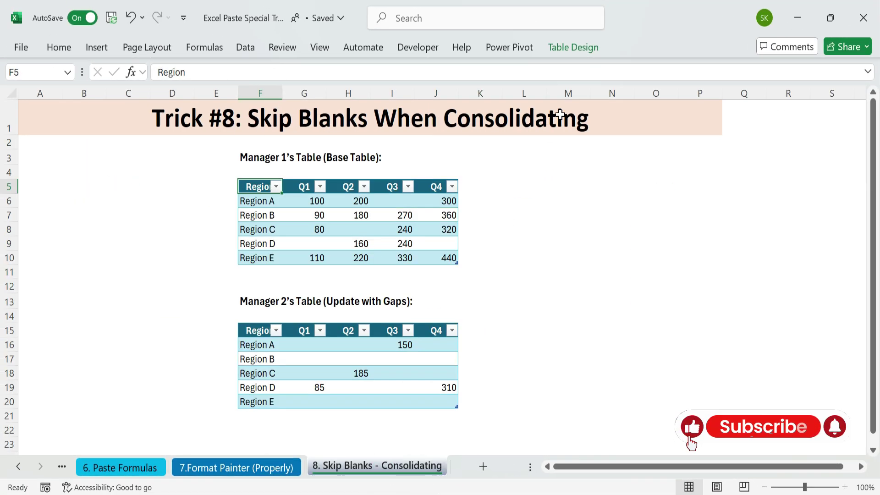
{"action": "left_click", "coordinate": [550, 239]}
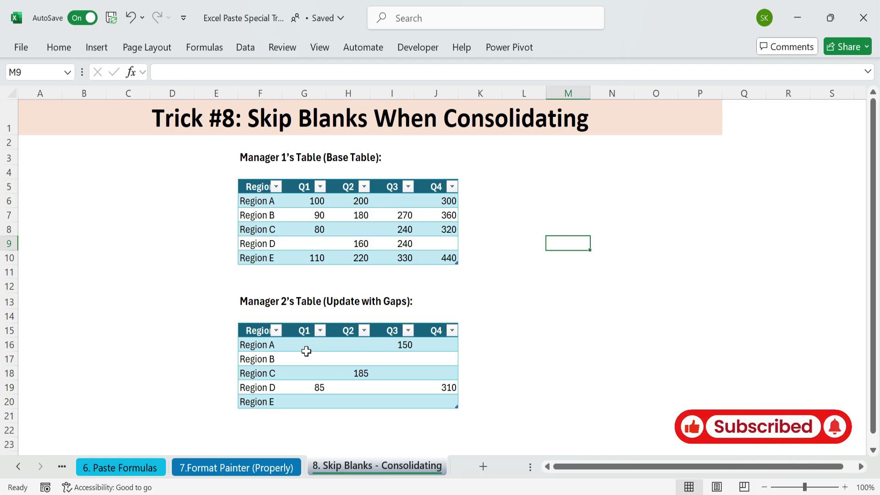
{"action": "left_click_drag", "start_coordinate": [393, 201], "coordinate": [430, 201]}
{"action": "left_click", "coordinate": [307, 243]}
{"action": "left_click", "coordinate": [362, 228]}
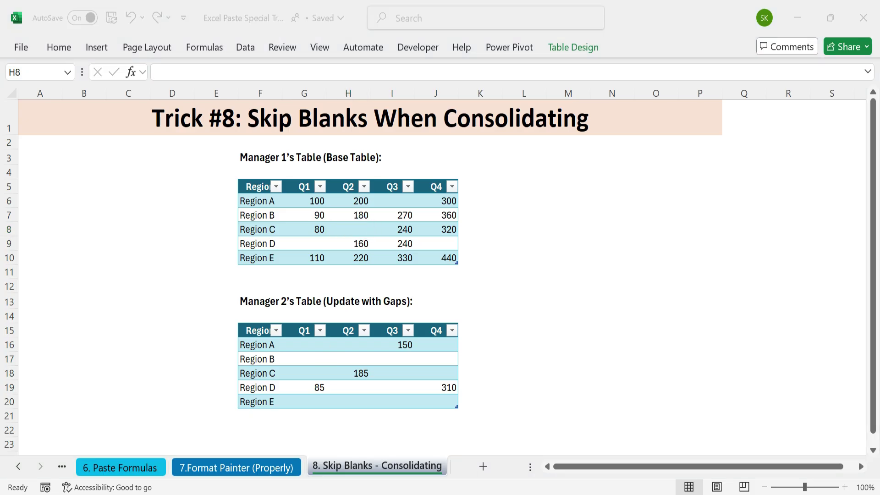
{"action": "left_click_drag", "start_coordinate": [255, 303], "coordinate": [447, 431]}
{"action": "left_click_drag", "start_coordinate": [230, 149], "coordinate": [465, 281]}
{"action": "left_click", "coordinate": [321, 245]}
{"action": "left_click", "coordinate": [416, 200]}
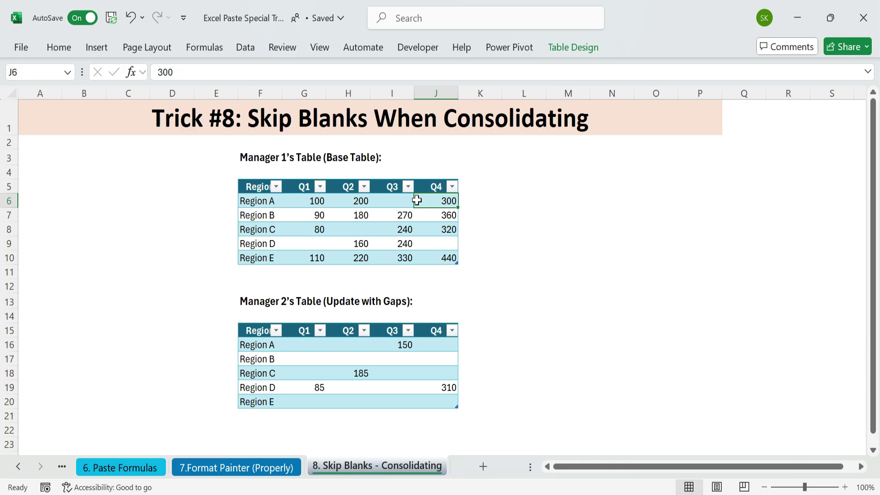
{"action": "left_click", "coordinate": [444, 273]}
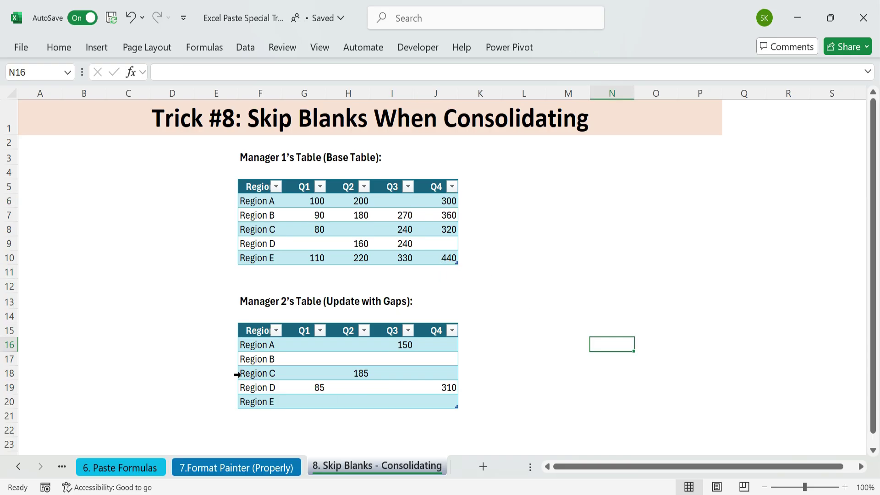
Paste Manager 2's update rows over Manager 1's table with Skip blanks, giving Region D Q1 85
{"action": "left_click_drag", "start_coordinate": [255, 351], "coordinate": [448, 396]}
{"action": "key", "text": "ctrl+c"}
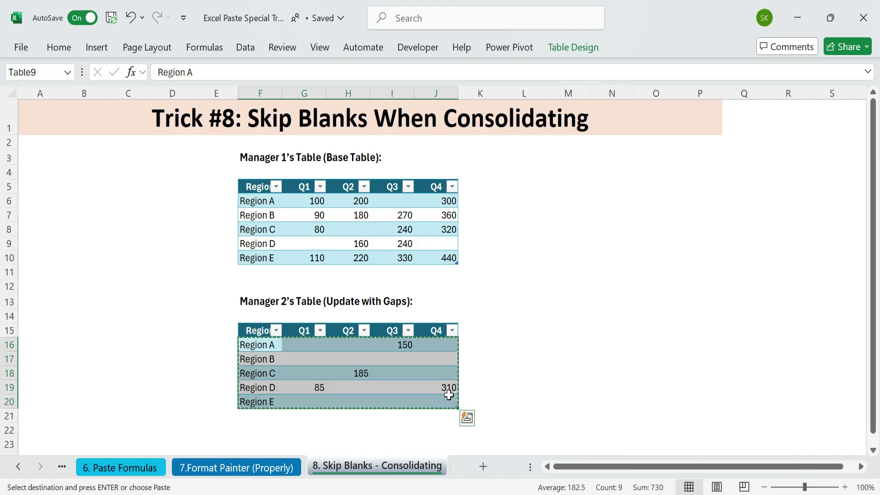
{"action": "left_click_drag", "start_coordinate": [263, 202], "coordinate": [441, 260]}
{"action": "key", "text": "ctrl+alt+v"}
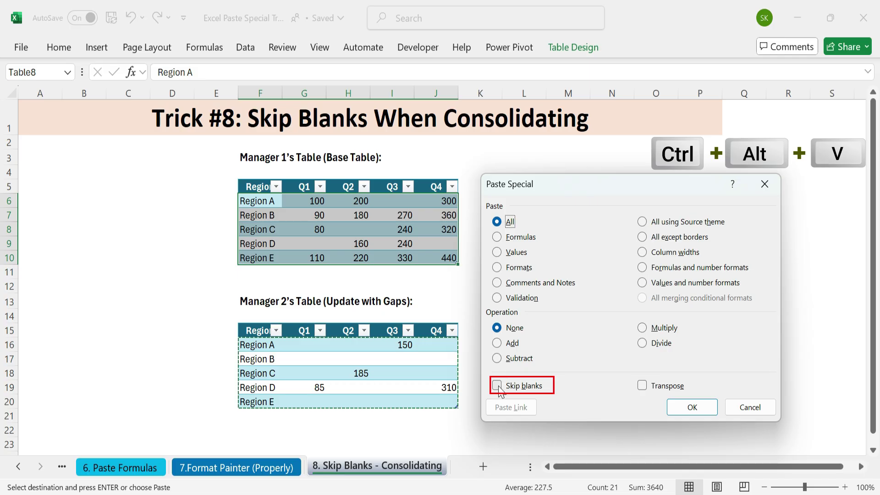
{"action": "left_click", "coordinate": [502, 386]}
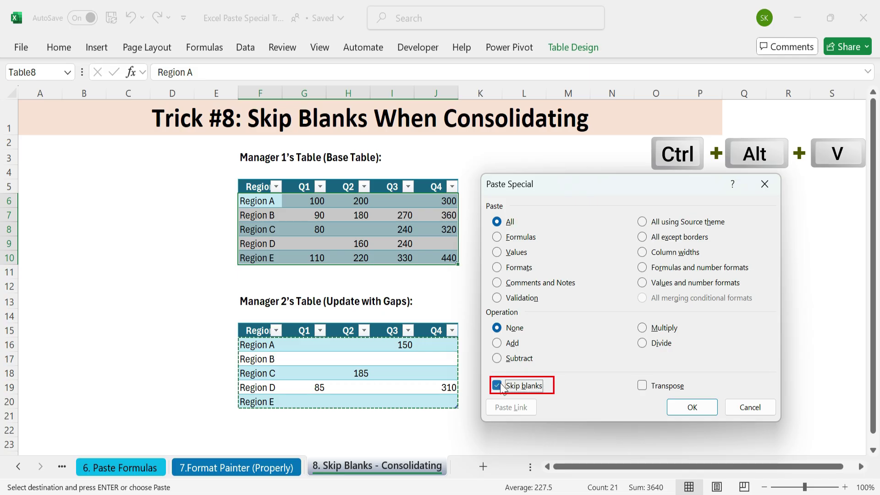
{"action": "left_click", "coordinate": [693, 407]}
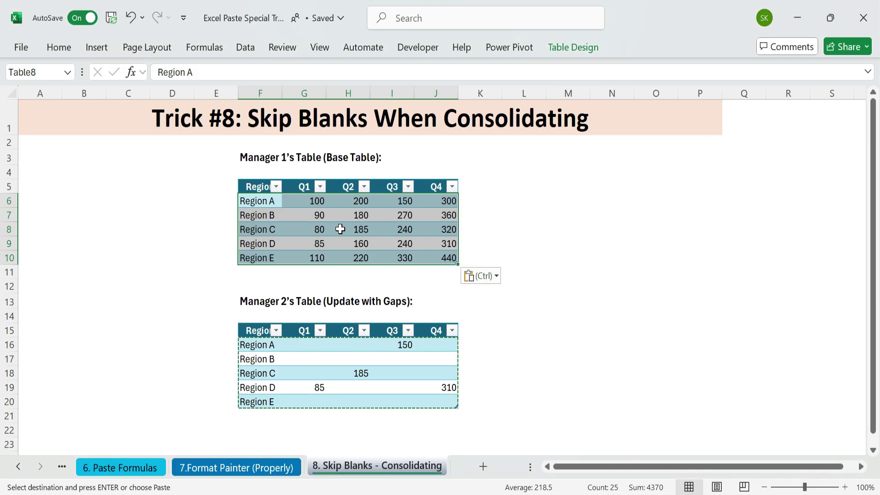
{"action": "left_click", "coordinate": [361, 215]}
{"action": "left_click", "coordinate": [366, 232]}
{"action": "left_click", "coordinate": [391, 206]}
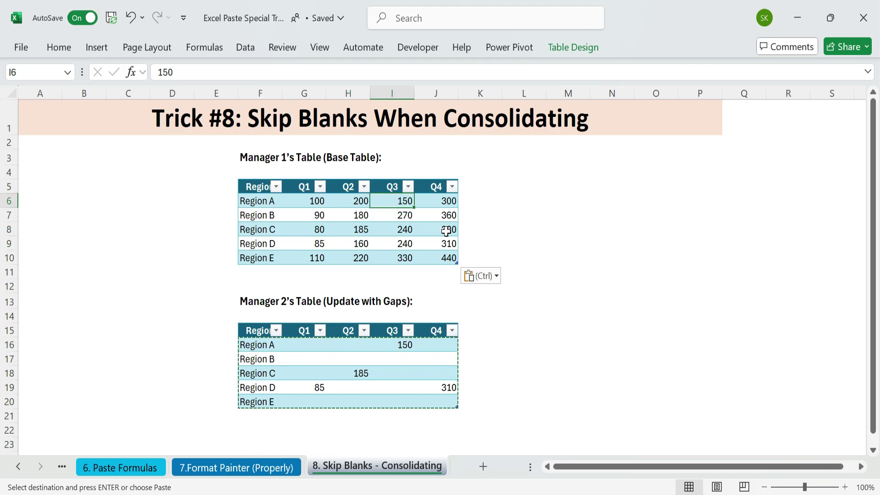
{"action": "left_click", "coordinate": [447, 255]}
{"action": "left_click", "coordinate": [450, 243]}
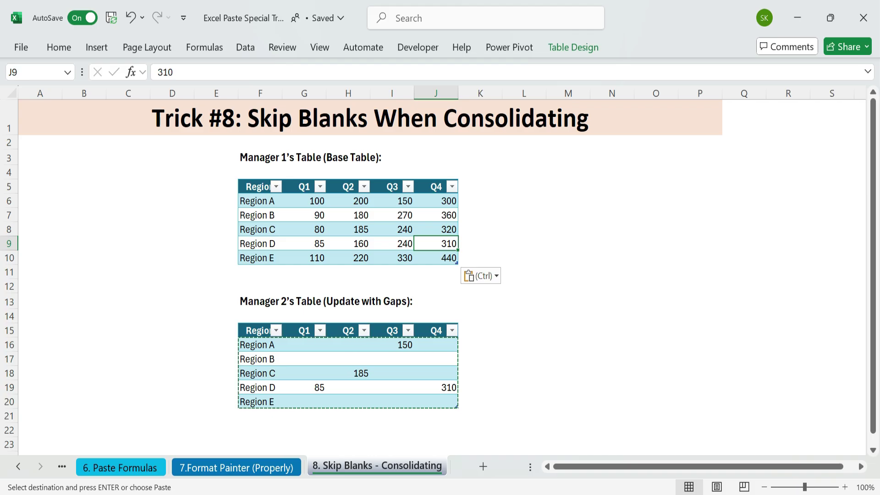
Delete Manager 2's title and table in F13:J20
{"action": "left_click_drag", "start_coordinate": [249, 301], "coordinate": [436, 399]}
{"action": "key", "text": "Delete"}
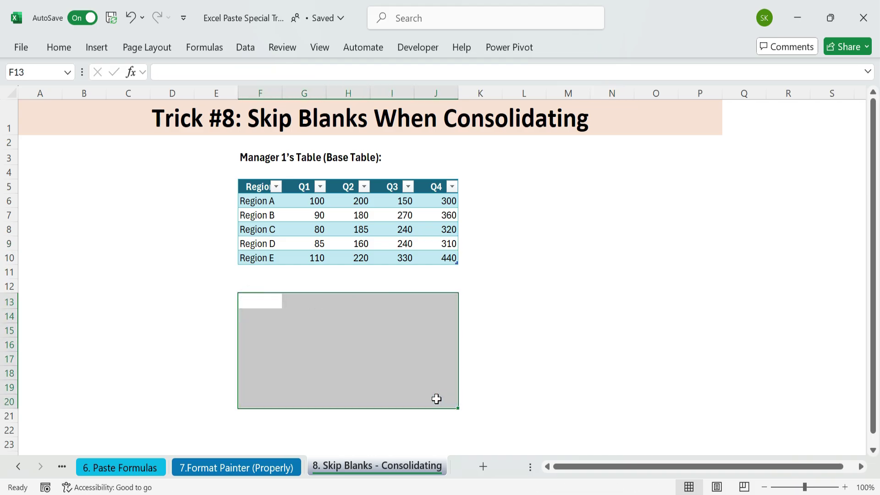
{"action": "left_click", "coordinate": [568, 330]}
{"action": "left_click_drag", "start_coordinate": [266, 187], "coordinate": [432, 242]}
{"action": "left_click", "coordinate": [361, 328]}
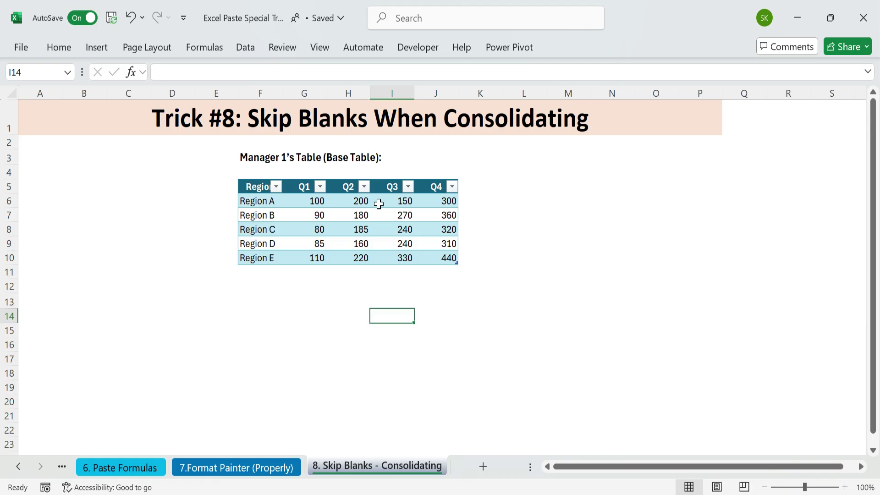
Switch to the '9. Transpose Rows ↔ Columns' sheet
{"action": "left_click", "coordinate": [315, 300]}
{"action": "scroll", "coordinate": [294, 468], "scroll_direction": "down", "scroll_amount": 1}
{"action": "left_click", "coordinate": [294, 467]}
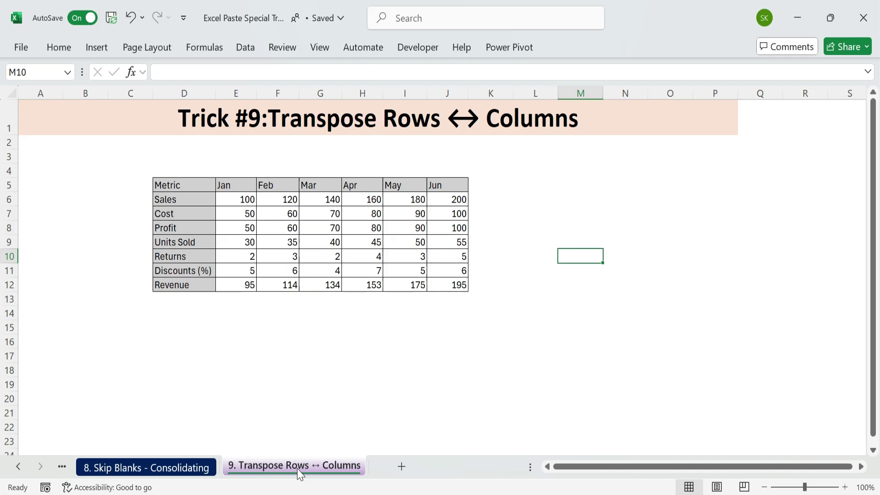
Copy the Metric-by-month table D5:J12 and pick D15 as the paste destination
{"action": "left_click_drag", "start_coordinate": [185, 183], "coordinate": [457, 183]}
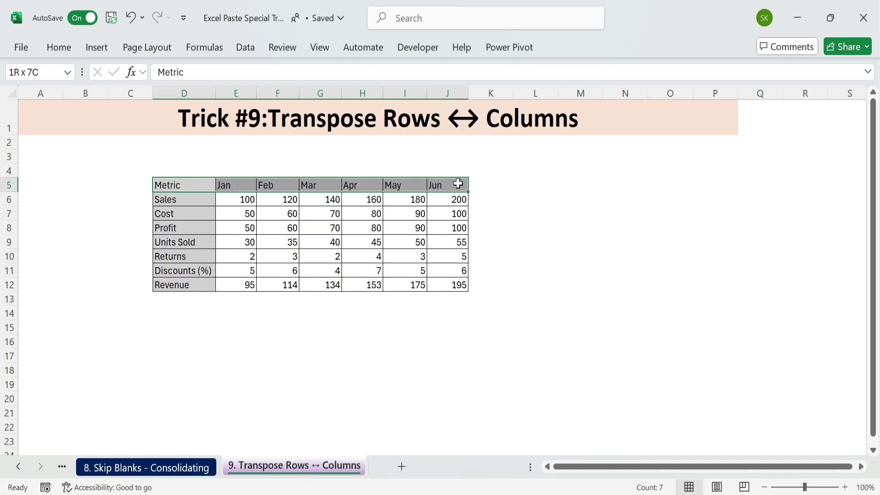
{"action": "left_click_drag", "start_coordinate": [213, 198], "coordinate": [196, 278]}
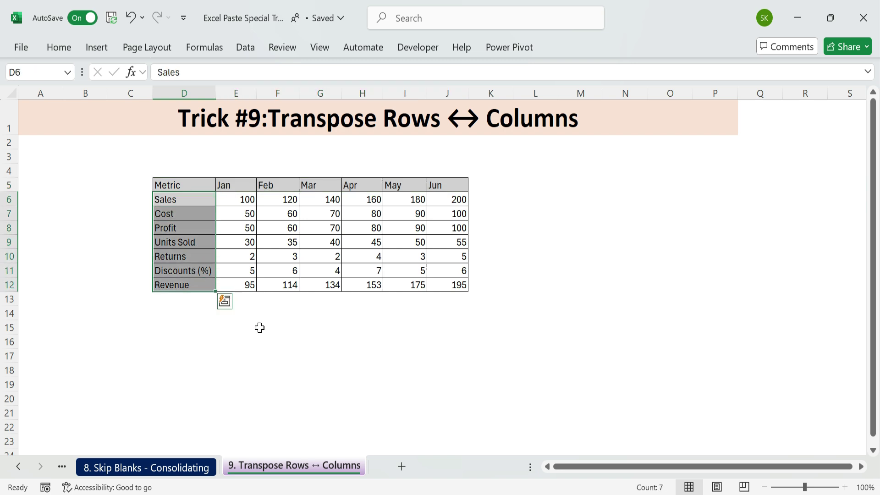
{"action": "left_click_drag", "start_coordinate": [228, 200], "coordinate": [456, 281]}
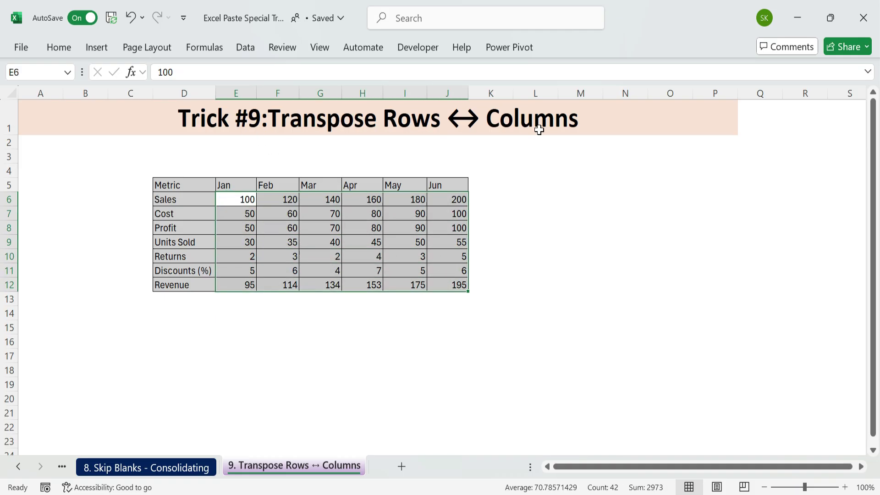
{"action": "left_click", "coordinate": [477, 275]}
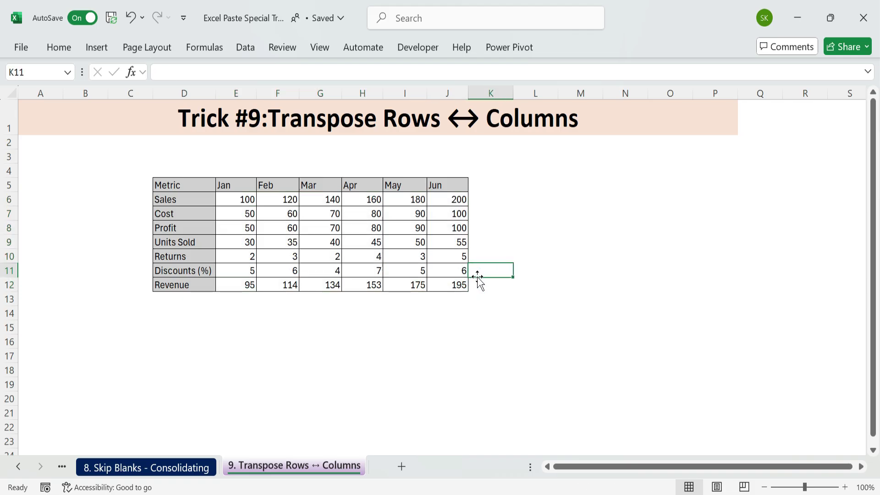
{"action": "left_click_drag", "start_coordinate": [171, 184], "coordinate": [441, 288]}
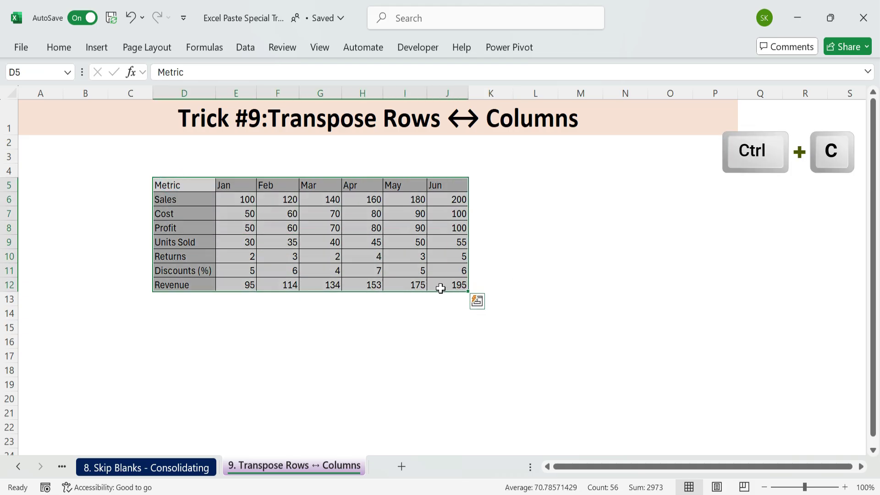
{"action": "key", "text": "ctrl+c"}
{"action": "left_click", "coordinate": [175, 325]}
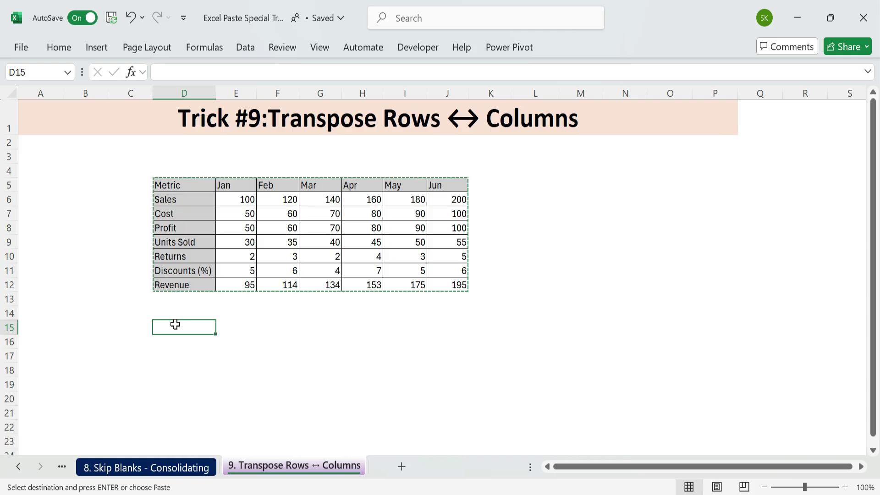
Paste the copied table at D15 with Paste Special Transpose turned on
{"action": "key", "text": "ctrl+alt+v"}
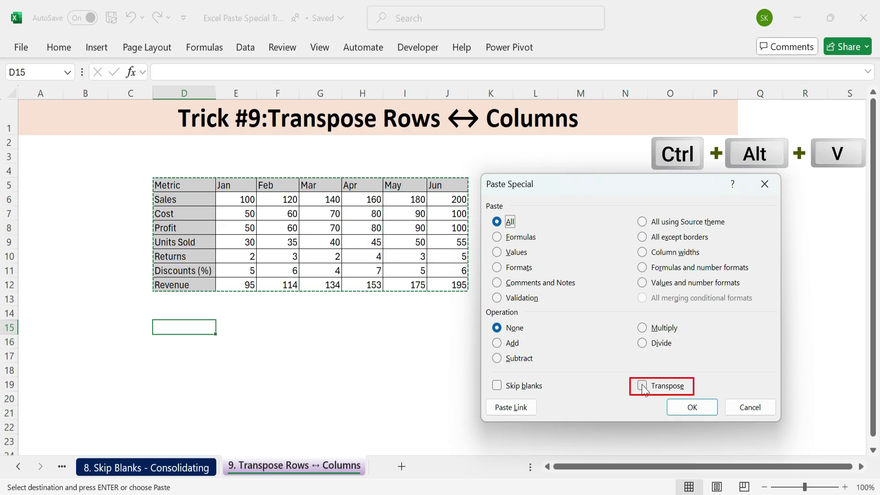
{"action": "left_click", "coordinate": [642, 386]}
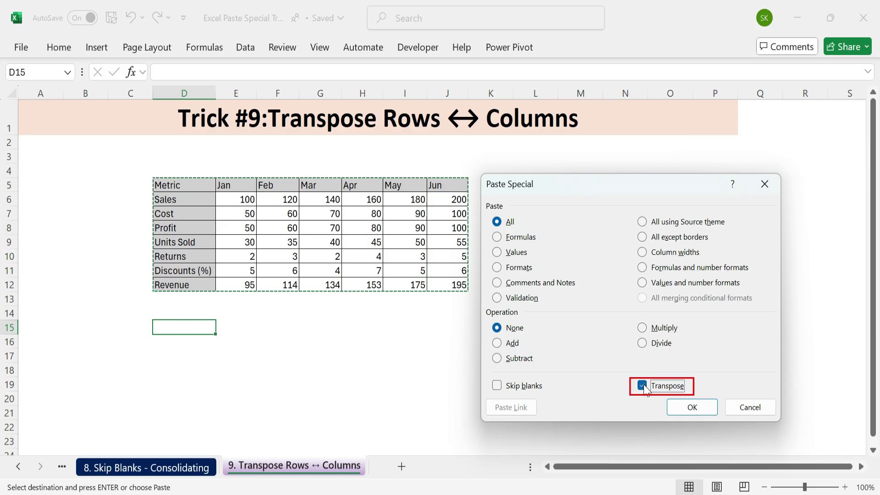
{"action": "left_click", "coordinate": [692, 408]}
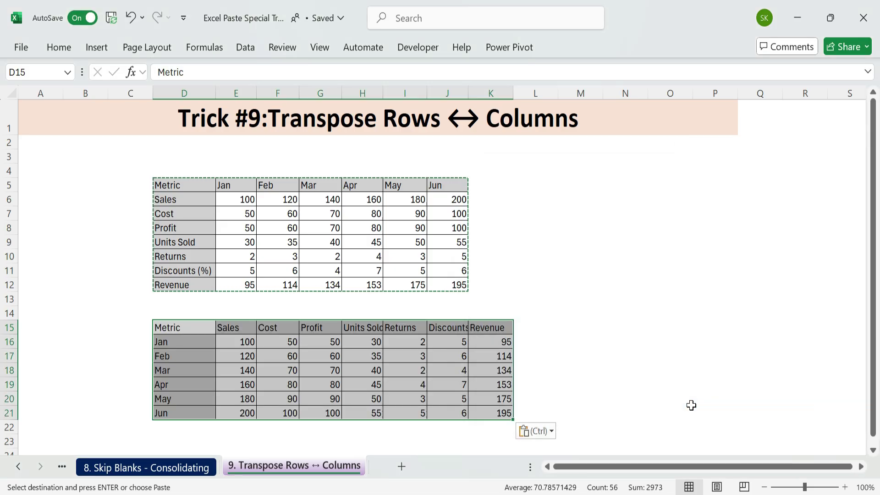
Compare the new Sales–Revenue headers and Jan–Jun month rows against the original table
{"action": "left_click", "coordinate": [197, 313]}
{"action": "left_click_drag", "start_coordinate": [181, 328], "coordinate": [507, 330]}
{"action": "left_click", "coordinate": [356, 330]}
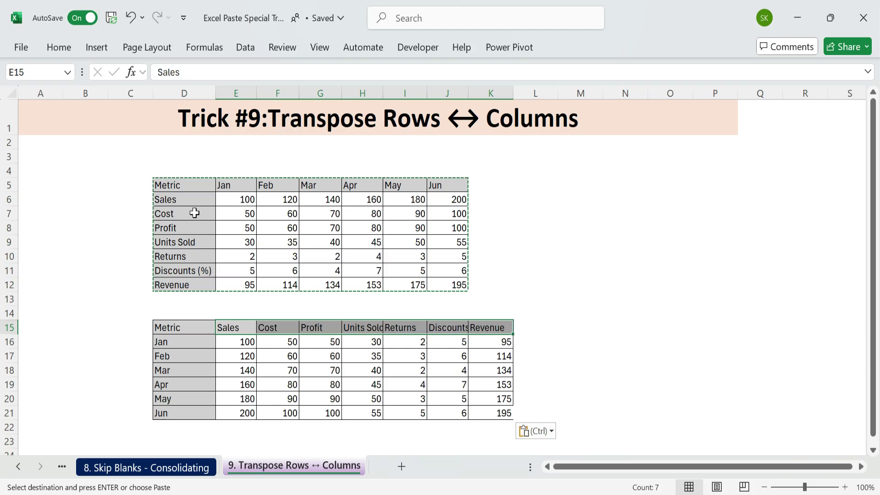
{"action": "left_click_drag", "start_coordinate": [192, 200], "coordinate": [185, 288]}
{"action": "left_click_drag", "start_coordinate": [236, 329], "coordinate": [482, 328]}
{"action": "left_click_drag", "start_coordinate": [173, 341], "coordinate": [176, 411]}
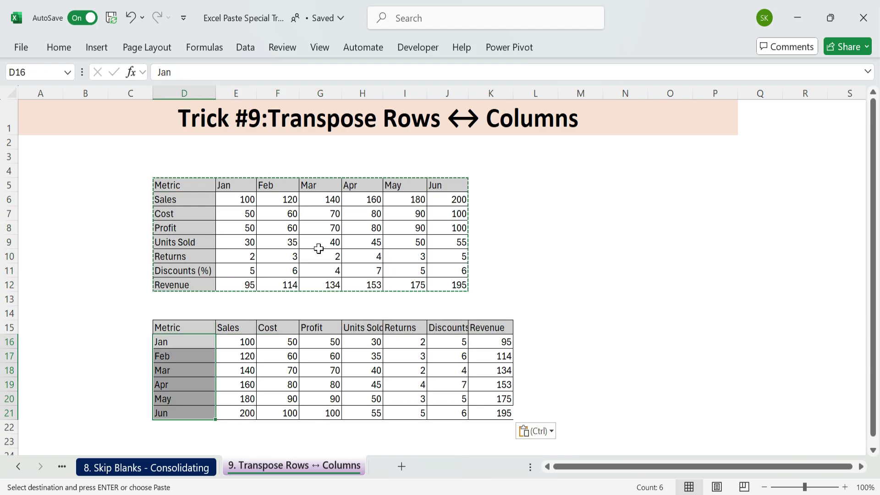
{"action": "left_click", "coordinate": [544, 223]}
Switch to the '10. Paste Link & Linked Picture' sheet and copy the Total Sales value 86,900 in H12
{"action": "left_click", "coordinate": [578, 298]}
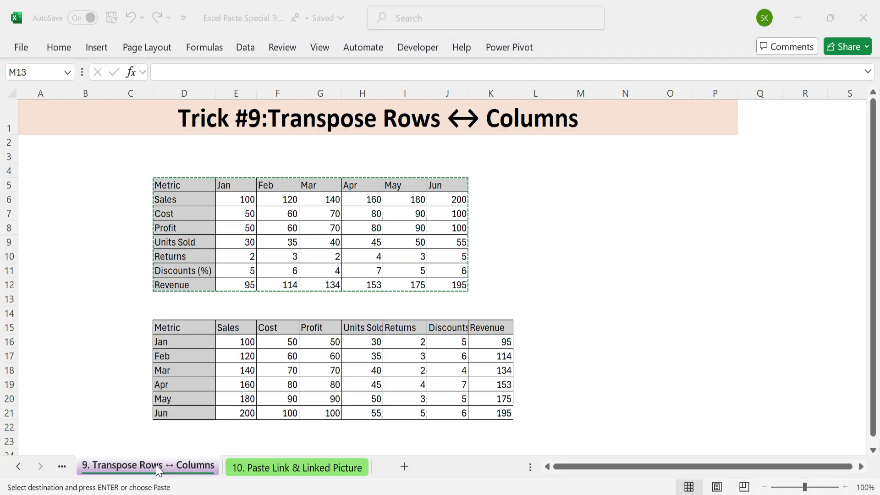
{"action": "left_click", "coordinate": [277, 467]}
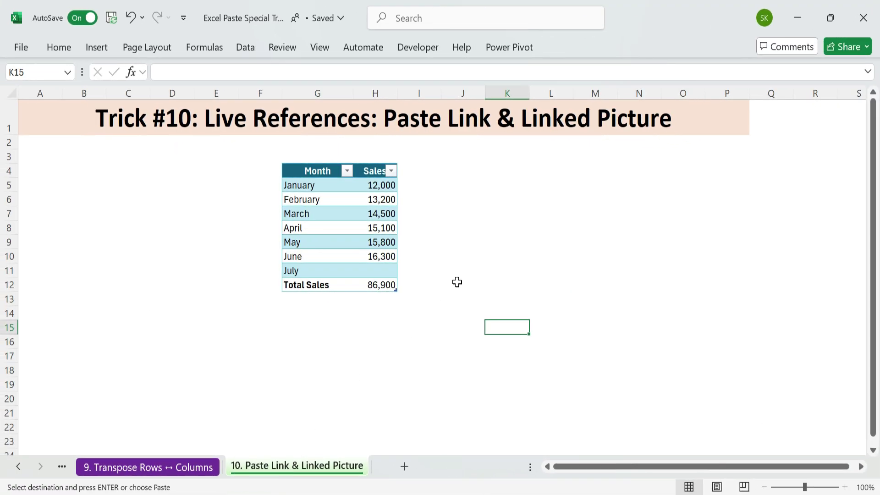
{"action": "left_click", "coordinate": [457, 282]}
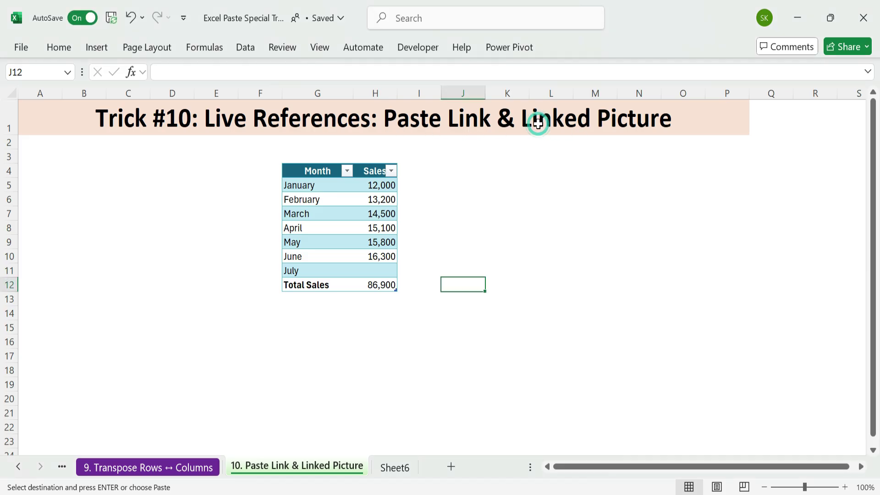
{"action": "left_click_drag", "start_coordinate": [304, 171], "coordinate": [395, 285]}
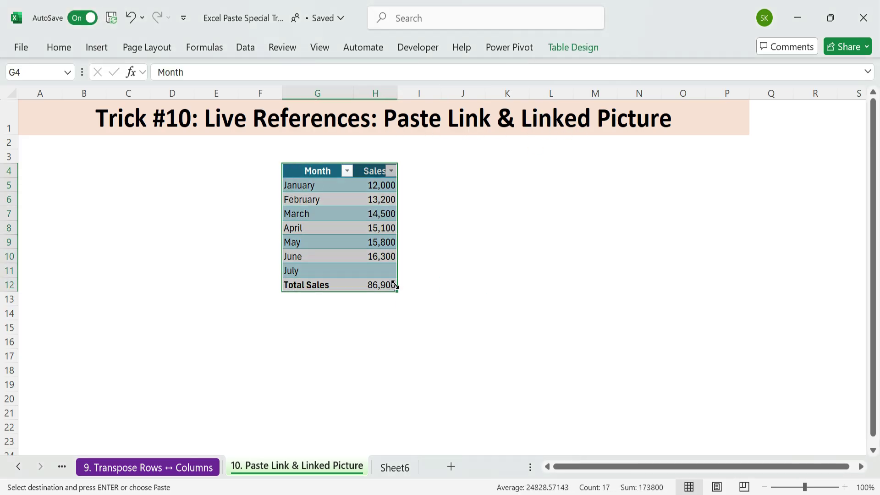
{"action": "left_click", "coordinate": [474, 282]}
{"action": "left_click", "coordinate": [378, 286]}
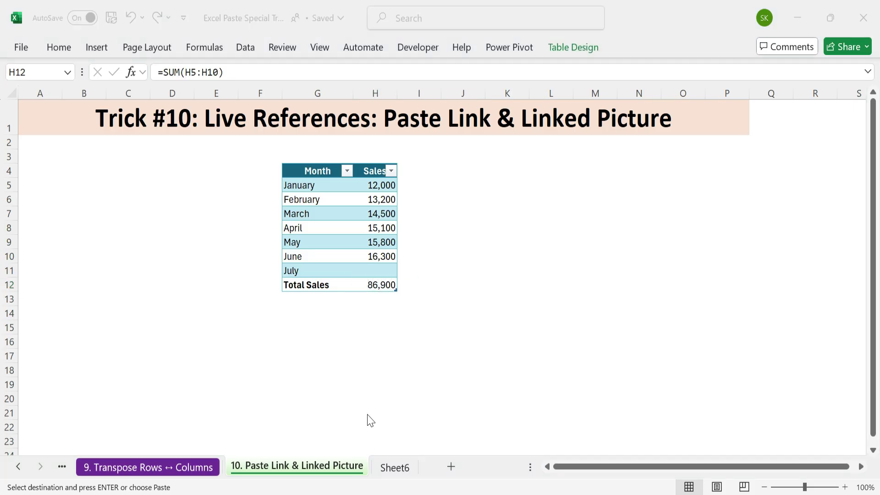
{"action": "left_click", "coordinate": [382, 282]}
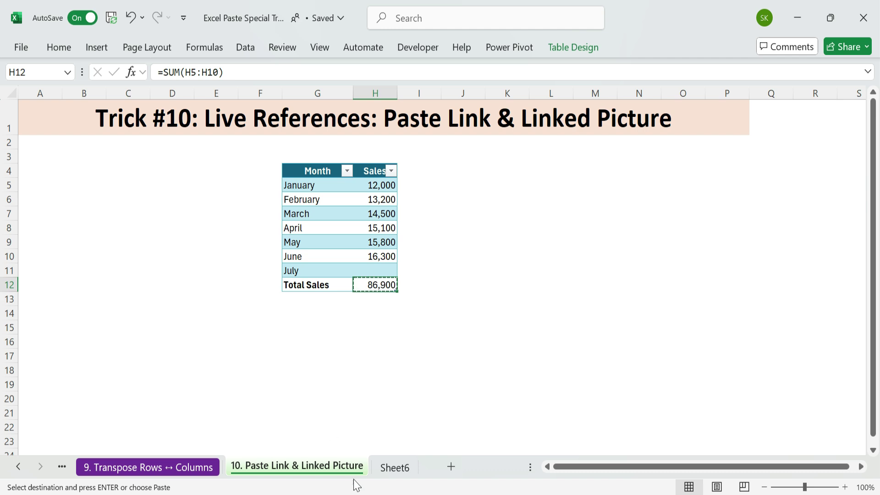
On Sheet6, paste a live link to the Total Sales figure beside the 'Total Sales:' label
{"action": "left_click", "coordinate": [390, 467]}
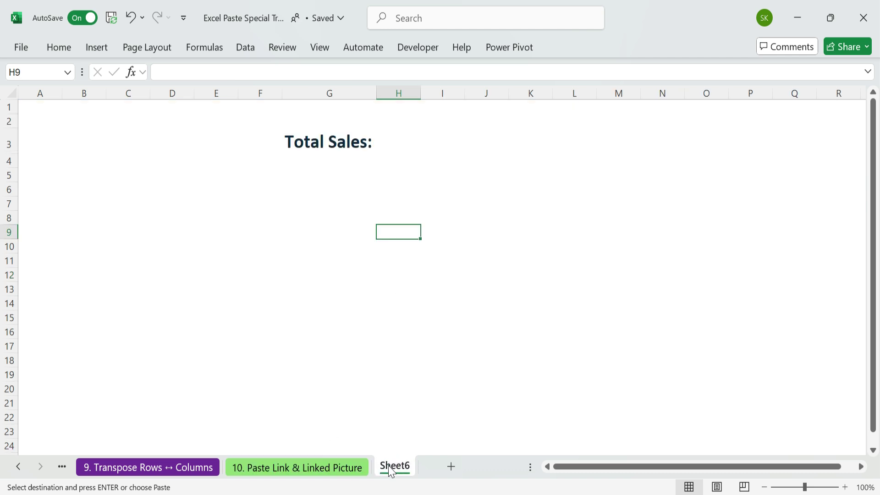
{"action": "left_click", "coordinate": [410, 146]}
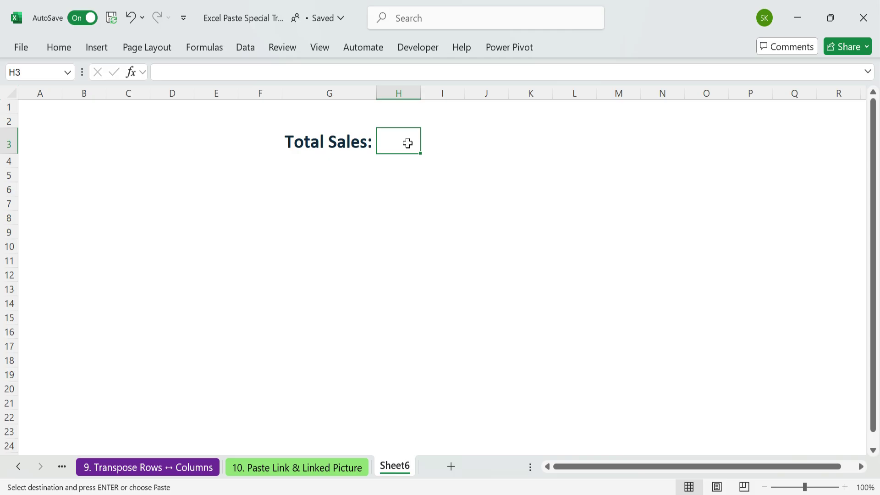
{"action": "key", "text": "ctrl+alt+v"}
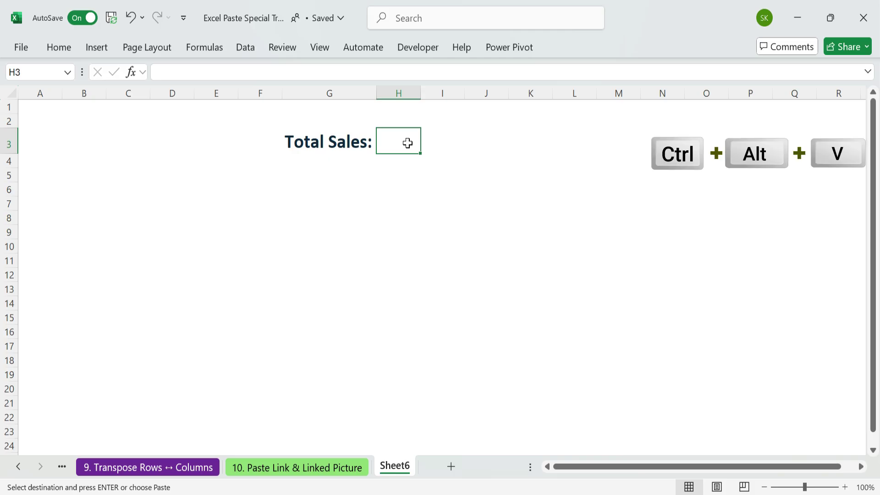
{"action": "left_click", "coordinate": [511, 407]}
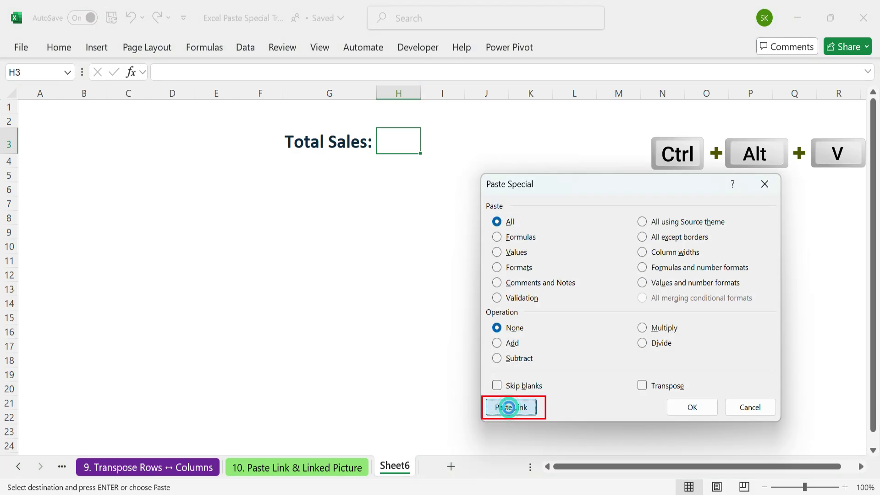
{"action": "left_click", "coordinate": [381, 72]}
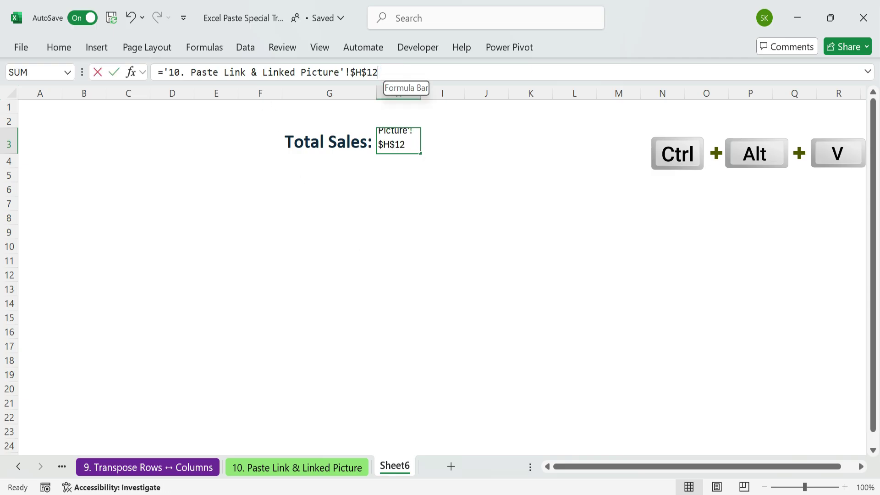
{"action": "key", "text": "shift+Home"}
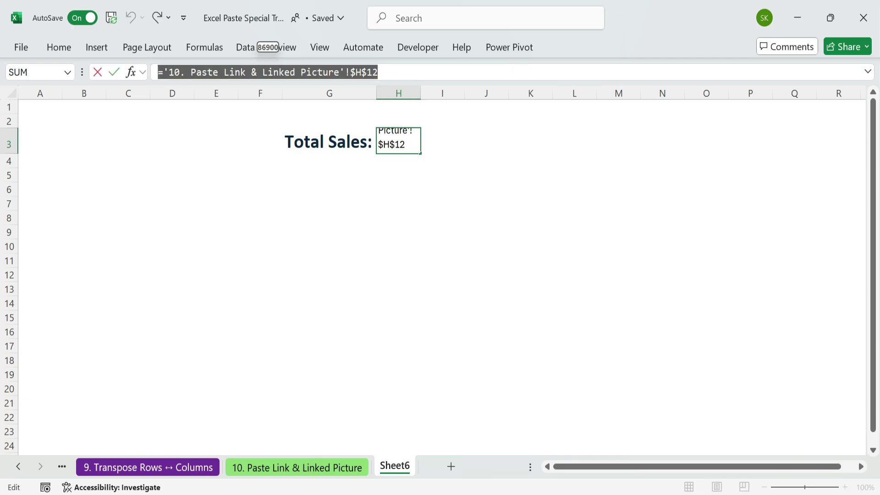
{"action": "key", "text": "Return"}
{"action": "left_click", "coordinate": [396, 138]}
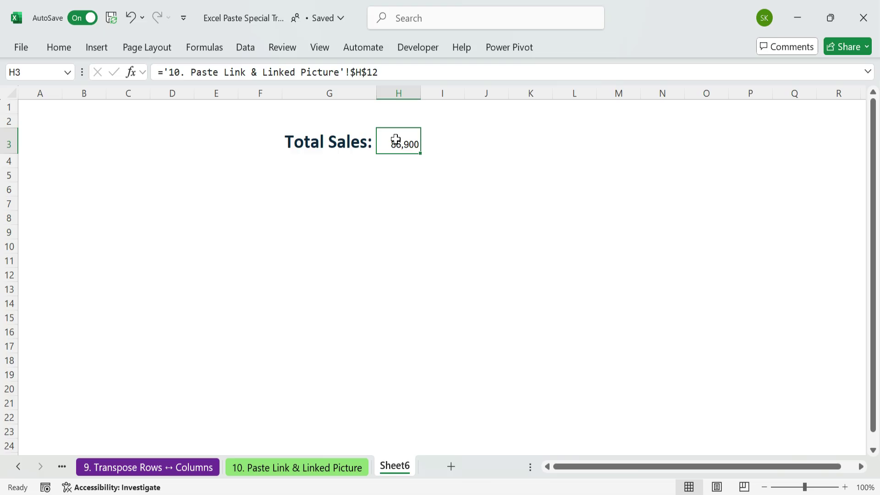
Make the Total Sales label and linked value in G3:H3 bold and large
{"action": "left_click", "coordinate": [60, 46]}
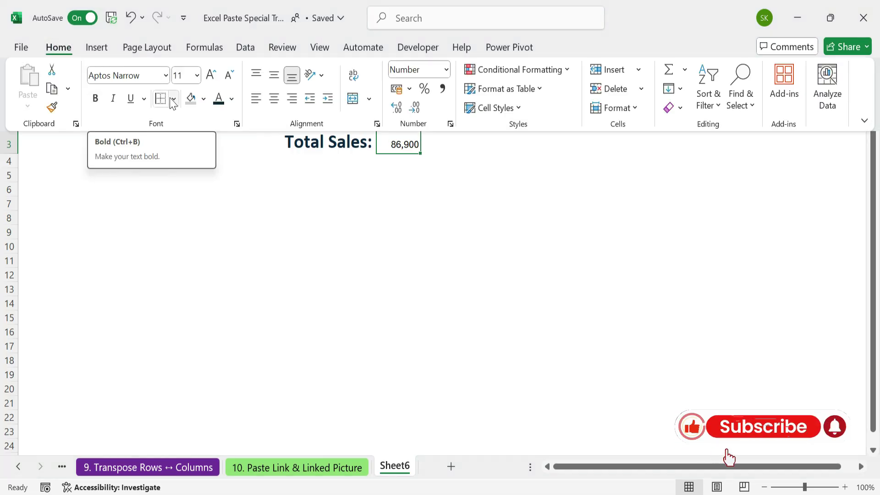
{"action": "key", "text": "ctrl+b"}
{"action": "left_click", "coordinate": [197, 75]}
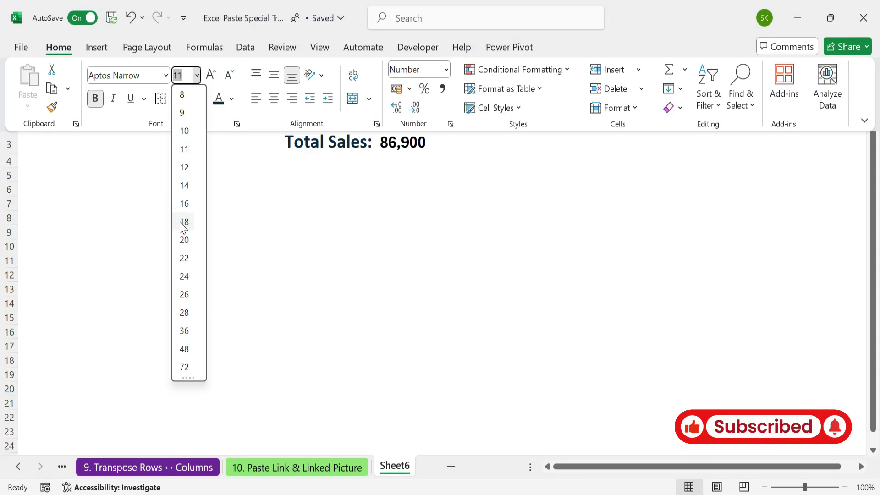
{"action": "left_click", "coordinate": [452, 244]}
{"action": "left_click", "coordinate": [403, 231]}
{"action": "left_click_drag", "start_coordinate": [308, 137], "coordinate": [425, 147]}
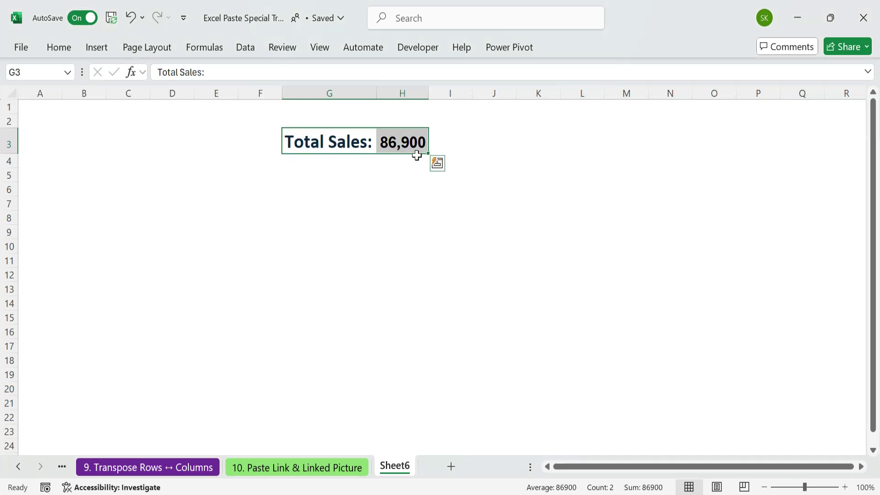
{"action": "left_click", "coordinate": [358, 243]}
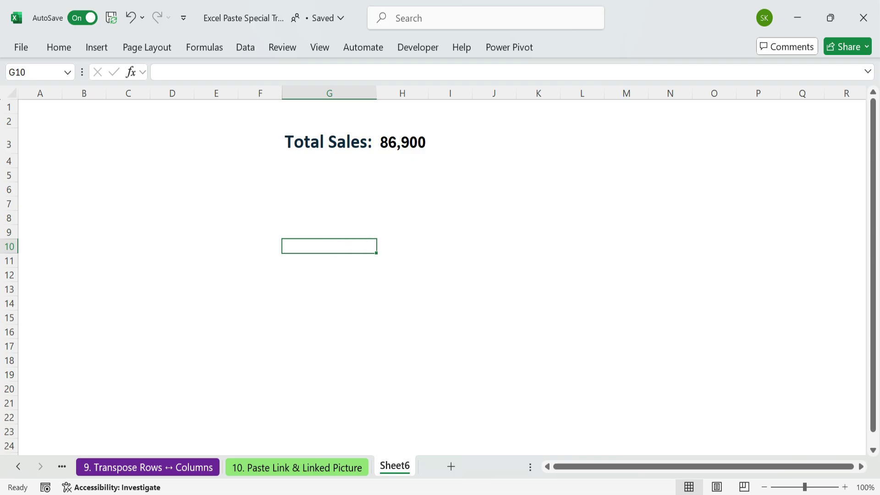
Copy G3:H3 and paste it as a Linked Picture on the Trick #10 sheet
{"action": "left_click", "coordinate": [373, 156]}
{"action": "left_click_drag", "start_coordinate": [372, 146], "coordinate": [405, 140]}
{"action": "key", "text": "ctrl+c"}
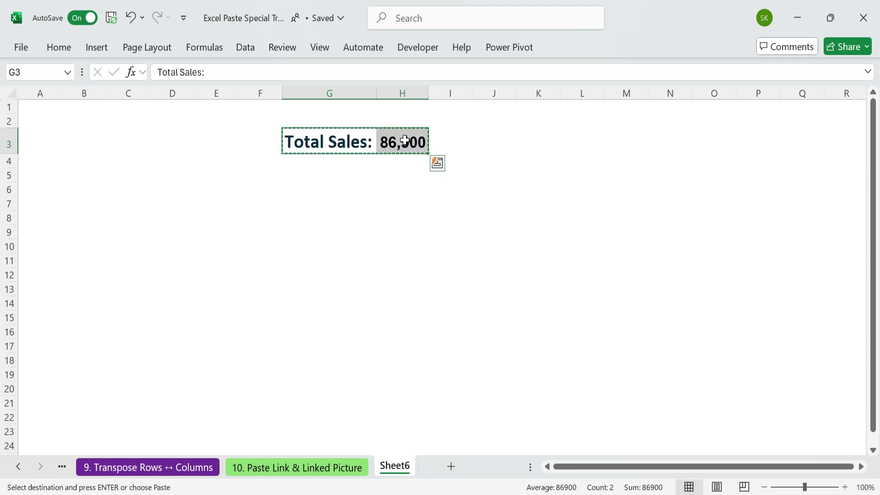
{"action": "left_click", "coordinate": [303, 466]}
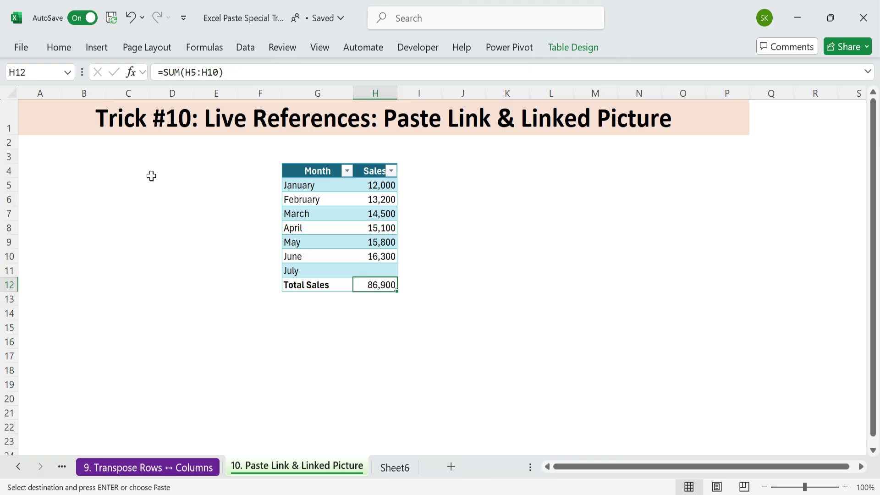
{"action": "left_click", "coordinate": [60, 48]}
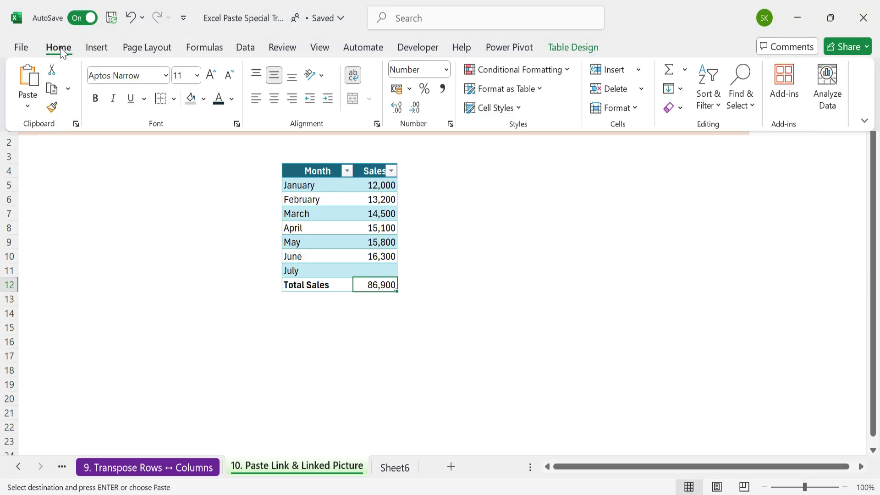
{"action": "left_click", "coordinate": [28, 107]}
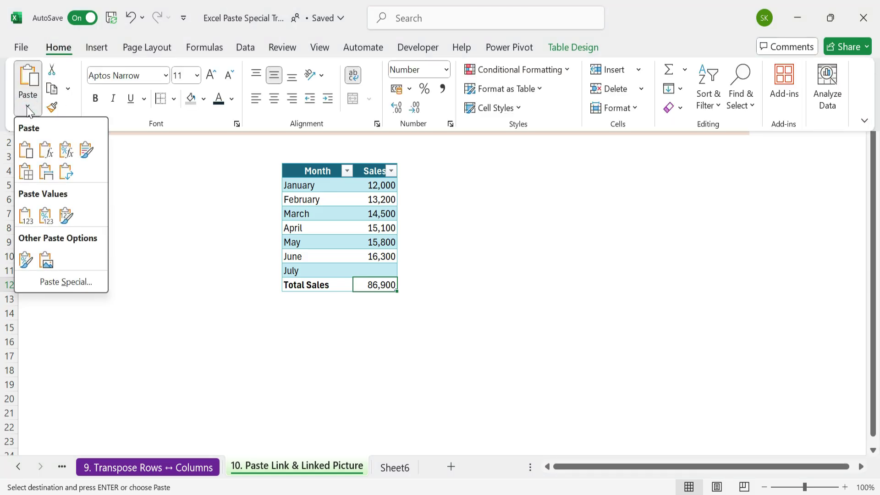
{"action": "left_click", "coordinate": [45, 260]}
Position the linked Total Sales picture to the right of the sales table, undoing trial resizes
{"action": "left_click_drag", "start_coordinate": [438, 302], "coordinate": [506, 216]}
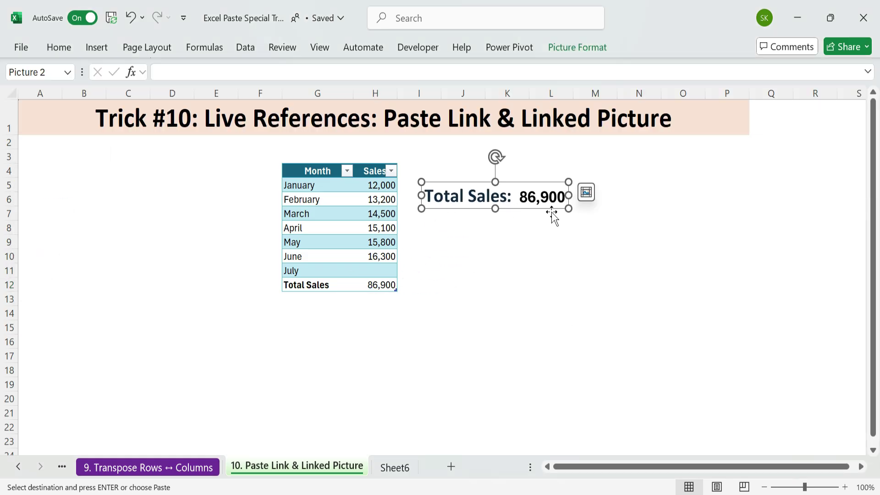
{"action": "left_click_drag", "start_coordinate": [575, 237], "coordinate": [615, 269]}
{"action": "key", "text": "ctrl+z"}
{"action": "left_click_drag", "start_coordinate": [495, 208], "coordinate": [495, 240]}
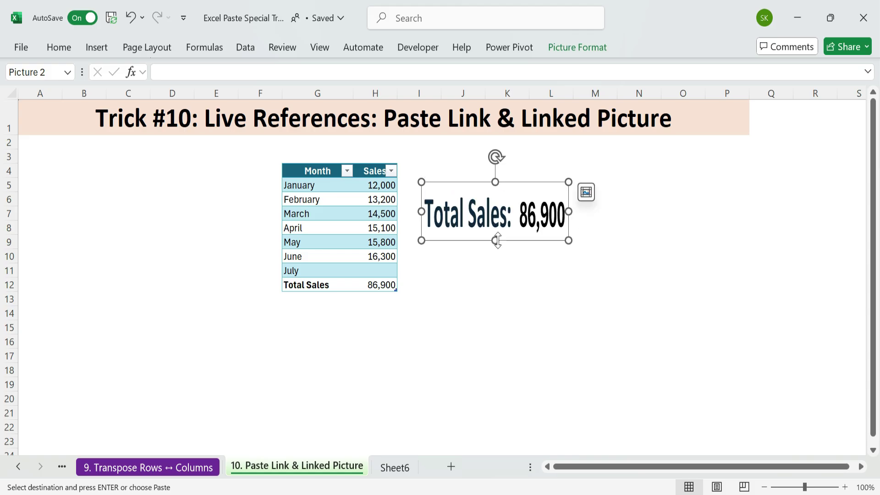
{"action": "key", "text": "ctrl+z"}
{"action": "left_click_drag", "start_coordinate": [494, 197], "coordinate": [532, 178]}
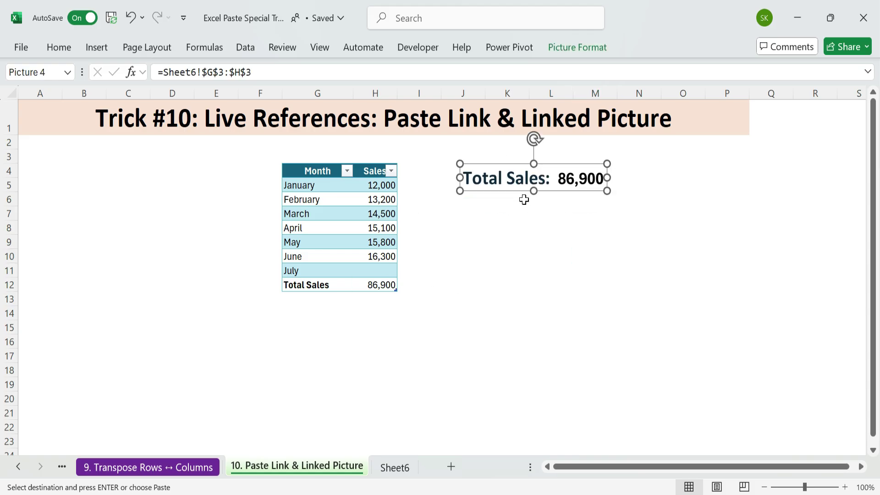
Enter July sales of 1,200 in H11 and clear May's value in H9
{"action": "left_click", "coordinate": [388, 270]}
{"action": "type", "text": "1200"}
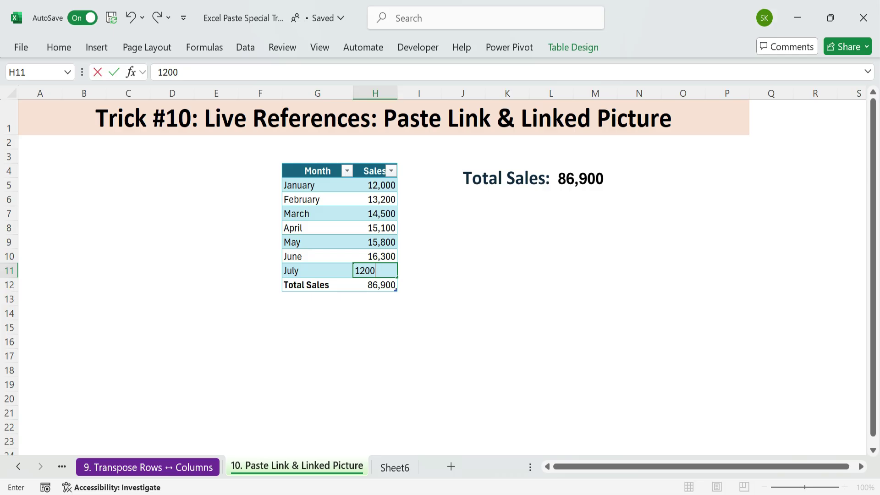
{"action": "key", "text": "Return"}
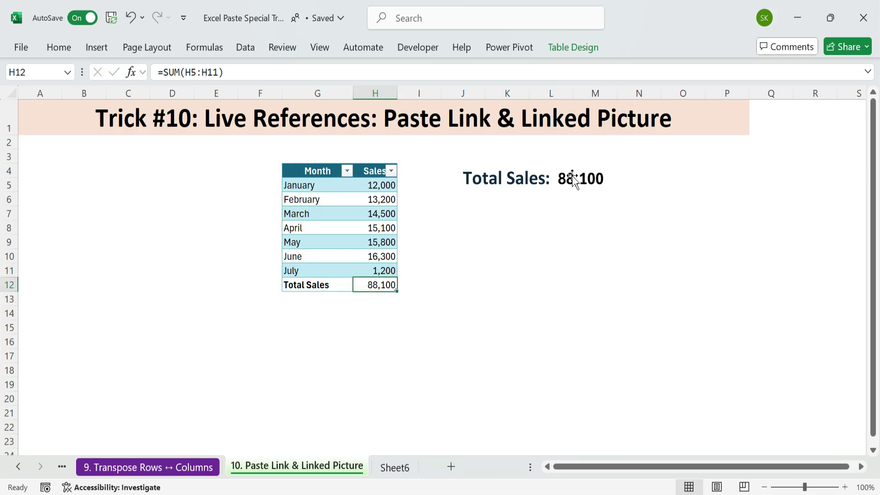
{"action": "left_click", "coordinate": [385, 241]}
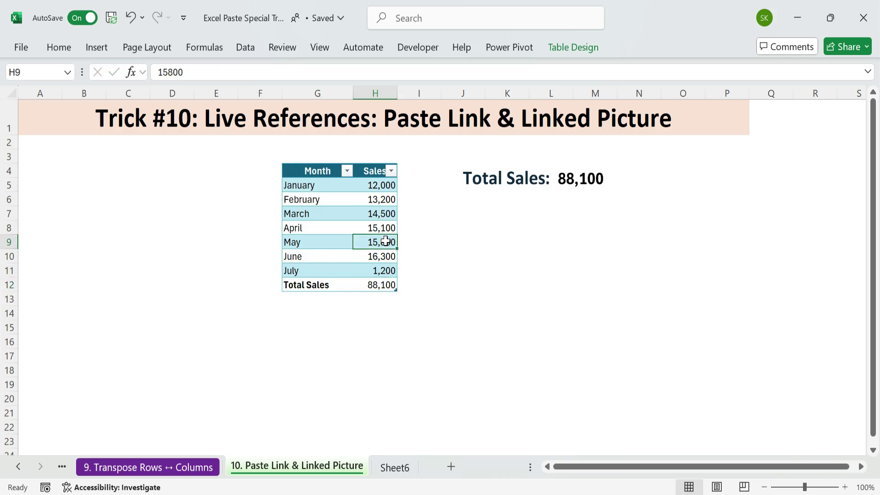
{"action": "key", "text": "Delete"}
{"action": "key", "text": "Down"}
{"action": "key", "text": "Down"}
{"action": "key", "text": "Down"}
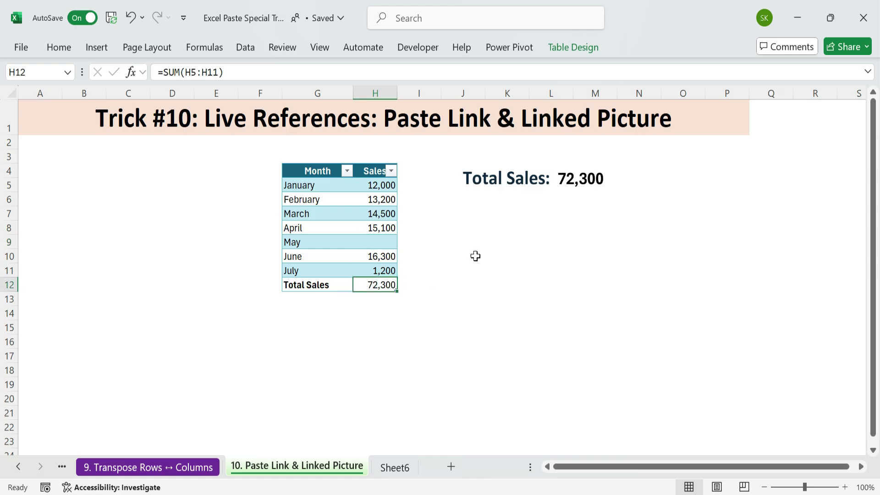
{"action": "left_click", "coordinate": [580, 227]}
Move the linked Total Sales picture above the sales table
{"action": "left_click", "coordinate": [488, 176]}
{"action": "left_click_drag", "start_coordinate": [561, 191], "coordinate": [377, 162]}
{"action": "left_click", "coordinate": [507, 298]}
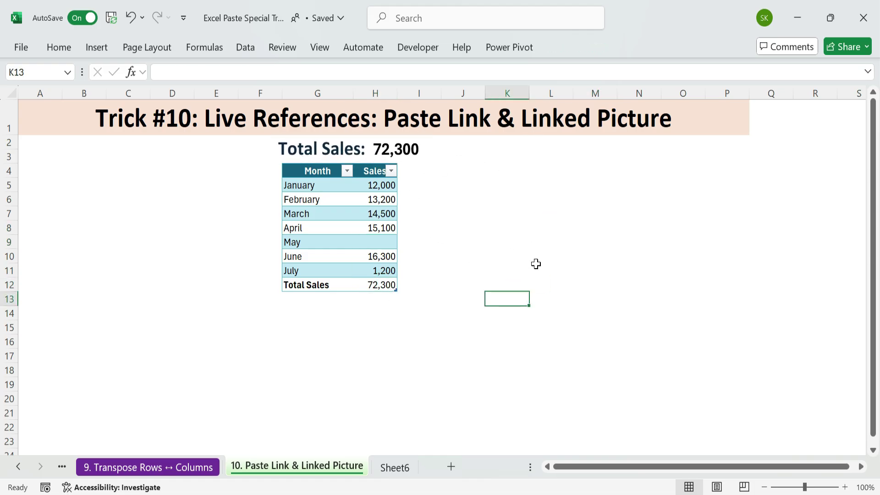
{"action": "left_click", "coordinate": [534, 261]}
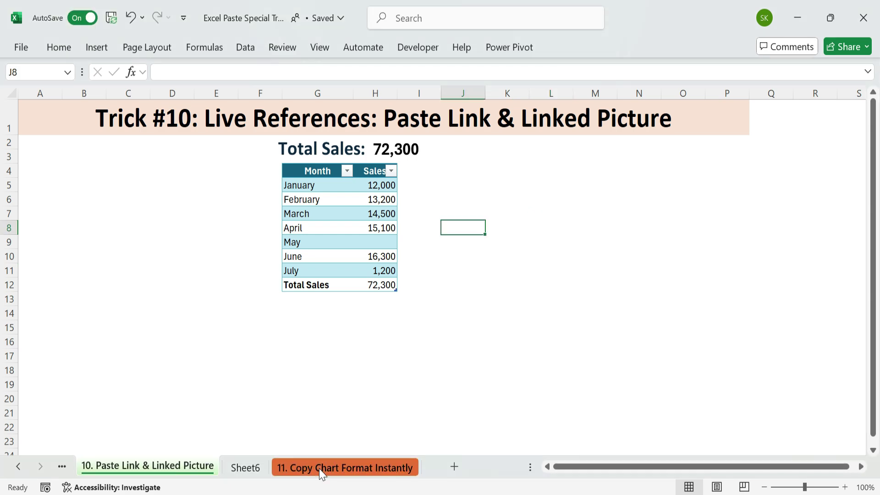
On the '11. Copy Chart Format Instantly' sheet, copy the whole regional quarterly chart
{"action": "left_click", "coordinate": [319, 469]}
{"action": "left_click", "coordinate": [251, 123]}
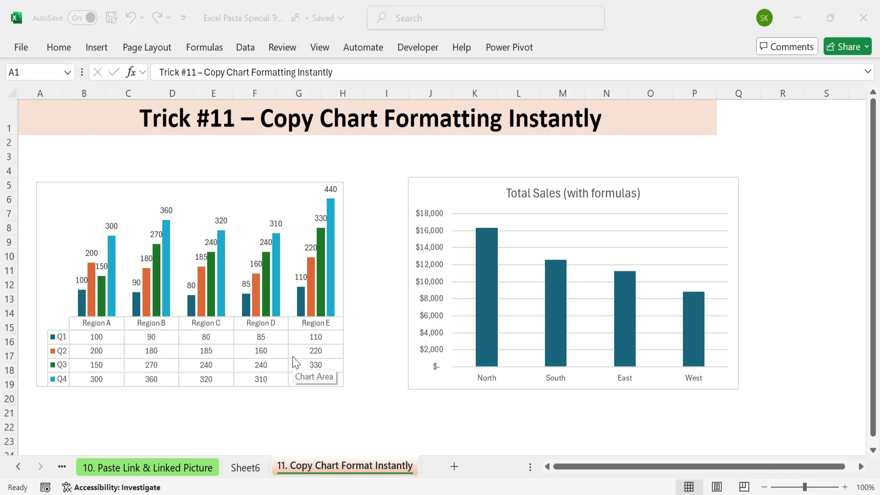
{"action": "left_click", "coordinate": [94, 193]}
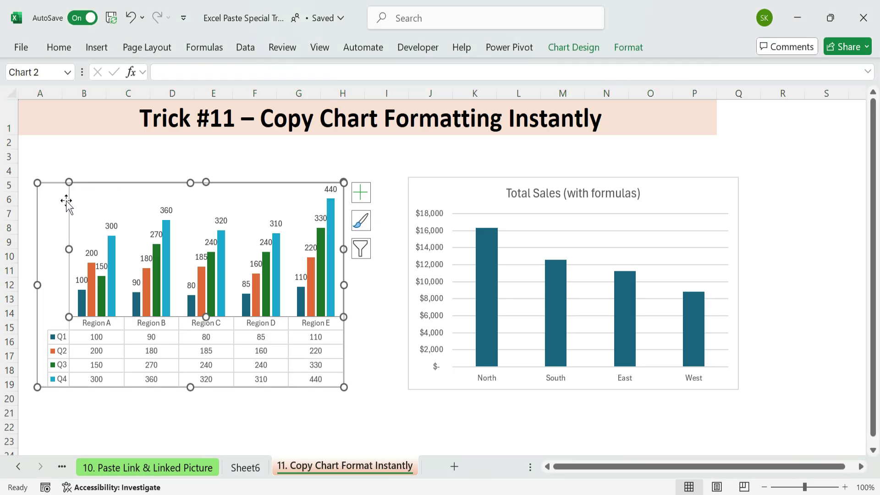
{"action": "left_click", "coordinate": [244, 400]}
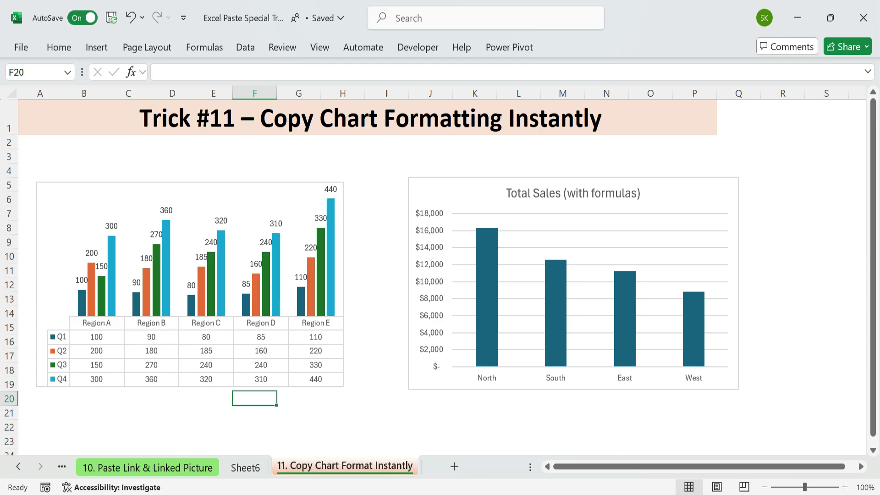
{"action": "left_click", "coordinate": [392, 219]}
{"action": "left_click", "coordinate": [289, 189]}
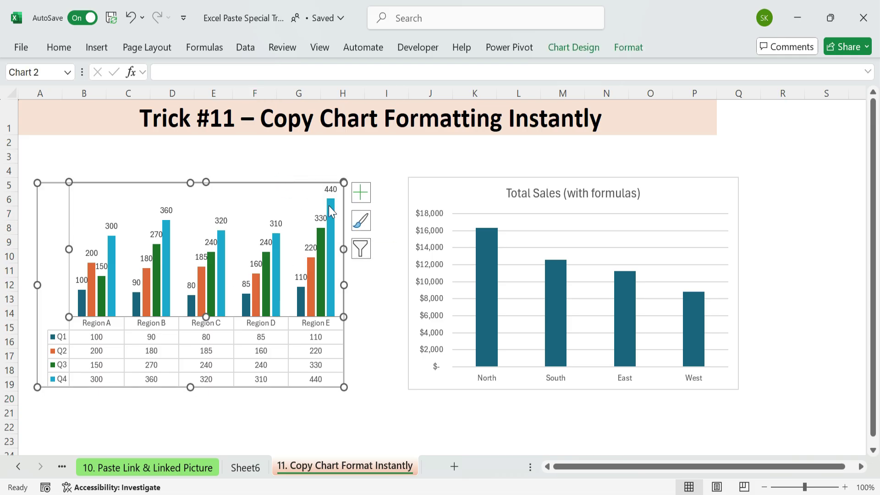
{"action": "left_click", "coordinate": [36, 227]}
{"action": "key", "text": "ctrl+c"}
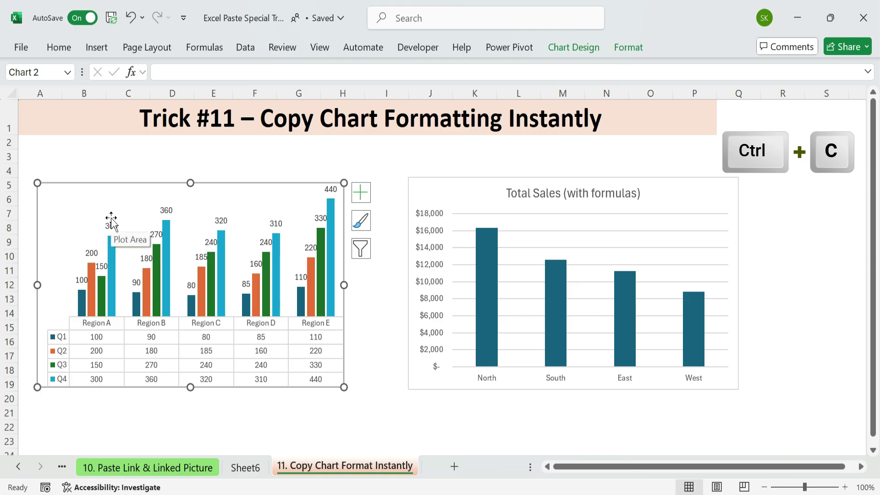
Apply the regional chart's formatting to the Total Sales chart via Paste Special Formats
{"action": "left_click", "coordinate": [436, 195]}
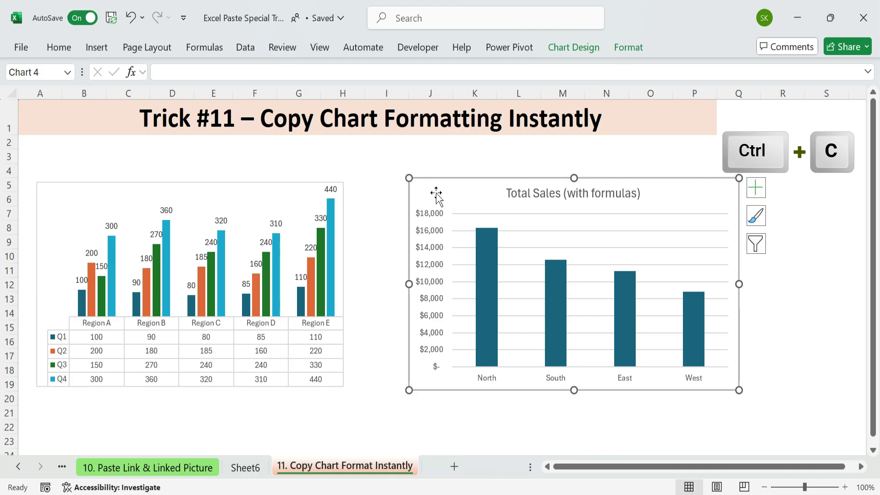
{"action": "key", "text": "ctrl+alt+v"}
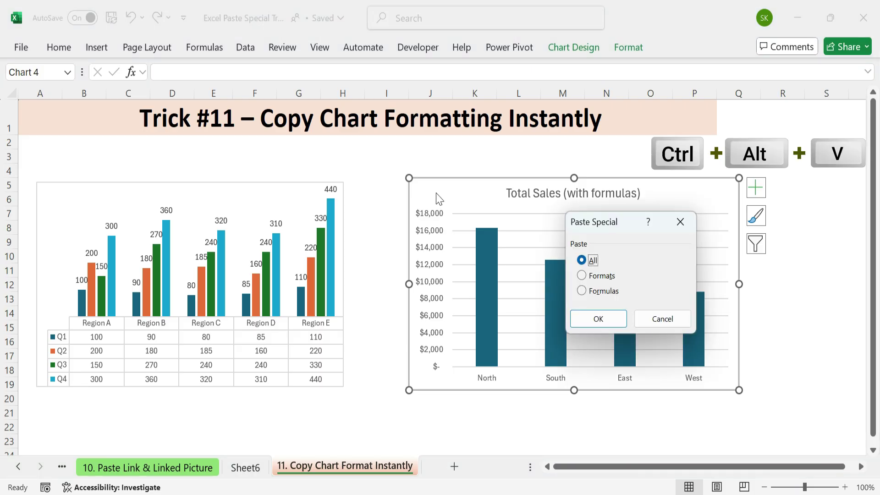
{"action": "left_click", "coordinate": [593, 276]}
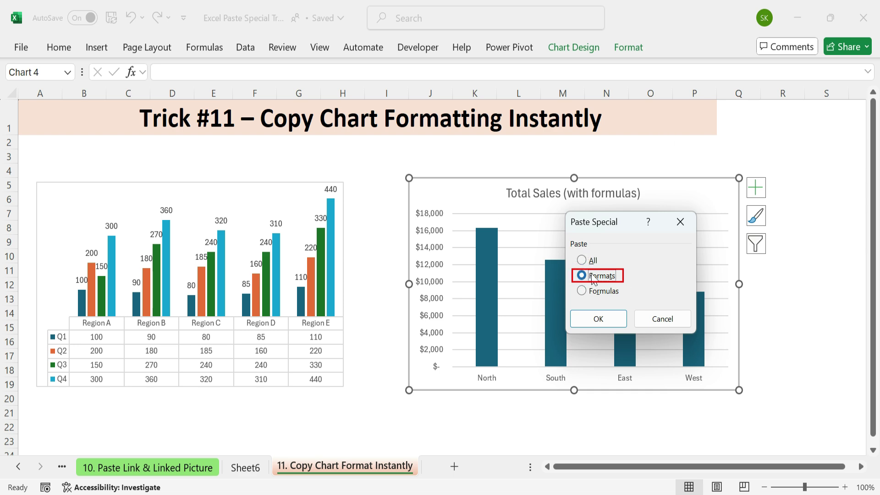
{"action": "left_click", "coordinate": [599, 319]}
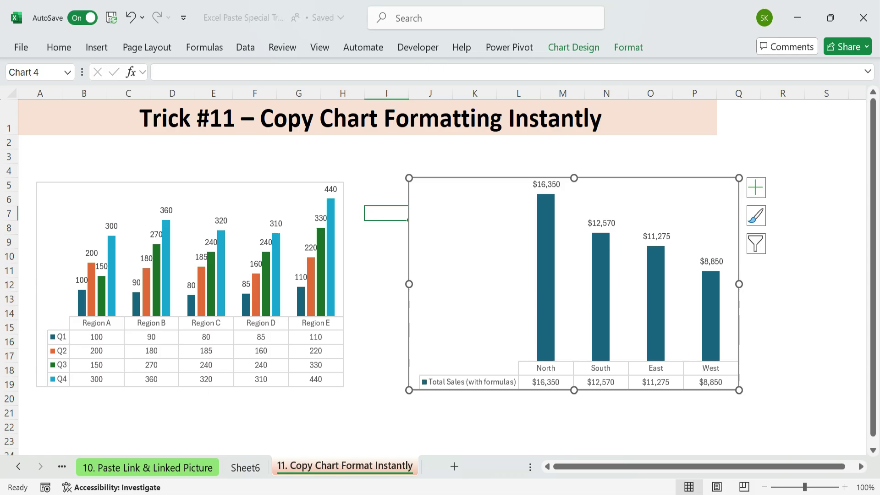
Narrow the Total Sales chart's plot area so bars, labels and data table fit neatly
{"action": "left_click", "coordinate": [518, 270]}
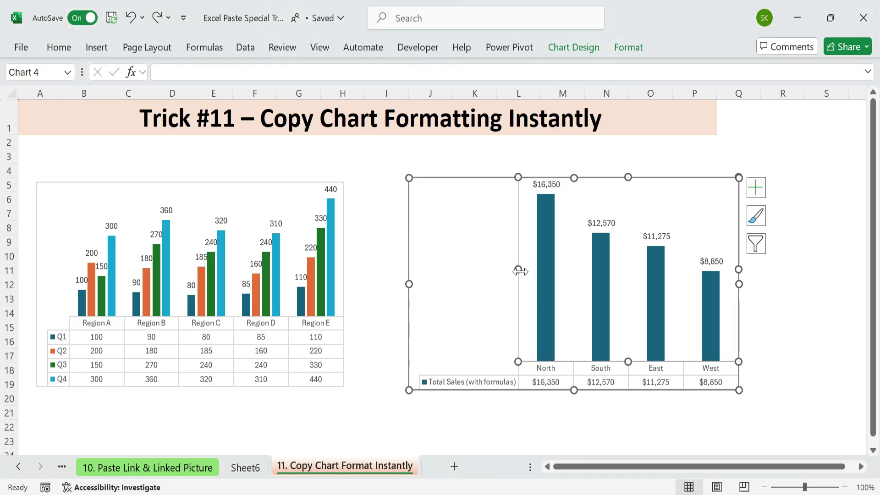
{"action": "left_click_drag", "start_coordinate": [519, 271], "coordinate": [504, 271]}
{"action": "left_click", "coordinate": [527, 410]}
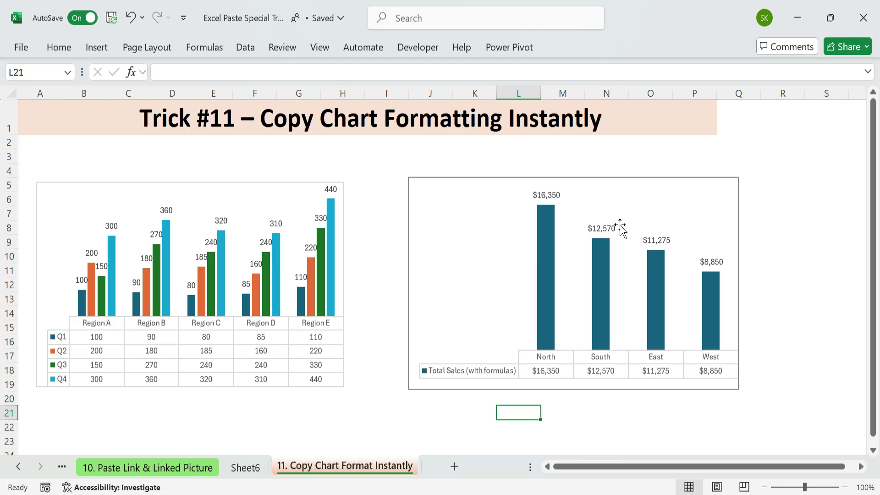
{"action": "left_click", "coordinate": [654, 197]}
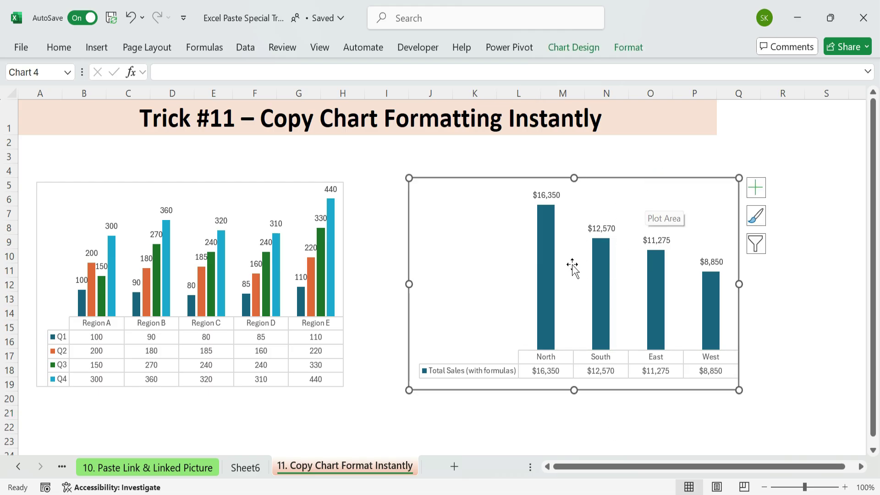
{"action": "left_click", "coordinate": [545, 359]}
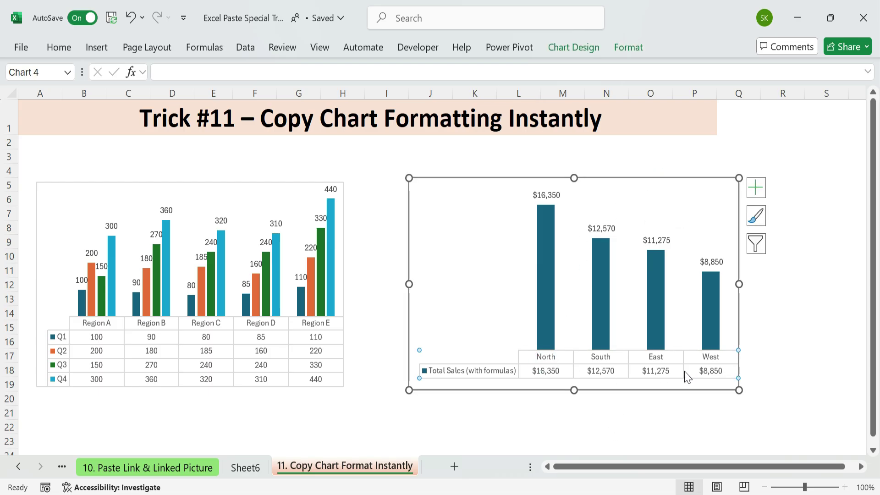
{"action": "left_click", "coordinate": [497, 292]}
{"action": "left_click", "coordinate": [800, 301]}
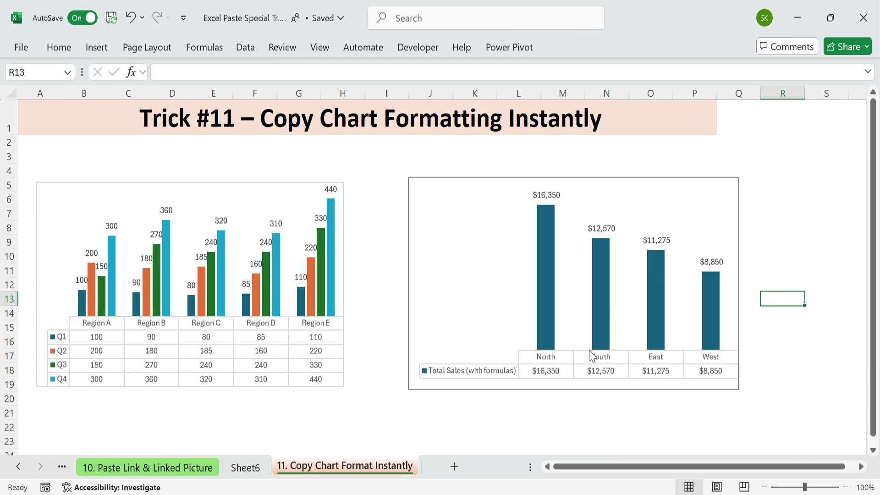